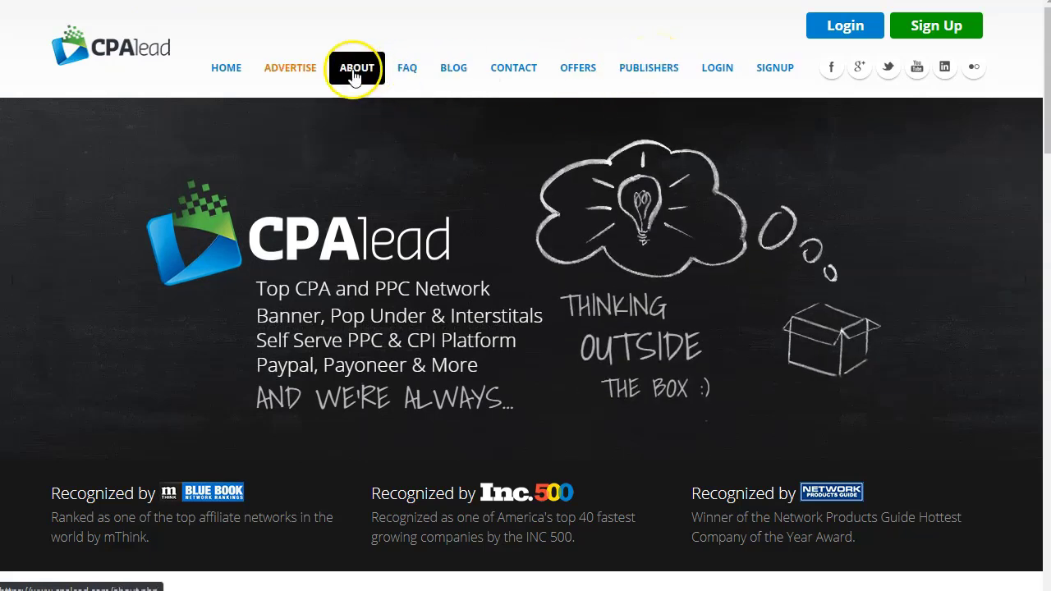
Look over the top navigation bar on the CPAlead homepage at cpalead.com
{"action": "mouse_move", "coordinate": [305, 75]}
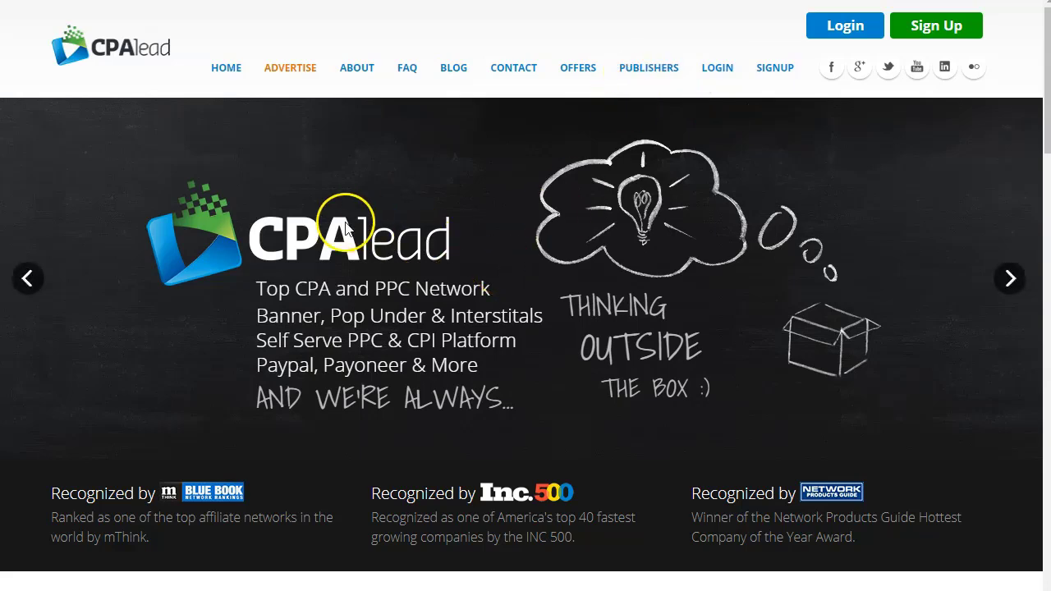
Scroll down the CPAlead homepage and back to the top
{"action": "scroll", "coordinate": [353, 223], "scroll_direction": "down", "scroll_amount": 2}
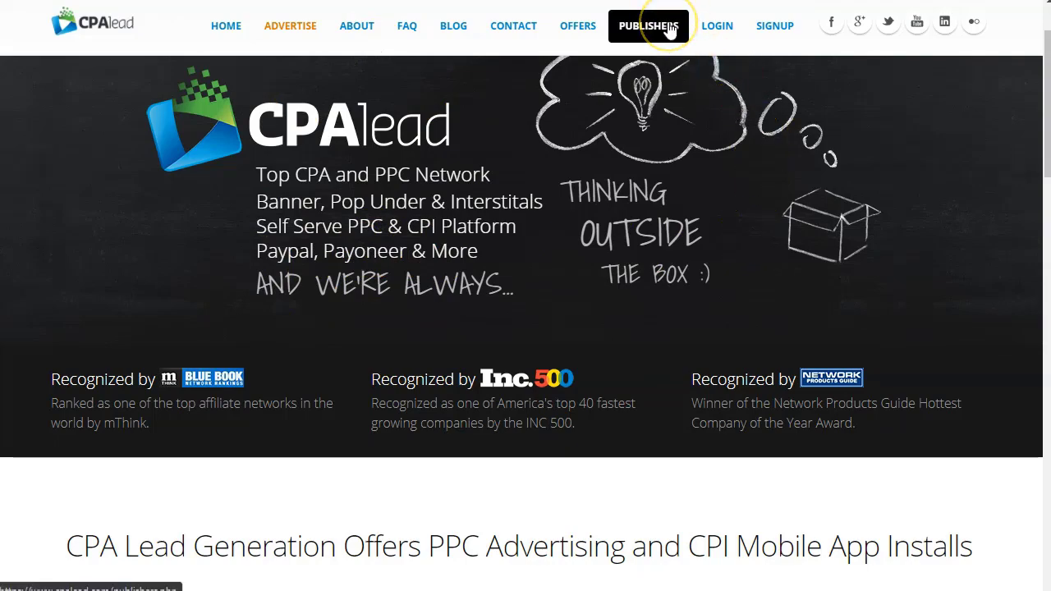
{"action": "scroll", "coordinate": [481, 257], "scroll_direction": "down", "scroll_amount": 6}
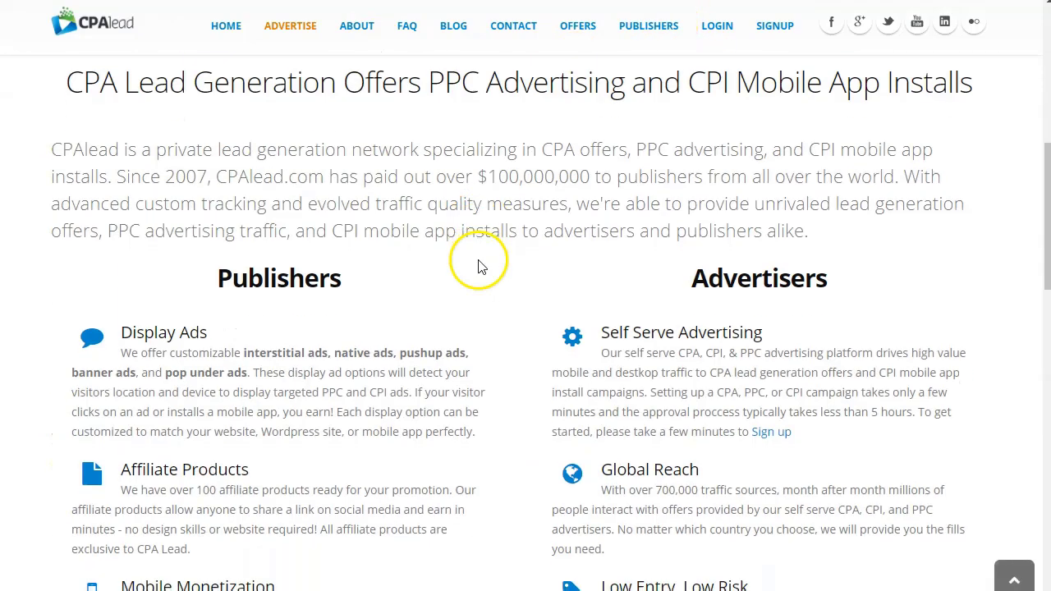
{"action": "scroll", "coordinate": [481, 266], "scroll_direction": "up", "scroll_amount": 5}
Open the Publishers page and read the Why CPAlead section, including Offerwalls and weekly pay
{"action": "left_click", "coordinate": [649, 25]}
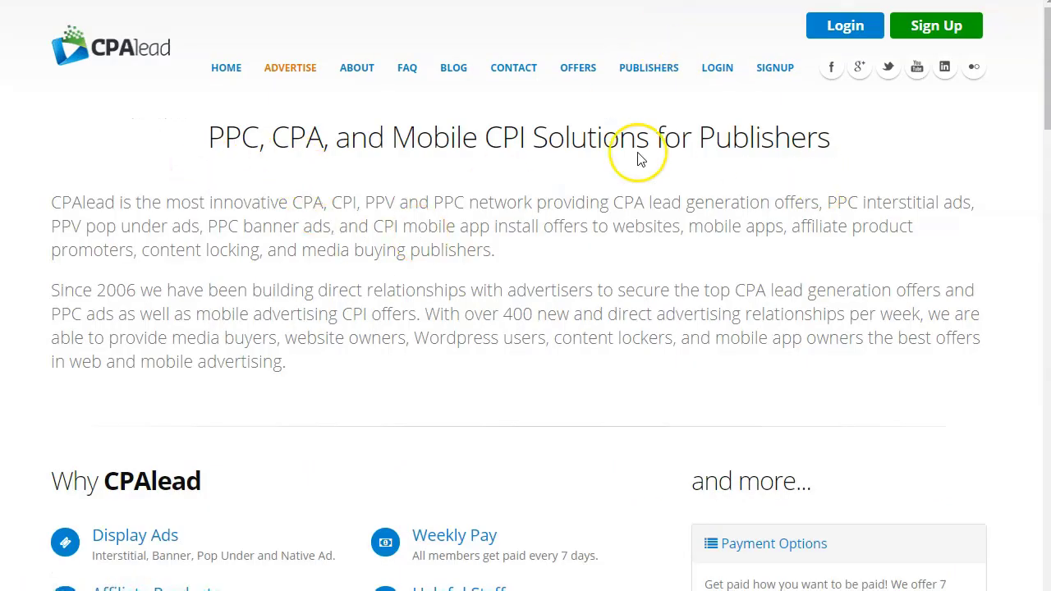
{"action": "scroll", "coordinate": [411, 276], "scroll_direction": "down", "scroll_amount": 3}
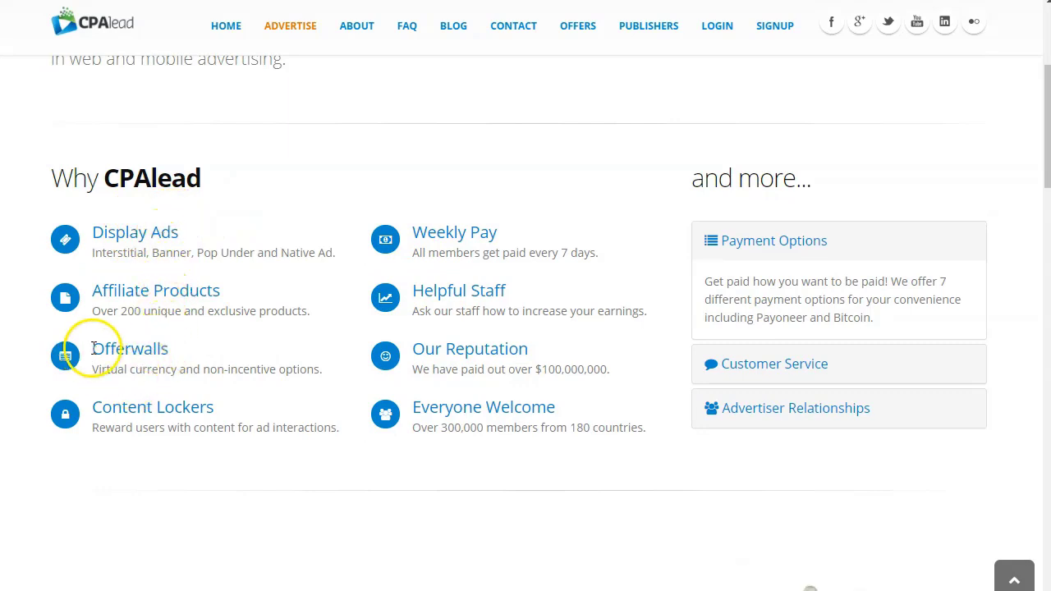
{"action": "left_click_drag", "start_coordinate": [158, 352], "coordinate": [197, 369]}
{"action": "left_click", "coordinate": [230, 397]}
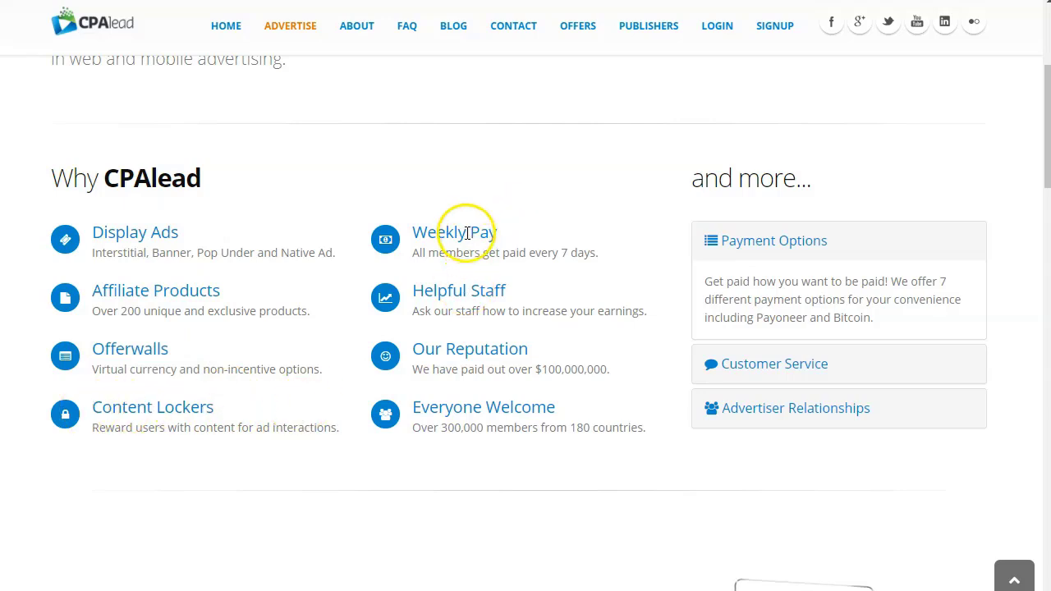
{"action": "left_click_drag", "start_coordinate": [521, 256], "coordinate": [447, 259]}
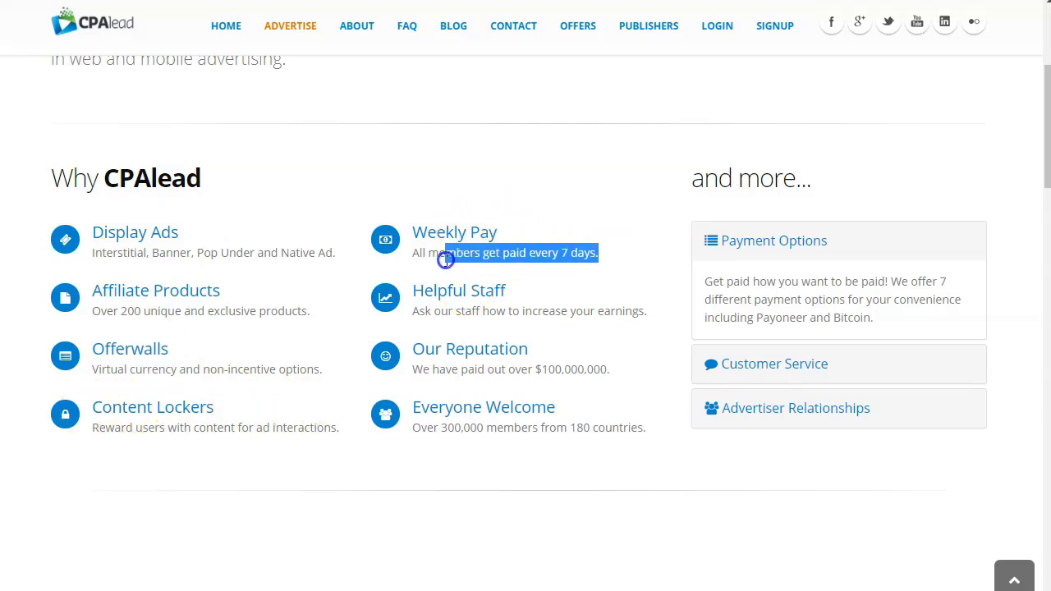
{"action": "left_click", "coordinate": [531, 253]}
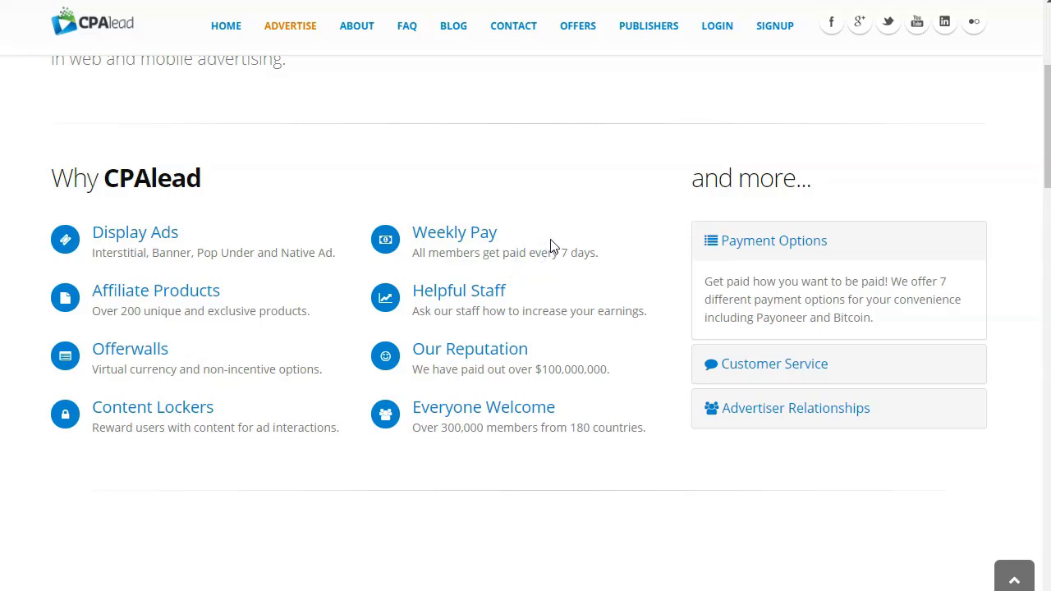
{"action": "left_click", "coordinate": [560, 256]}
{"action": "left_click", "coordinate": [486, 257]}
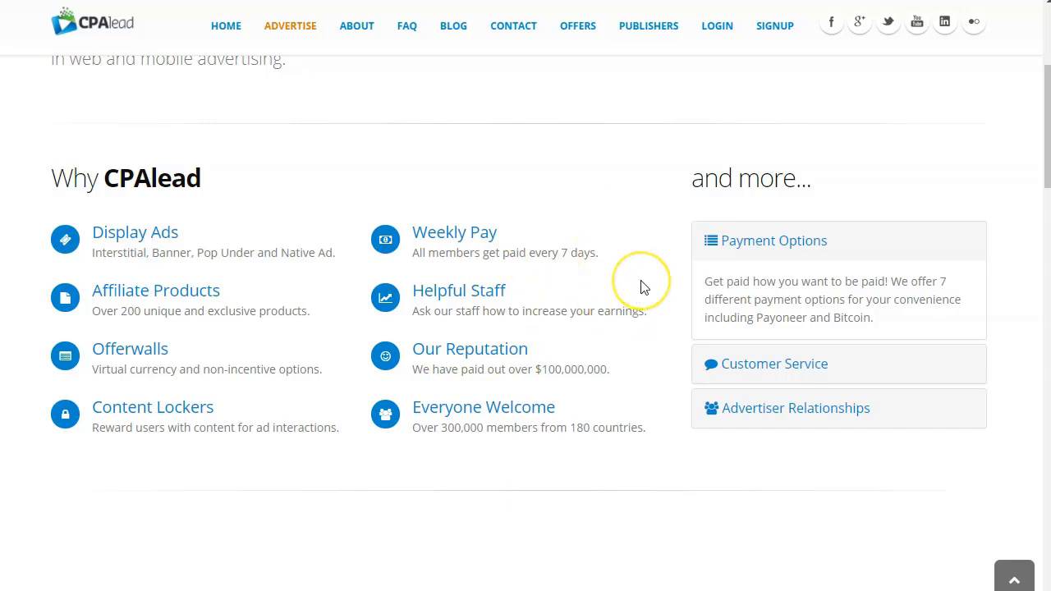
{"action": "scroll", "coordinate": [640, 283], "scroll_direction": "down", "scroll_amount": 5}
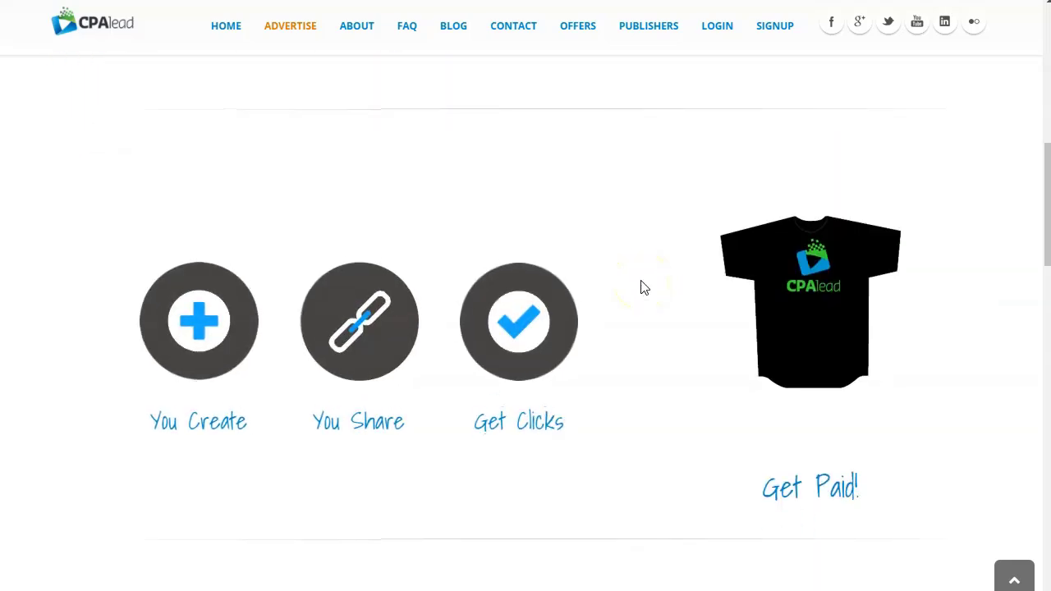
{"action": "scroll", "coordinate": [643, 283], "scroll_direction": "up", "scroll_amount": 8}
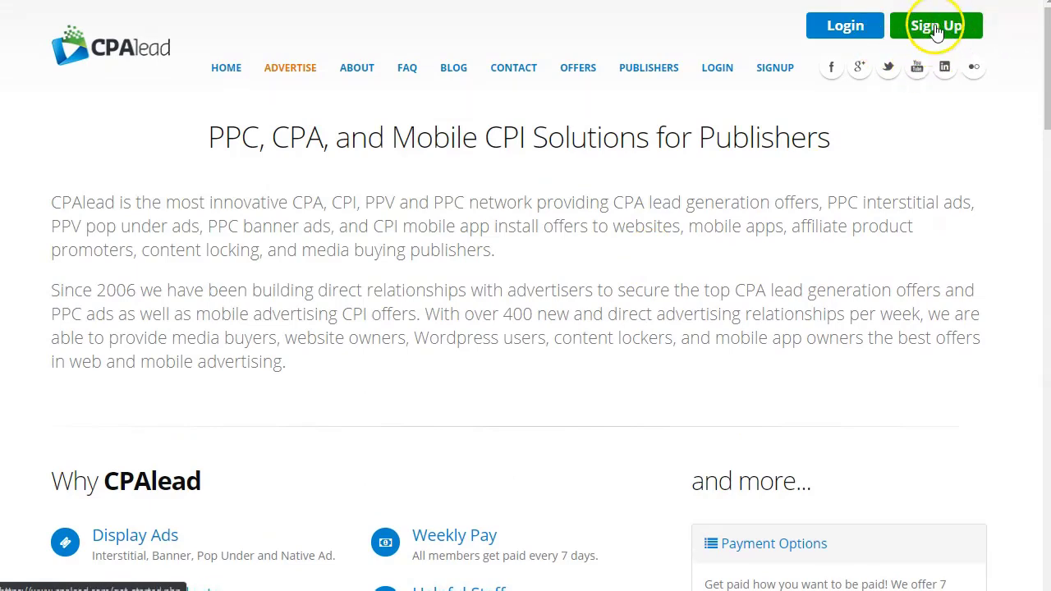
Open the Sign Up page and scroll down to the sign-up form and back
{"action": "left_click", "coordinate": [936, 28]}
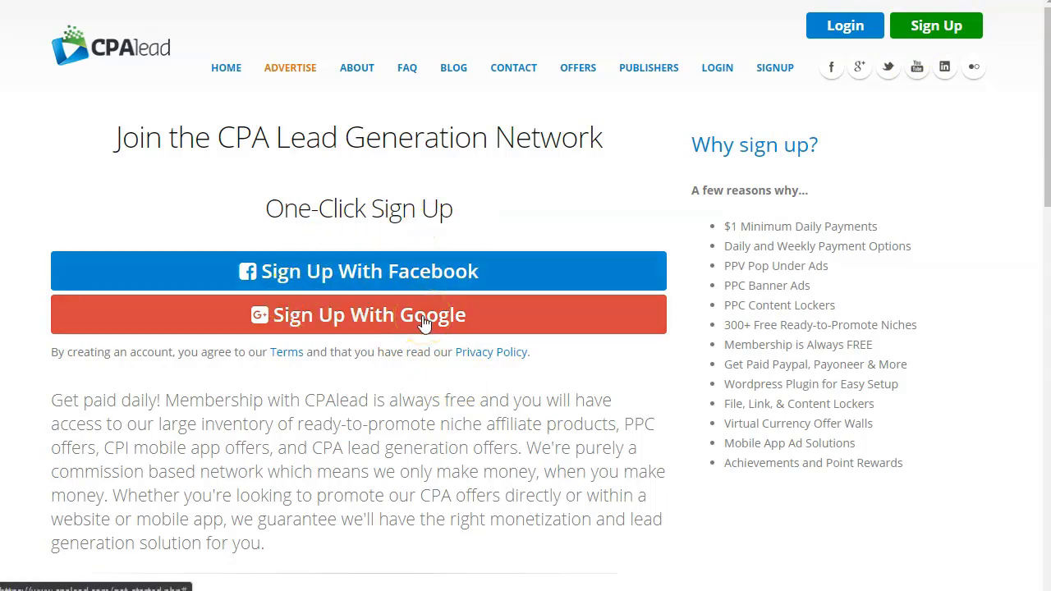
{"action": "left_click", "coordinate": [373, 313]}
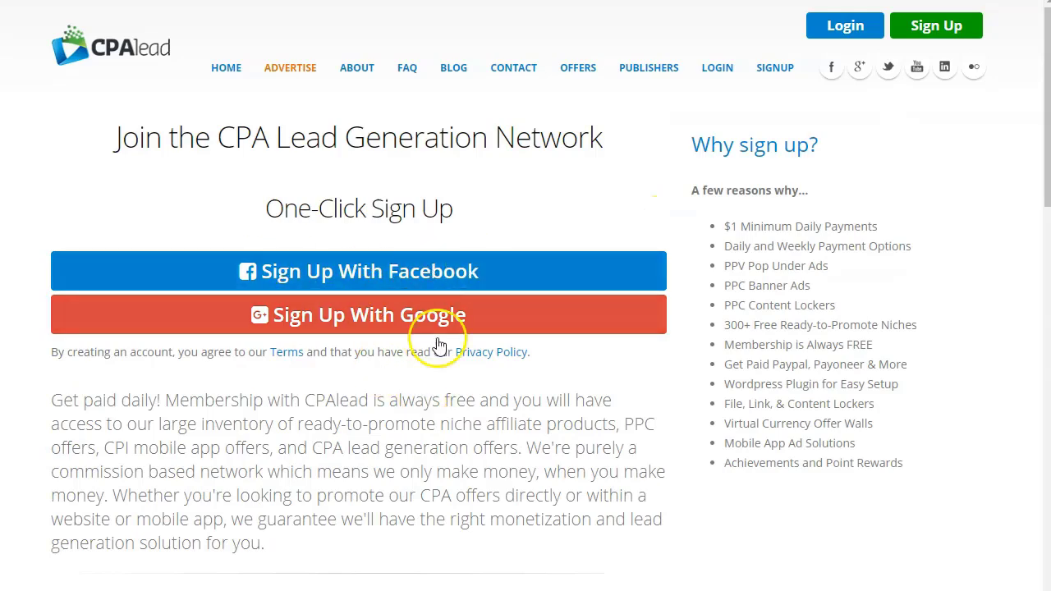
{"action": "scroll", "coordinate": [399, 317], "scroll_direction": "down", "scroll_amount": 5}
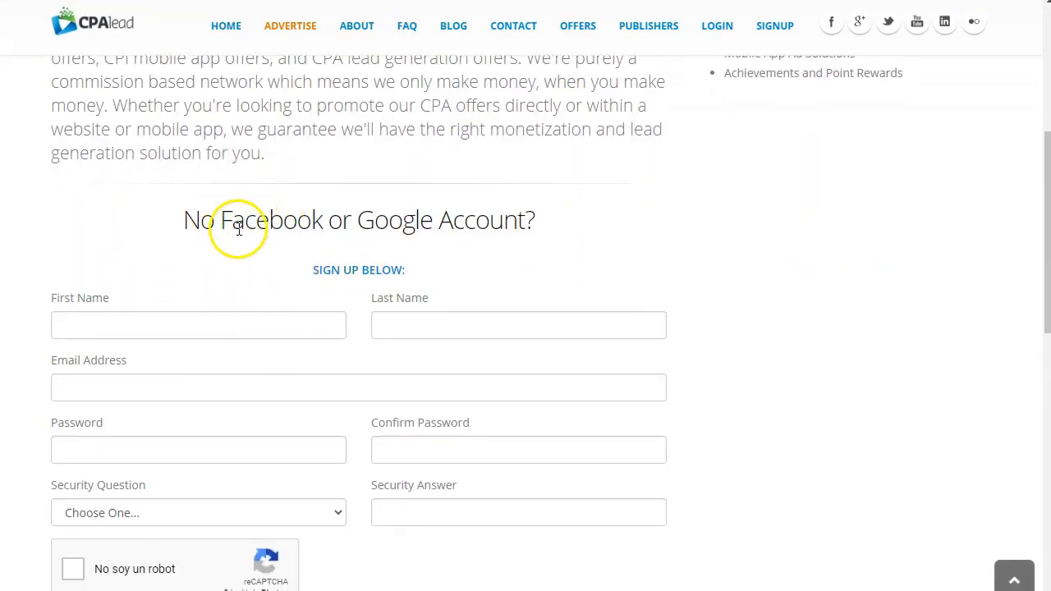
{"action": "scroll", "coordinate": [231, 255], "scroll_direction": "down", "scroll_amount": 1}
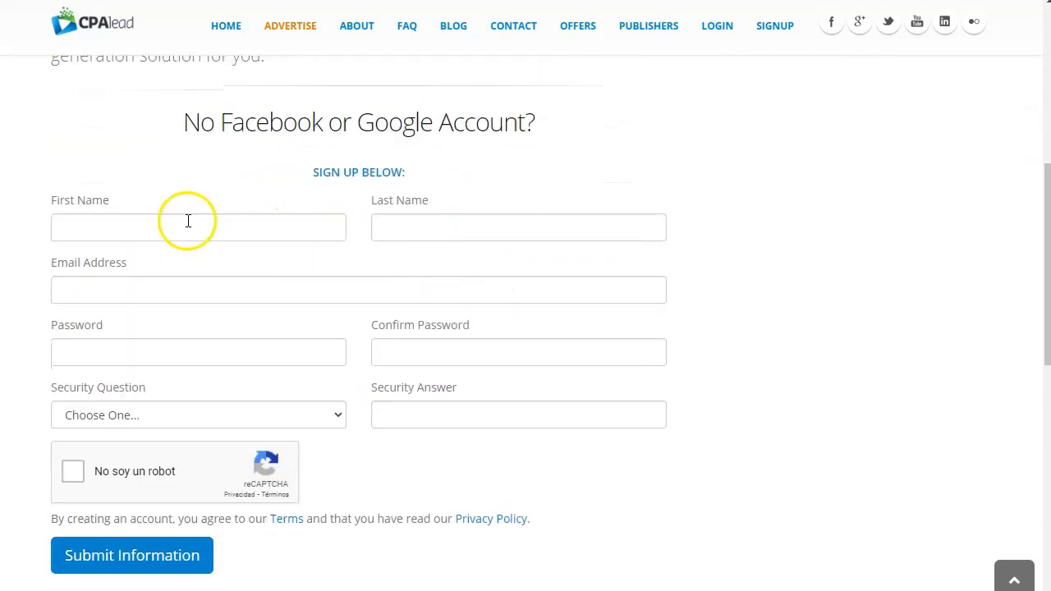
{"action": "scroll", "coordinate": [476, 422], "scroll_direction": "down", "scroll_amount": 1}
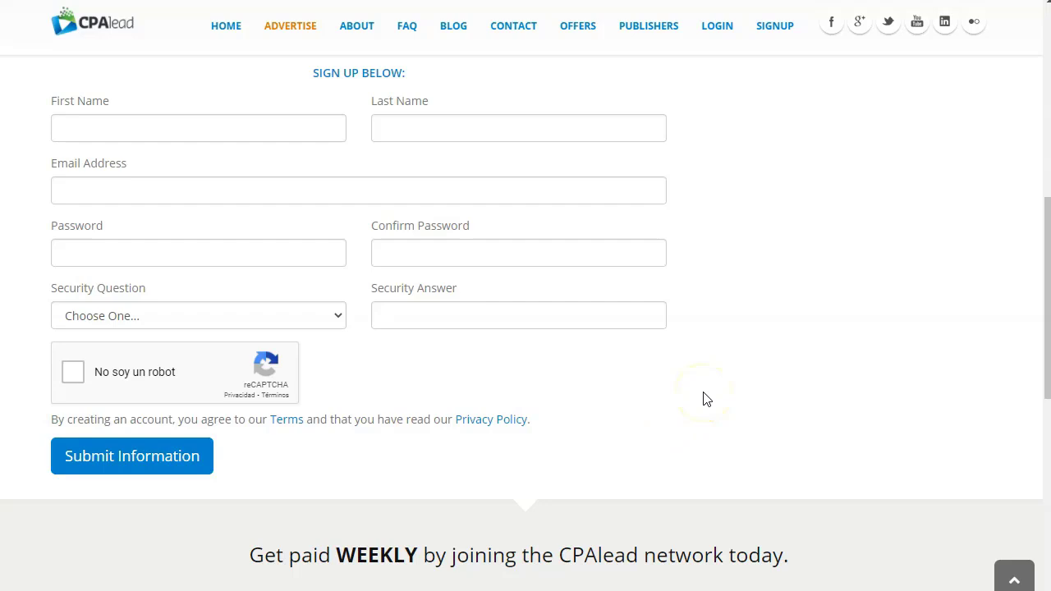
{"action": "scroll", "coordinate": [703, 399], "scroll_direction": "up", "scroll_amount": 6}
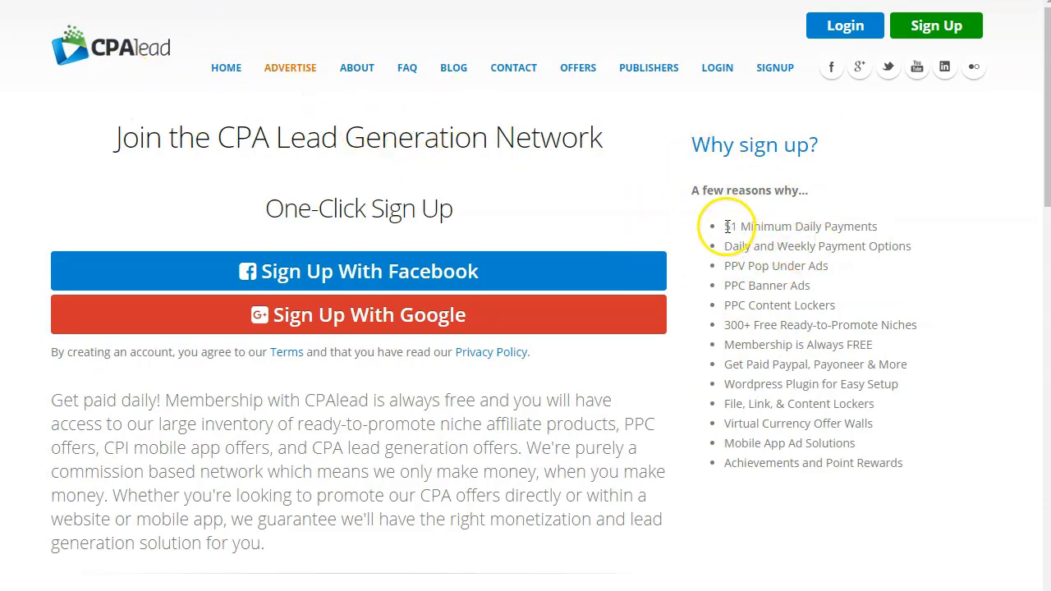
Read the sign-up reasons, from $1 Minimum Daily Payments down to Achievements
{"action": "left_click_drag", "start_coordinate": [742, 236], "coordinate": [893, 237]}
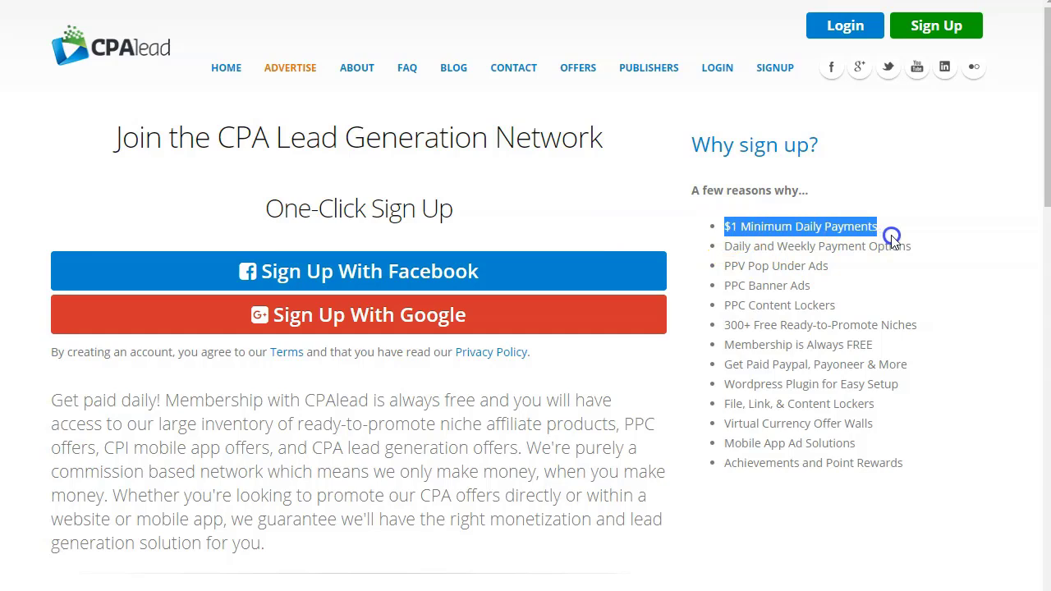
{"action": "left_click", "coordinate": [866, 290]}
{"action": "left_click_drag", "start_coordinate": [727, 226], "coordinate": [922, 227]}
{"action": "left_click", "coordinate": [887, 307]}
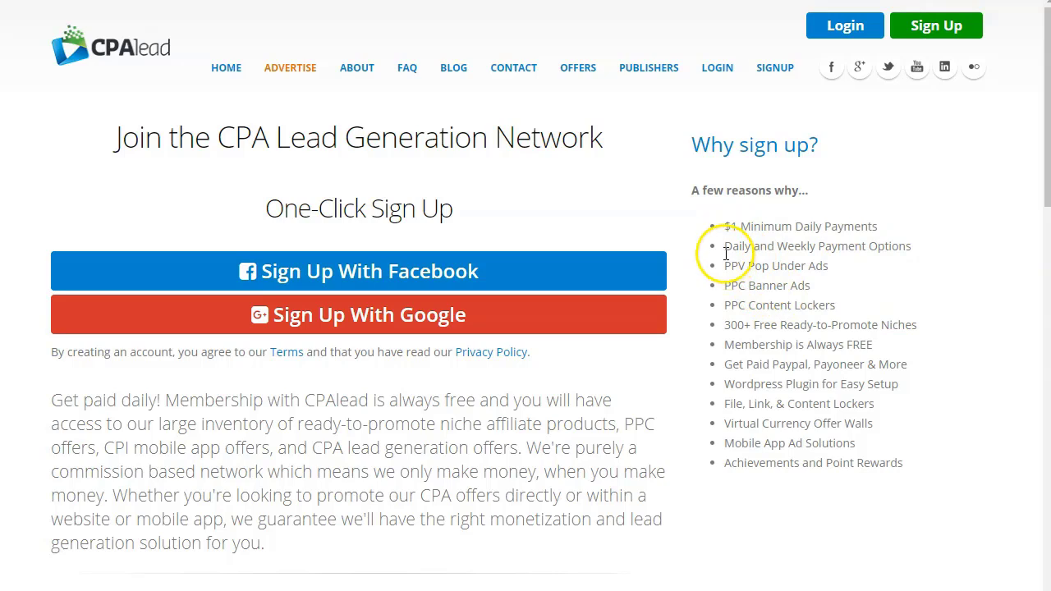
{"action": "left_click_drag", "start_coordinate": [723, 246], "coordinate": [920, 252]}
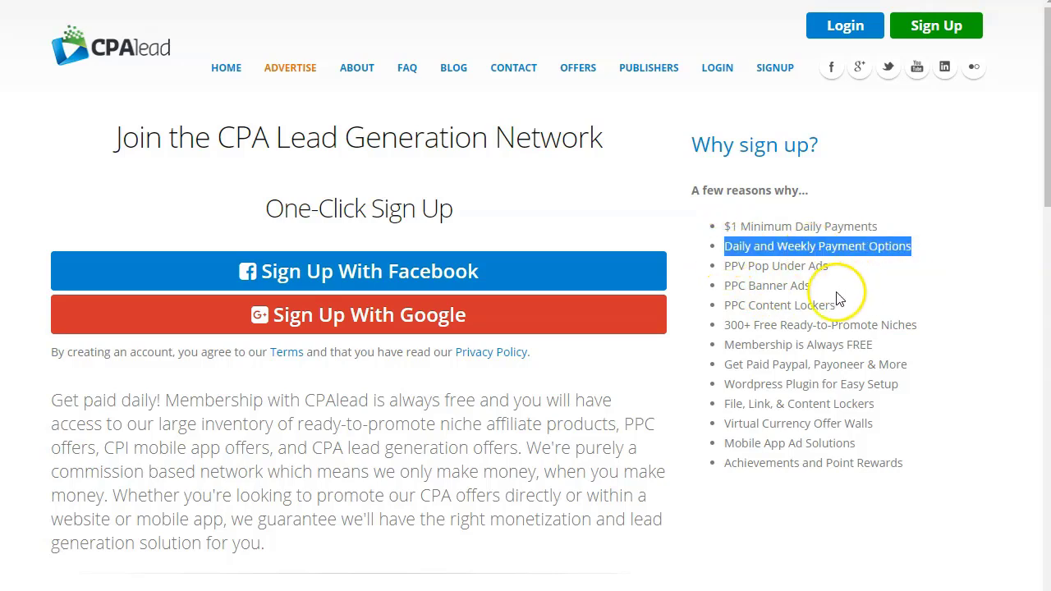
{"action": "left_click_drag", "start_coordinate": [746, 272], "coordinate": [788, 464]}
{"action": "left_click", "coordinate": [788, 529]}
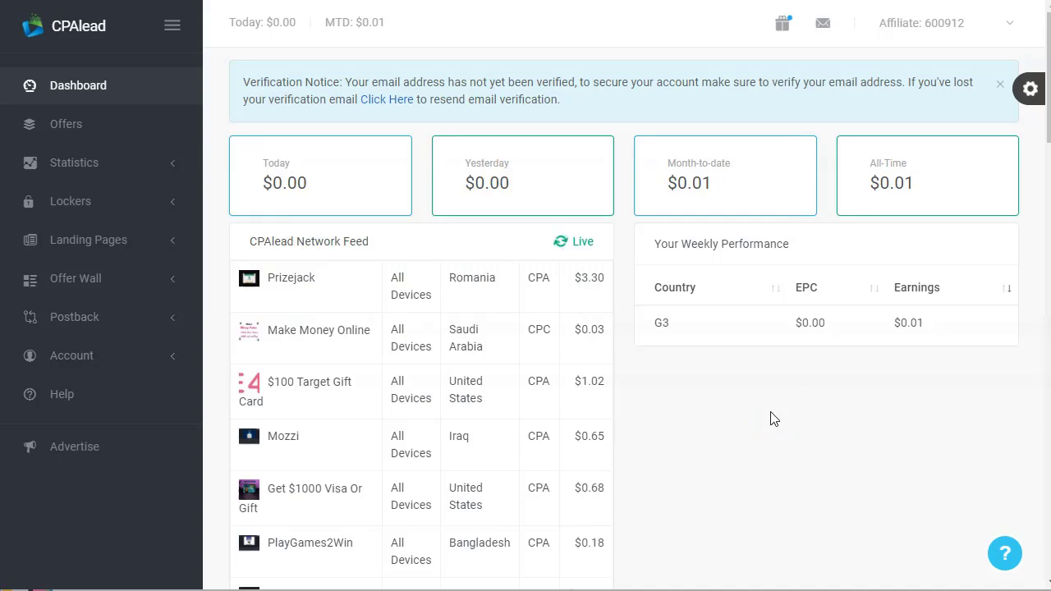
Log in, check the month-to-date earnings, reload the Dashboard, then go to Offers
{"action": "left_click", "coordinate": [732, 454]}
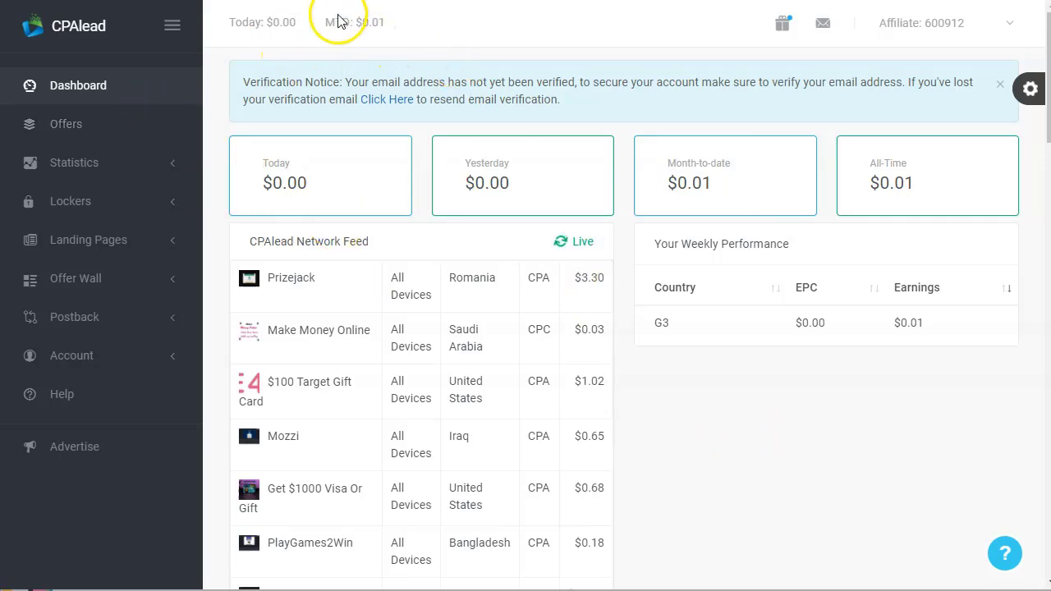
{"action": "double_click", "coordinate": [377, 26]}
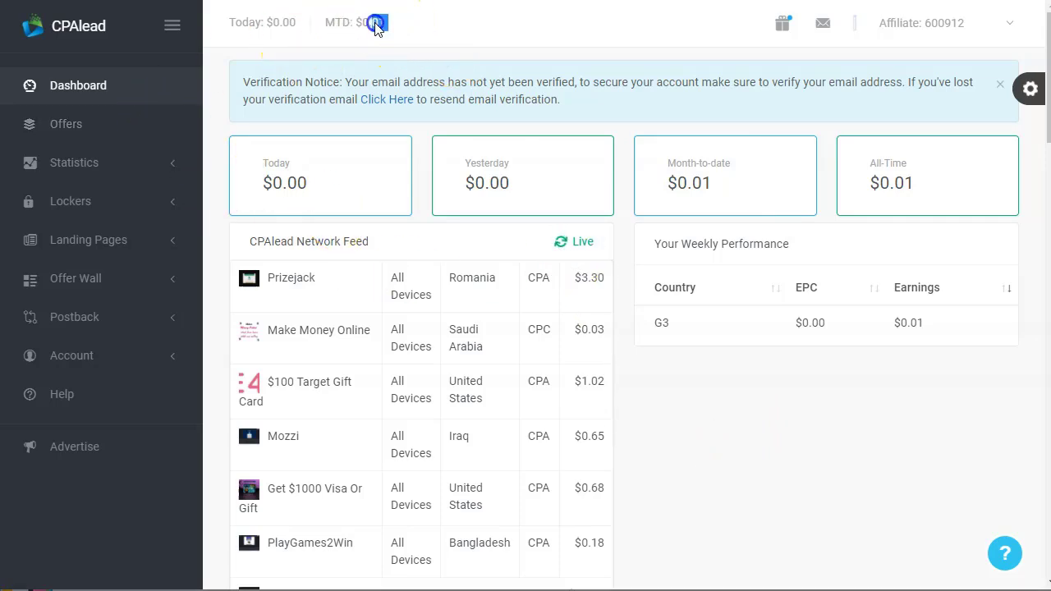
{"action": "left_click", "coordinate": [695, 487]}
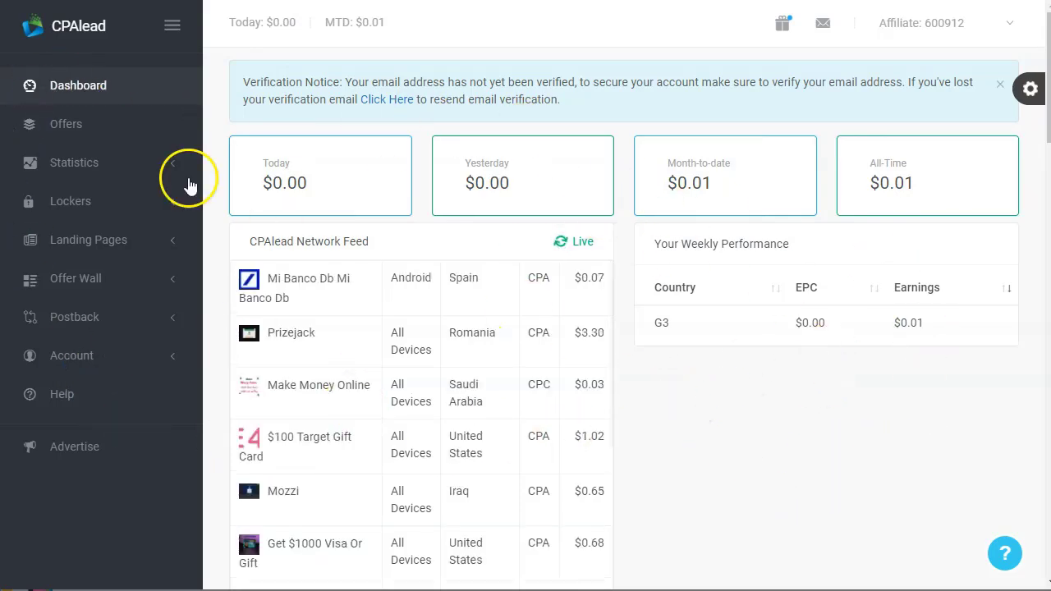
{"action": "left_click", "coordinate": [79, 96]}
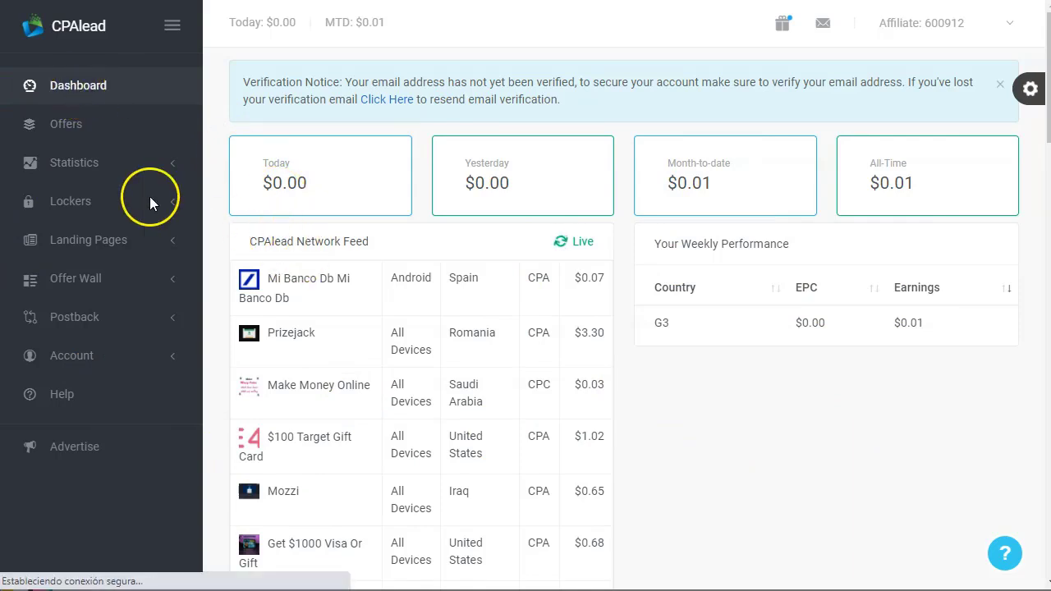
{"action": "left_click", "coordinate": [64, 124]}
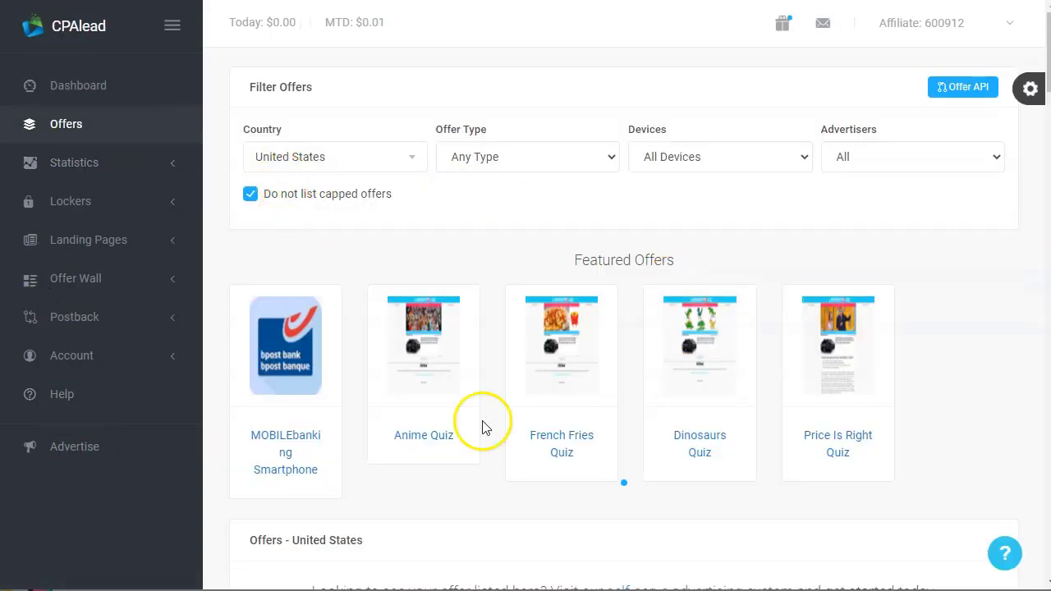
Scroll the United States offers table and include capped offers in the list
{"action": "scroll", "coordinate": [482, 427], "scroll_direction": "down", "scroll_amount": 1}
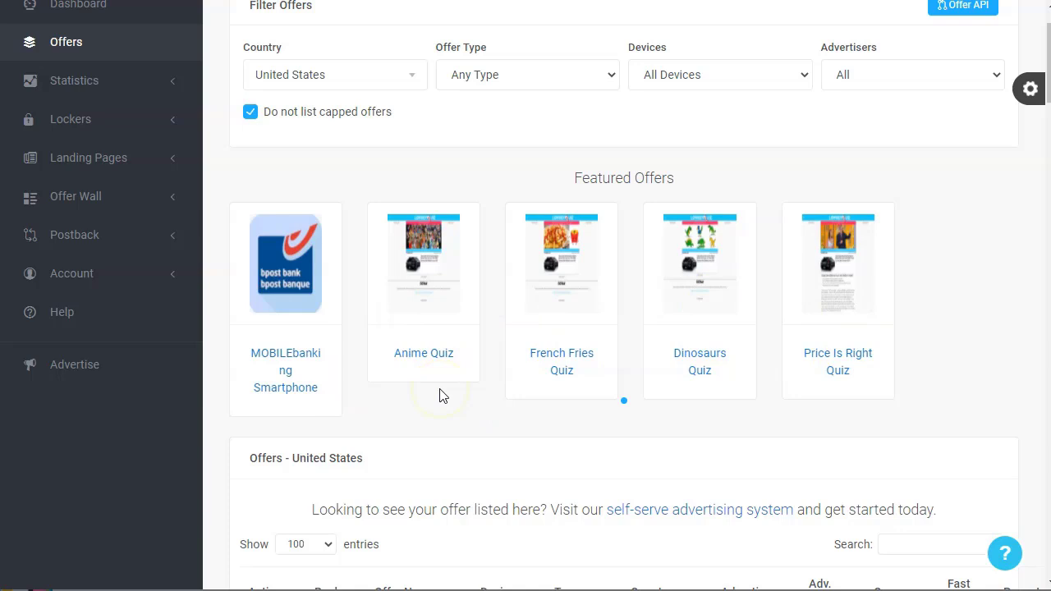
{"action": "scroll", "coordinate": [328, 140], "scroll_direction": "up", "scroll_amount": 1}
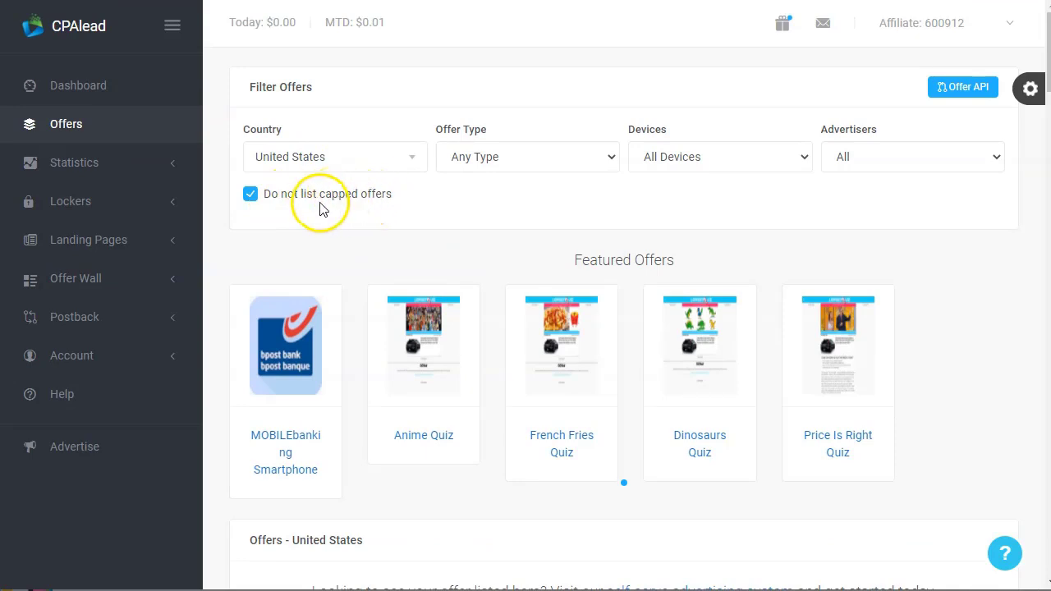
{"action": "left_click", "coordinate": [252, 194]}
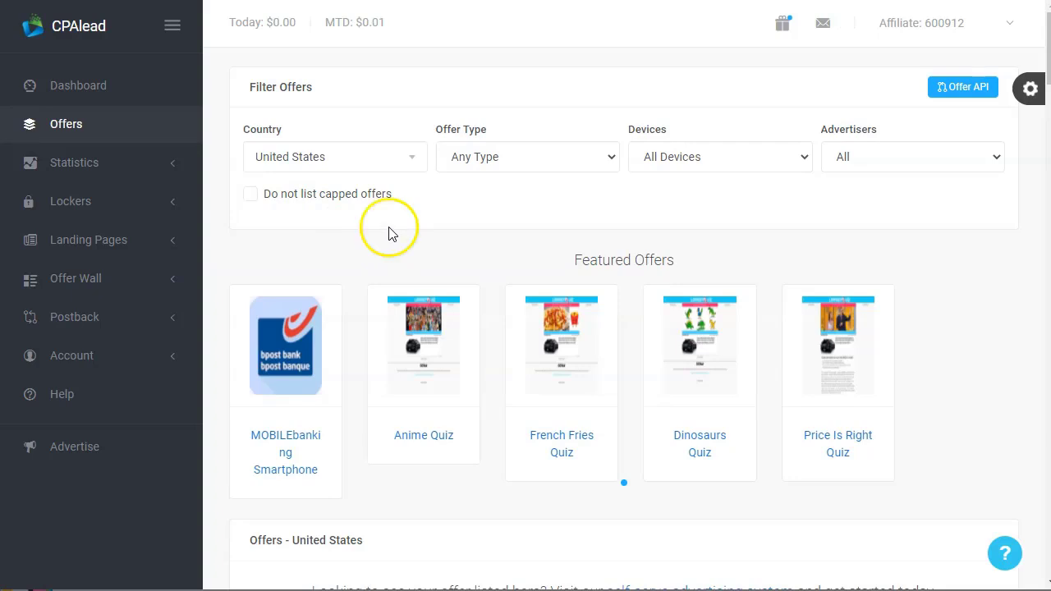
{"action": "scroll", "coordinate": [485, 279], "scroll_direction": "down", "scroll_amount": 2}
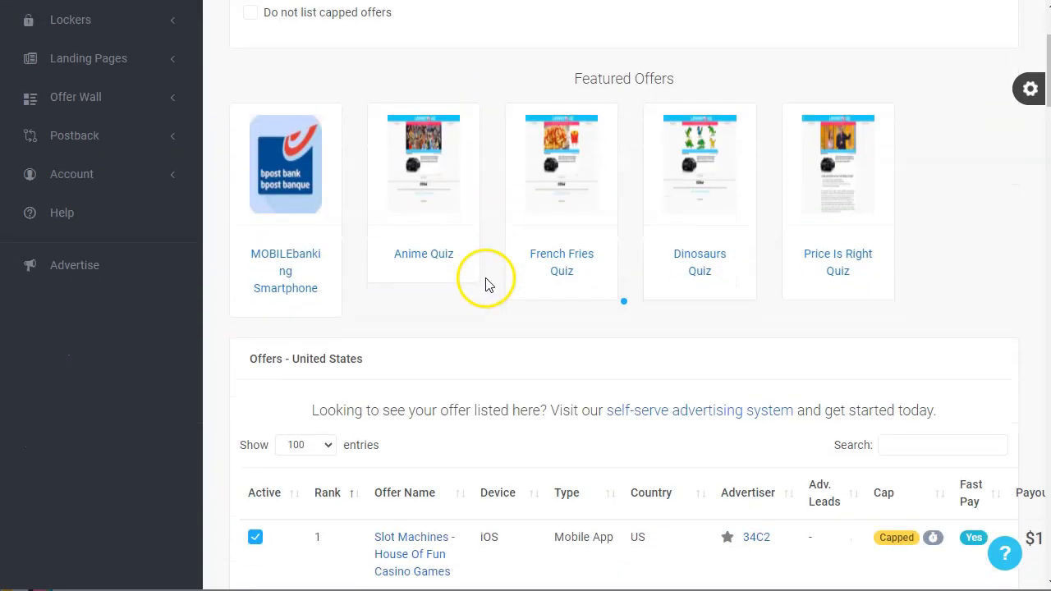
{"action": "scroll", "coordinate": [485, 283], "scroll_direction": "down", "scroll_amount": 2}
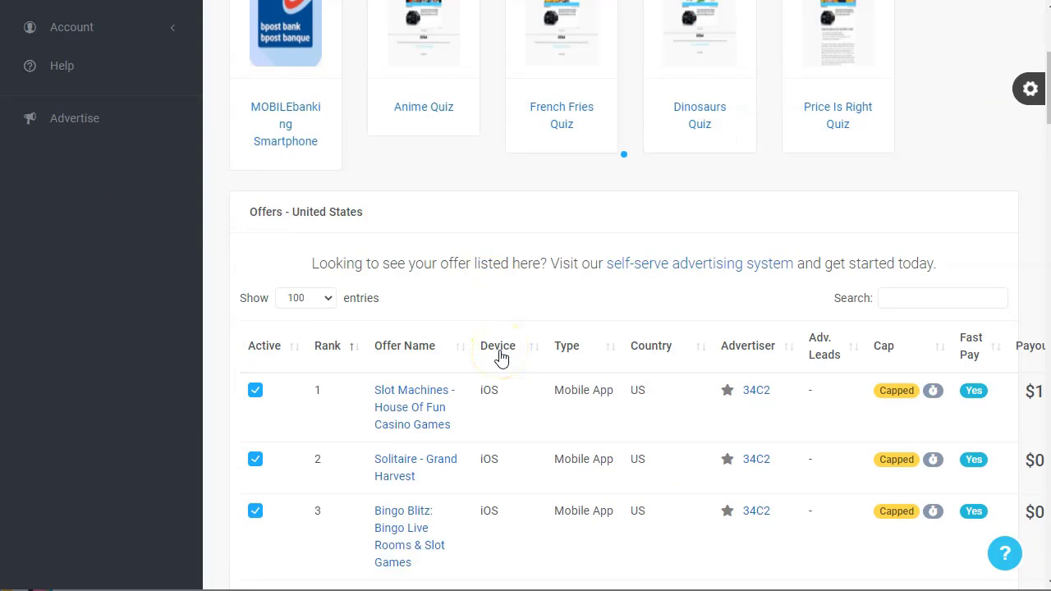
{"action": "scroll", "coordinate": [500, 357], "scroll_direction": "up", "scroll_amount": 4}
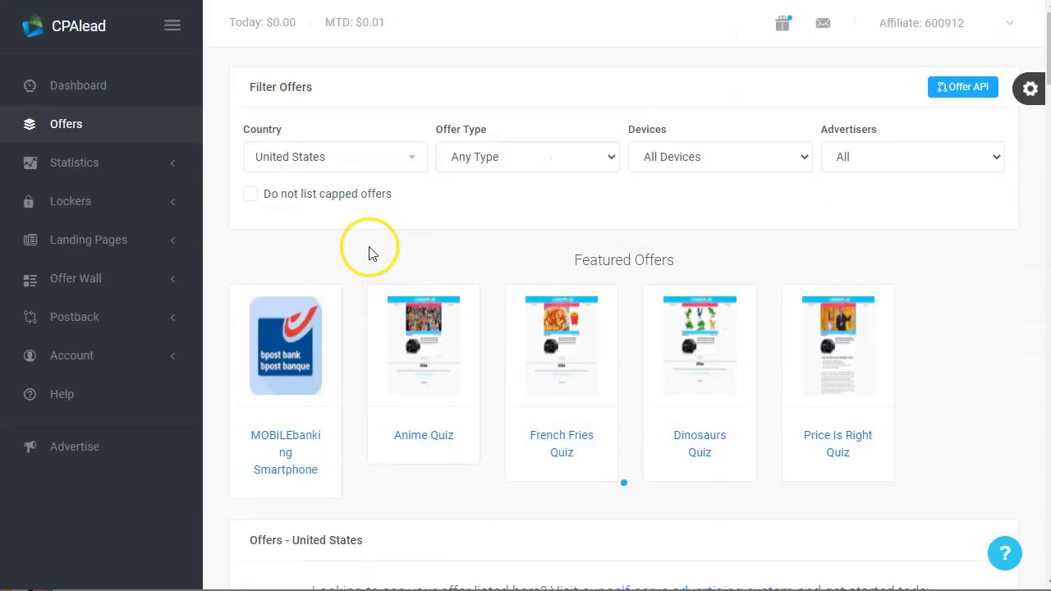
Change the offer country filter from United States to All Countries
{"action": "left_click", "coordinate": [417, 162]}
{"action": "scroll", "coordinate": [345, 277], "scroll_direction": "down", "scroll_amount": 4}
{"action": "scroll", "coordinate": [345, 276], "scroll_direction": "up", "scroll_amount": 4}
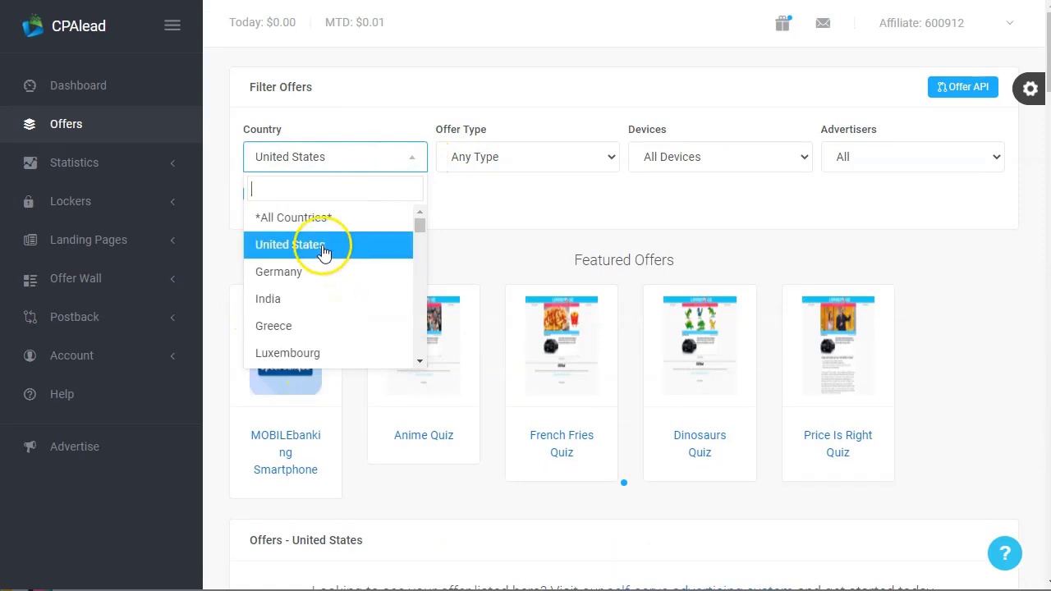
{"action": "left_click", "coordinate": [319, 215]}
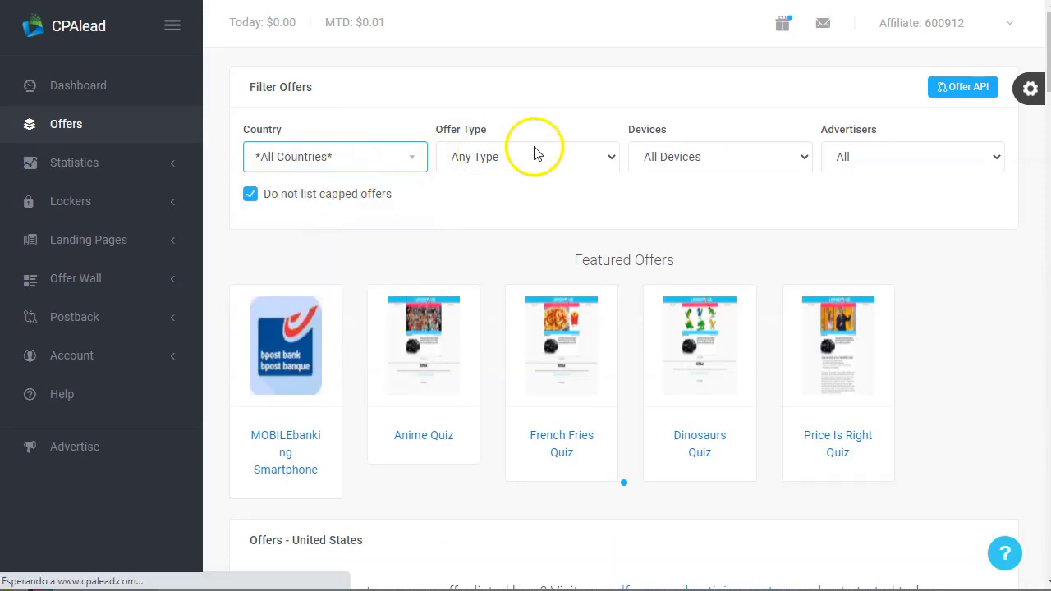
Review the Offer Type, Devices and Advertisers filter choices, keeping All advertisers
{"action": "left_click", "coordinate": [591, 164]}
{"action": "left_click", "coordinate": [596, 159]}
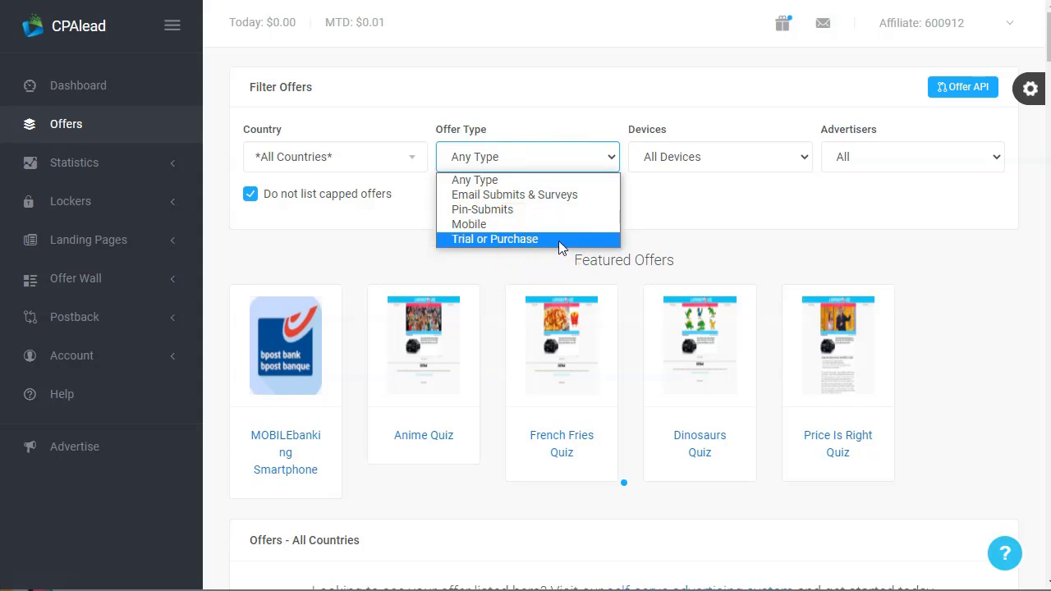
{"action": "left_click", "coordinate": [720, 157]}
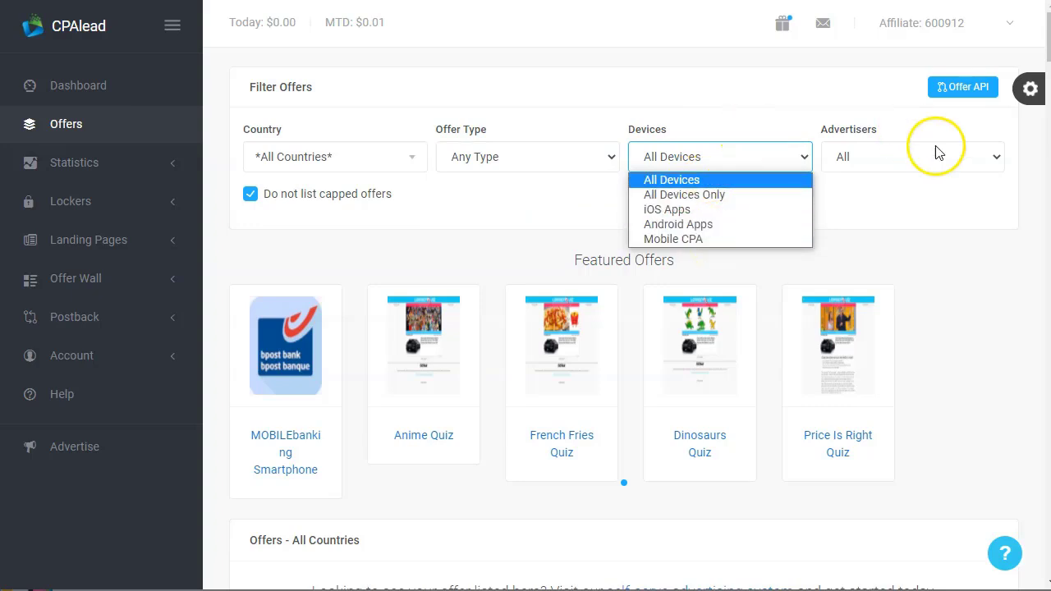
{"action": "left_click", "coordinate": [899, 159]}
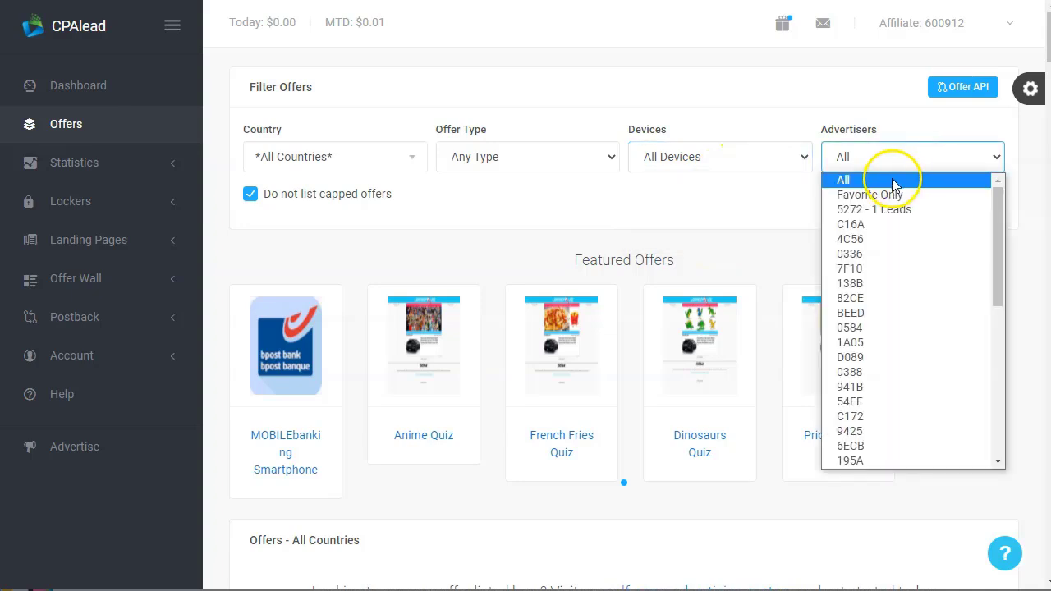
{"action": "scroll", "coordinate": [901, 394], "scroll_direction": "down", "scroll_amount": 5}
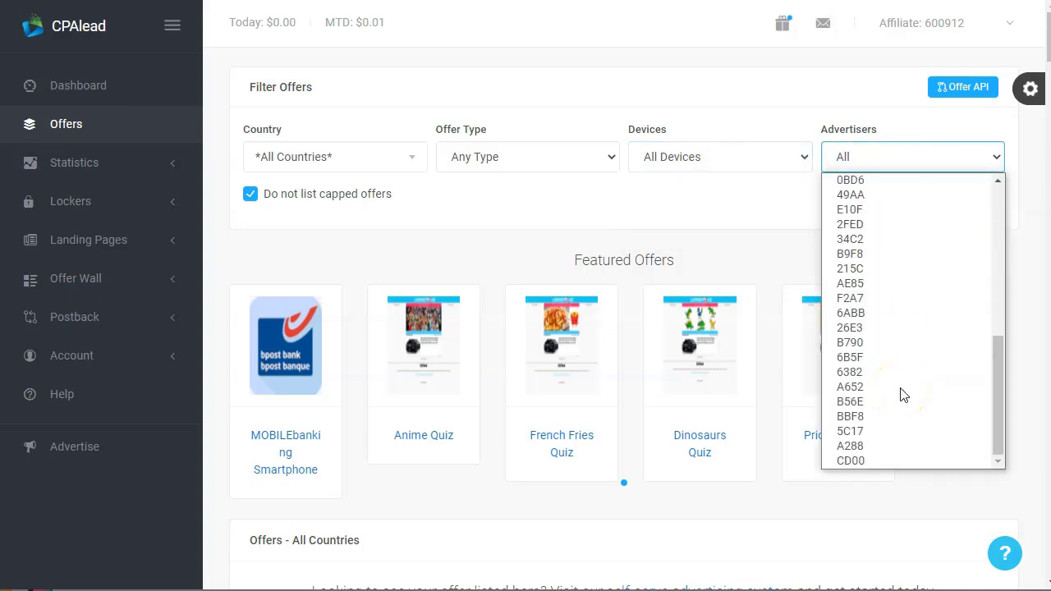
{"action": "scroll", "coordinate": [902, 394], "scroll_direction": "up", "scroll_amount": 5}
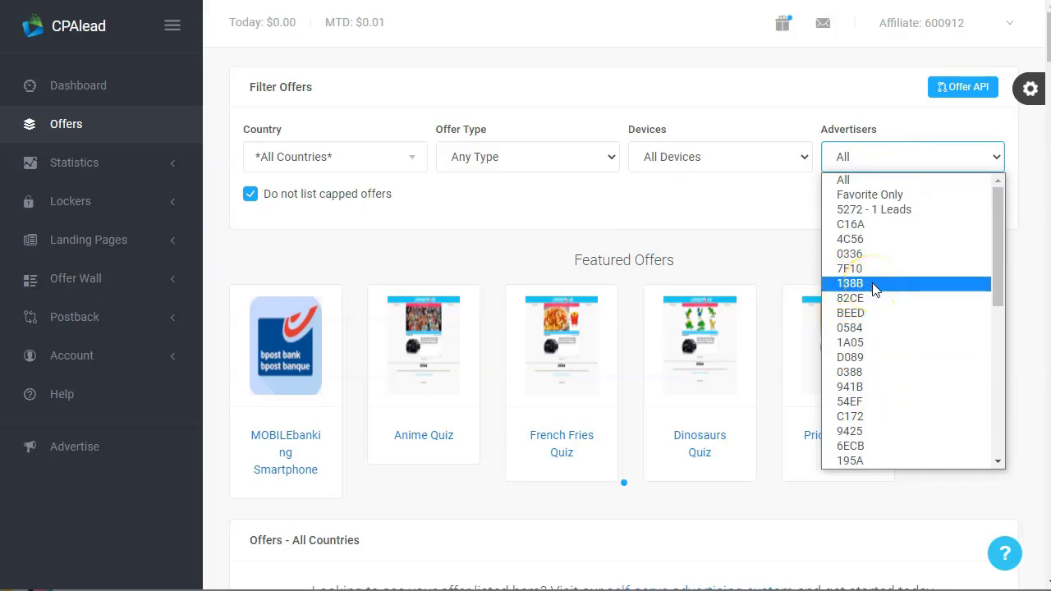
{"action": "left_click", "coordinate": [727, 253]}
Collapse the side navigation to icons and scroll through the All Countries offers
{"action": "scroll", "coordinate": [475, 398], "scroll_direction": "down", "scroll_amount": 3}
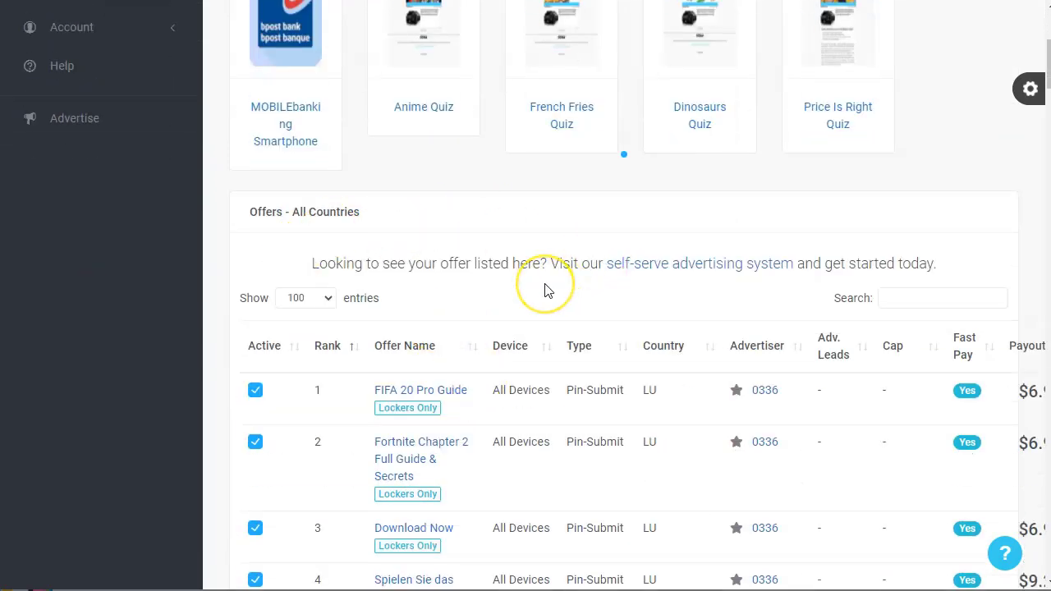
{"action": "scroll", "coordinate": [545, 284], "scroll_direction": "down", "scroll_amount": 2}
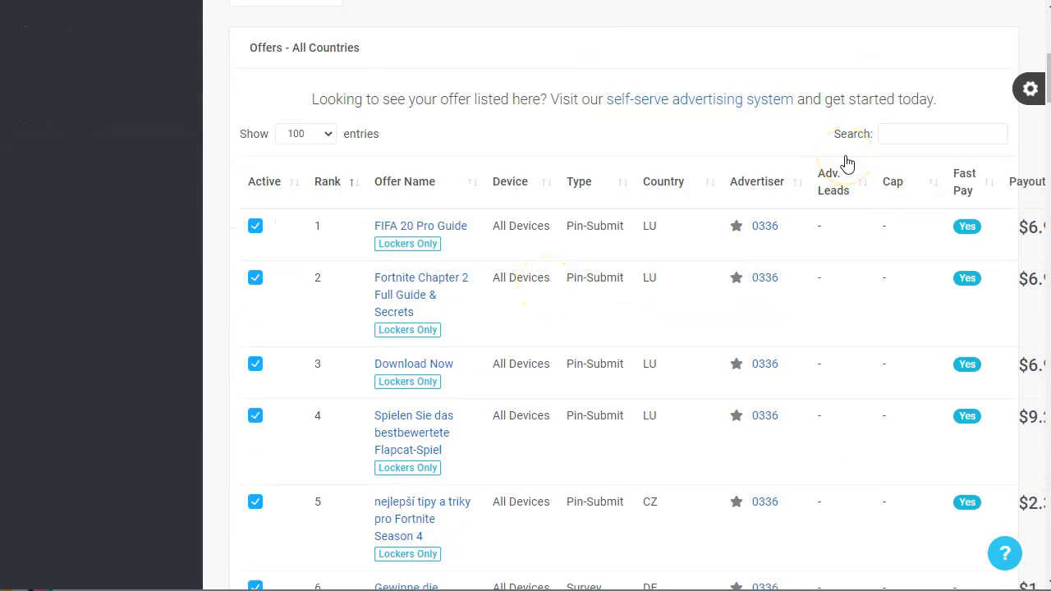
{"action": "scroll", "coordinate": [848, 164], "scroll_direction": "up", "scroll_amount": 5}
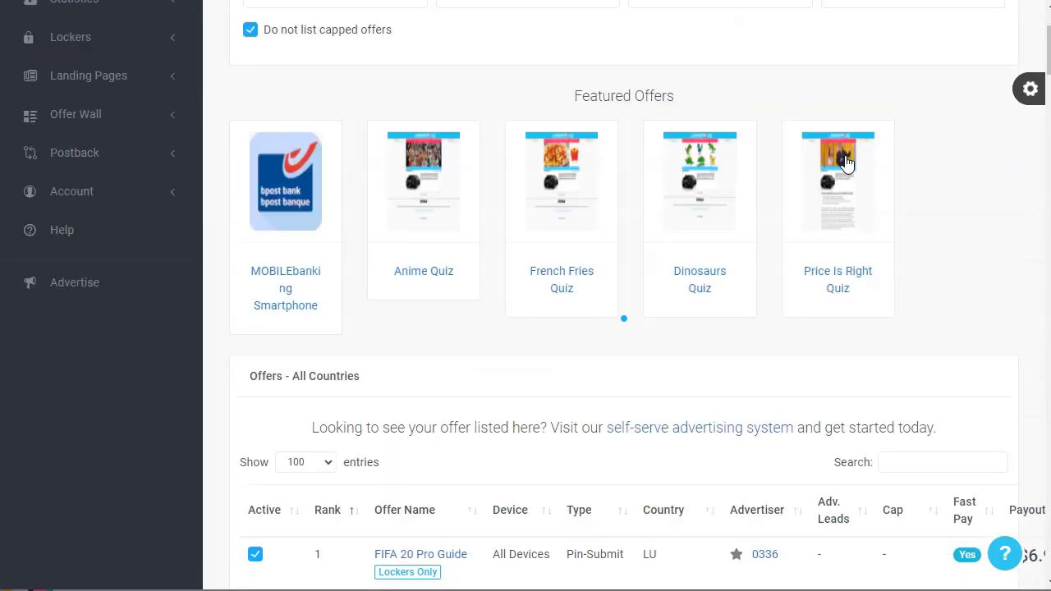
{"action": "left_click", "coordinate": [173, 27]}
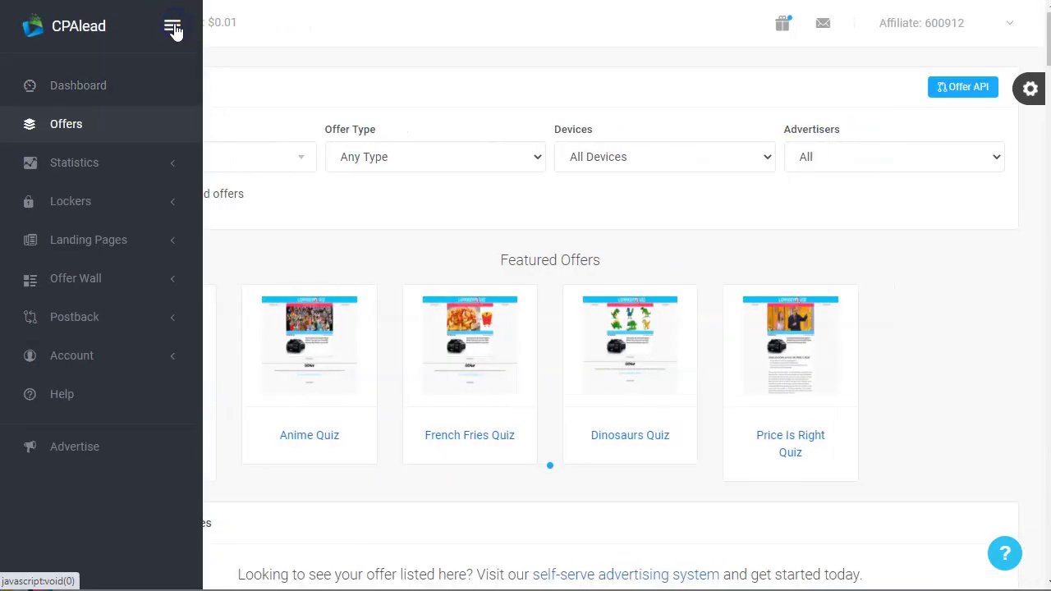
{"action": "scroll", "coordinate": [497, 323], "scroll_direction": "down", "scroll_amount": 6}
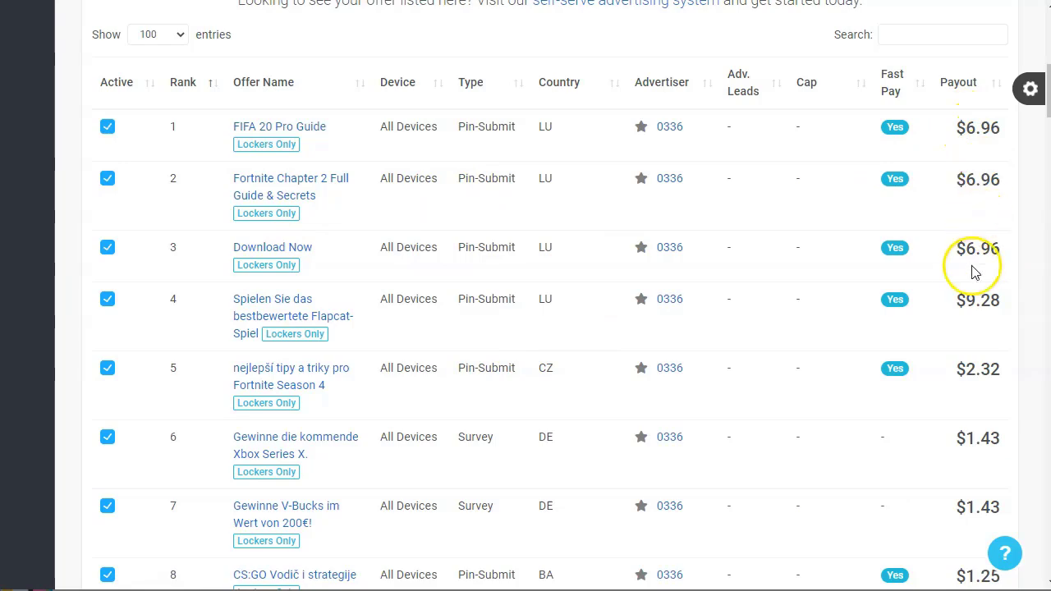
{"action": "scroll", "coordinate": [974, 426], "scroll_direction": "down", "scroll_amount": 4}
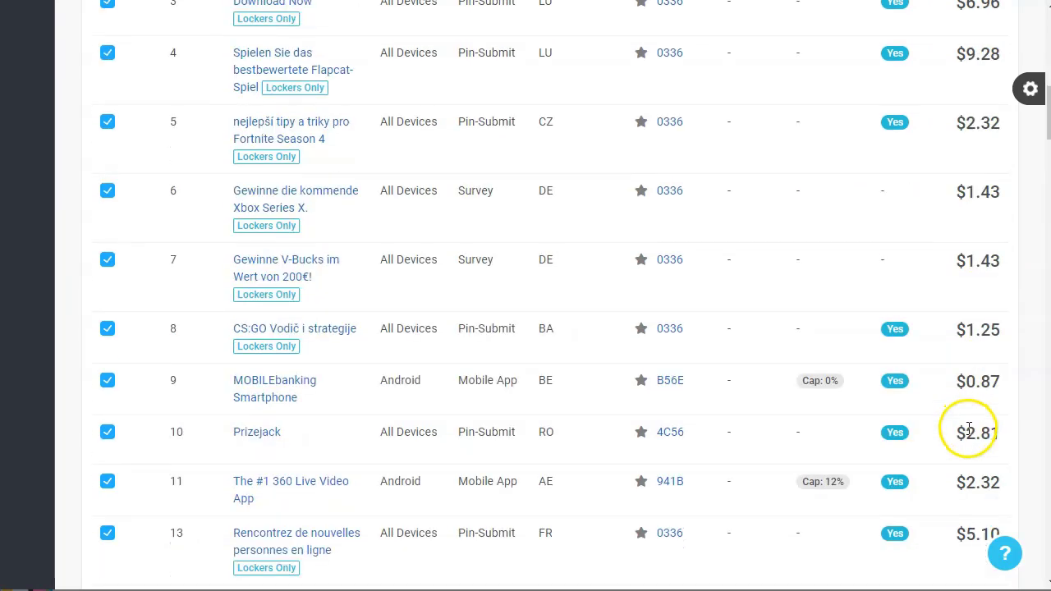
{"action": "mouse_move", "coordinate": [813, 298]}
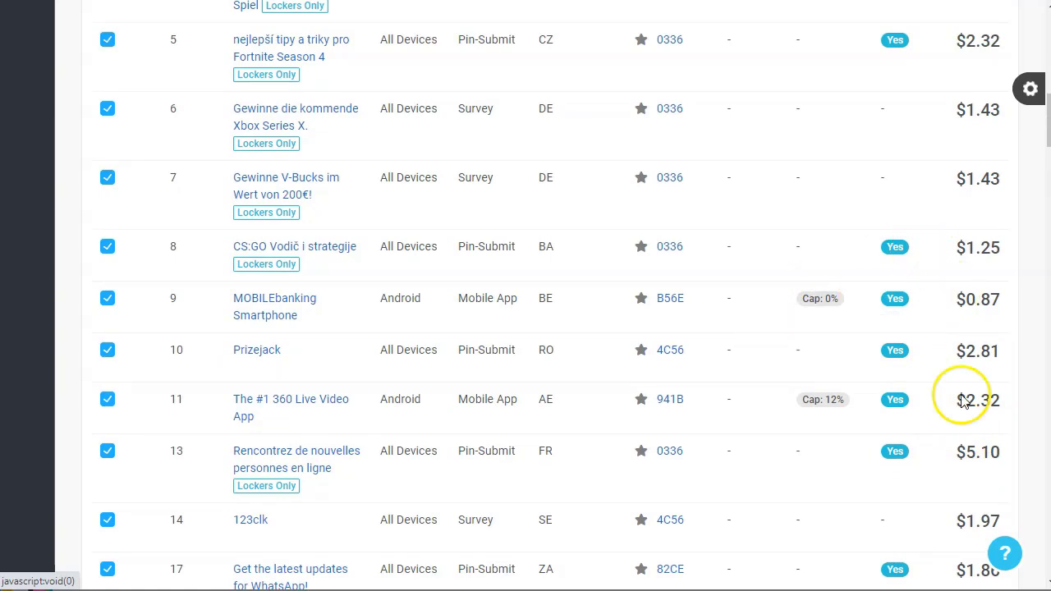
{"action": "scroll", "coordinate": [743, 357], "scroll_direction": "down", "scroll_amount": 9}
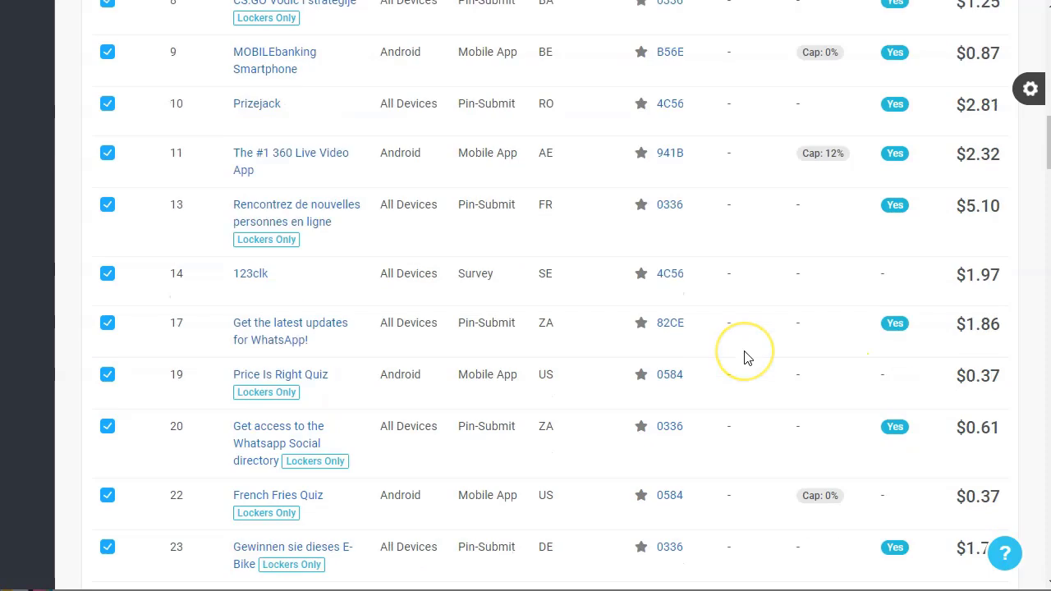
{"action": "left_click", "coordinate": [724, 415]}
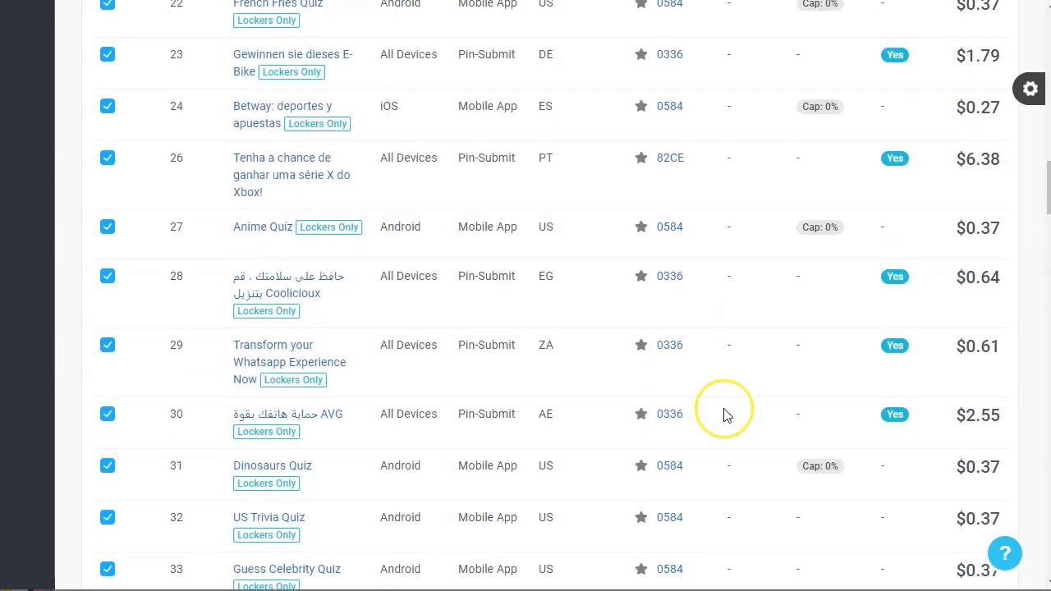
{"action": "scroll", "coordinate": [724, 414], "scroll_direction": "up", "scroll_amount": 15}
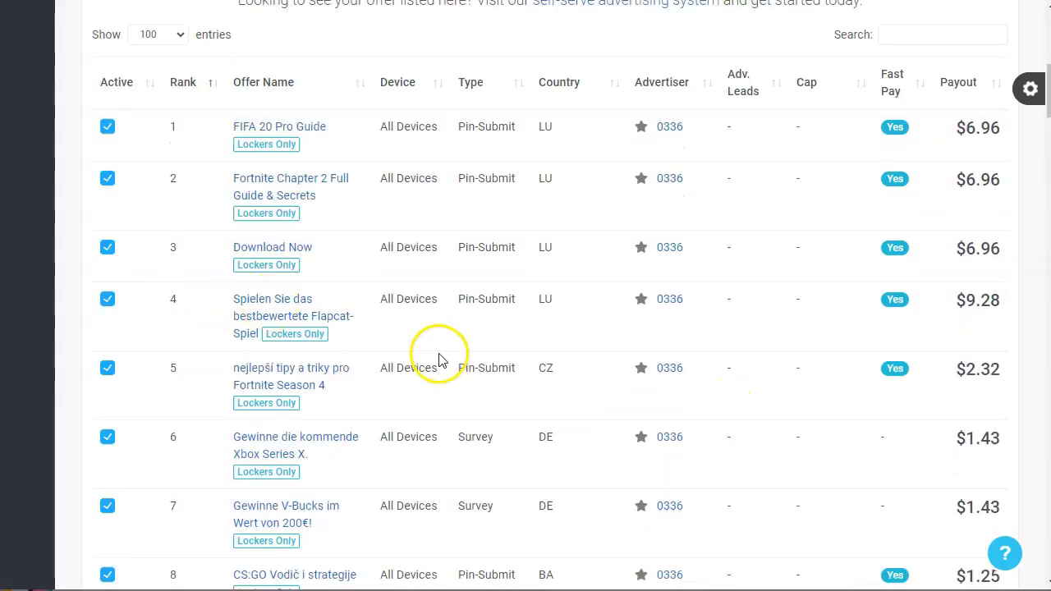
{"action": "scroll", "coordinate": [440, 354], "scroll_direction": "up", "scroll_amount": 7}
{"action": "scroll", "coordinate": [441, 361], "scroll_direction": "down", "scroll_amount": 4}
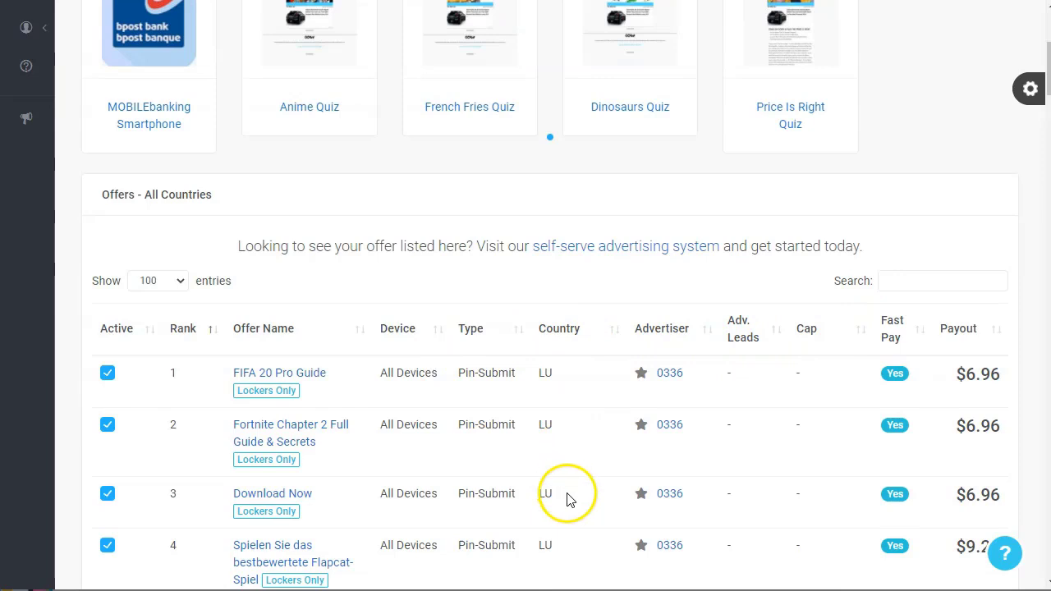
{"action": "scroll", "coordinate": [566, 513], "scroll_direction": "down", "scroll_amount": 1}
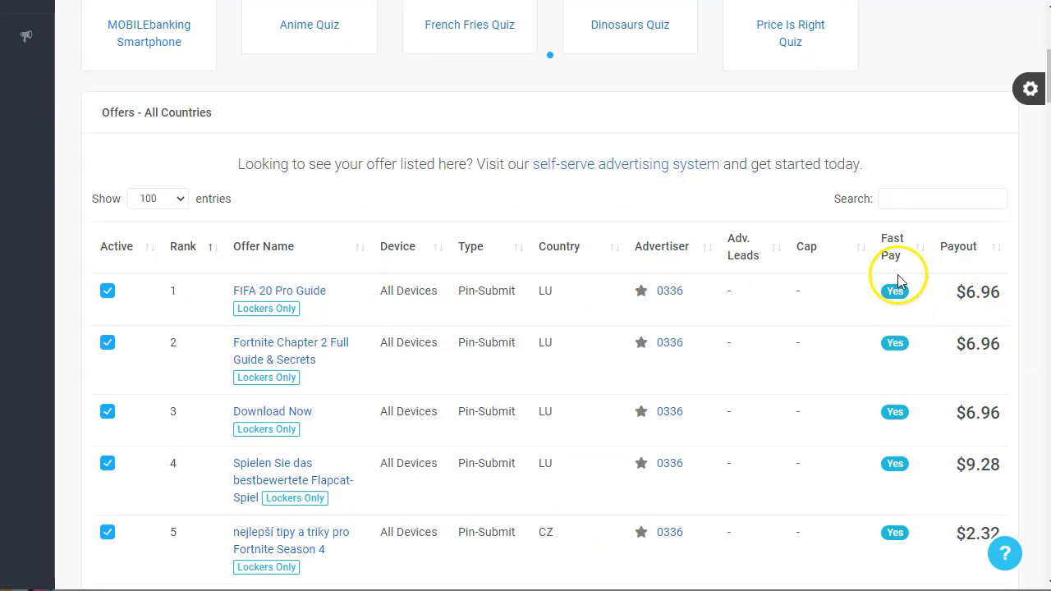
{"action": "mouse_move", "coordinate": [896, 294]}
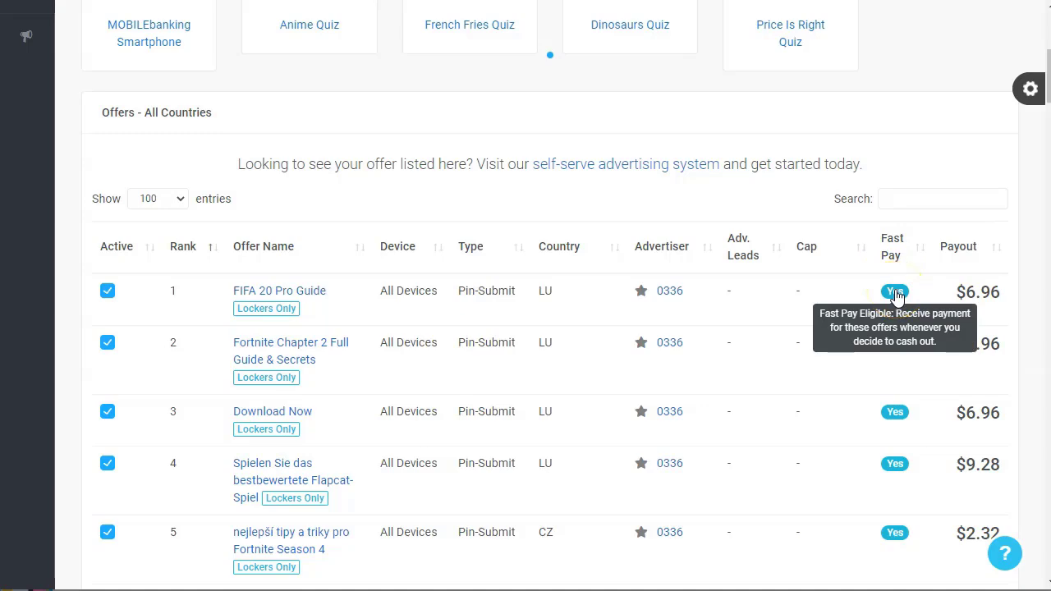
{"action": "scroll", "coordinate": [846, 321], "scroll_direction": "down", "scroll_amount": 15}
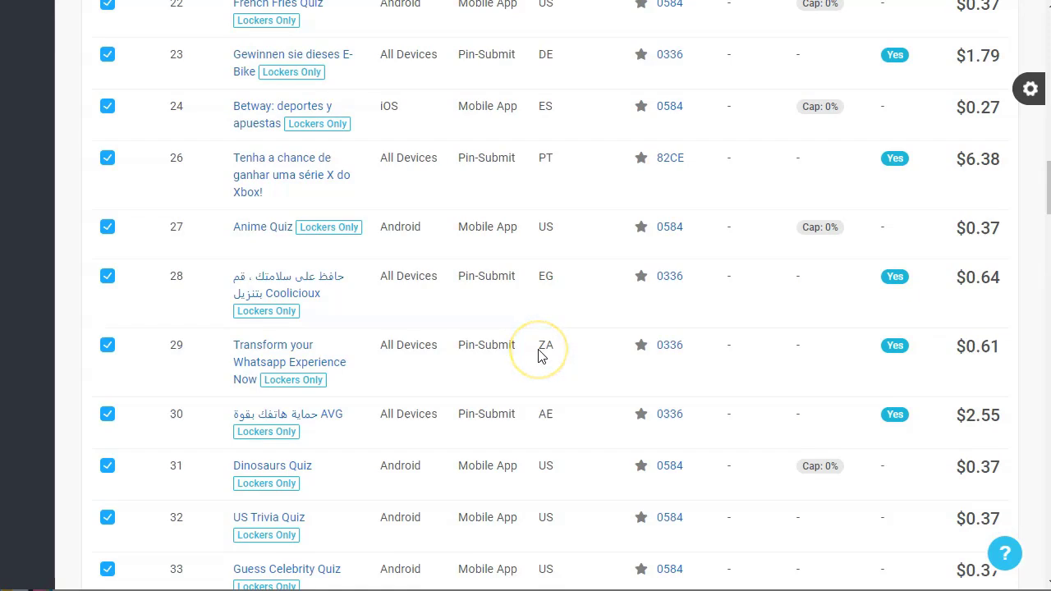
{"action": "scroll", "coordinate": [539, 354], "scroll_direction": "down", "scroll_amount": 4}
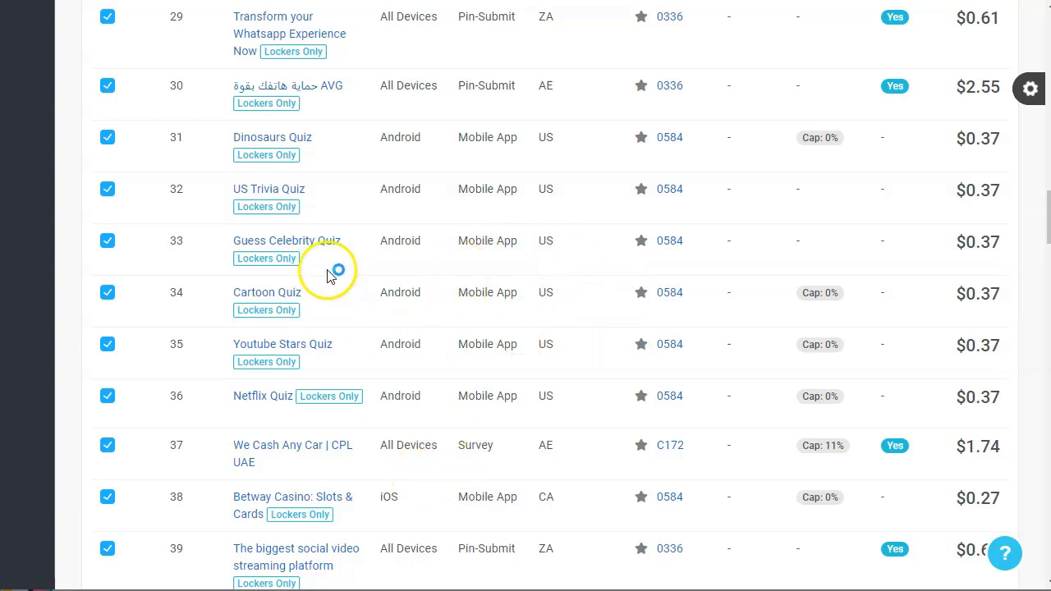
{"action": "scroll", "coordinate": [584, 333], "scroll_direction": "down", "scroll_amount": 2}
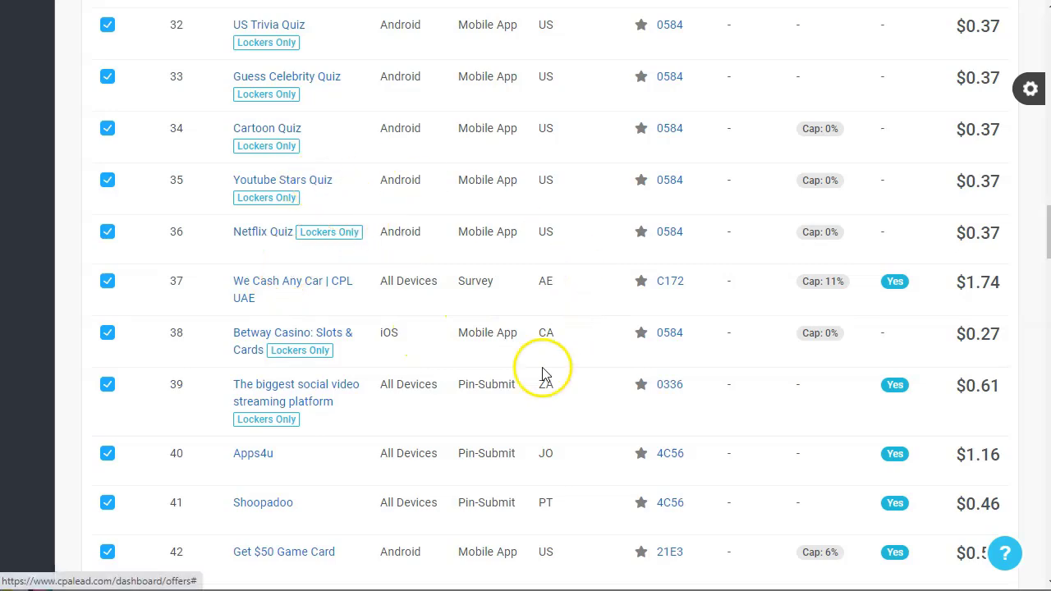
{"action": "scroll", "coordinate": [398, 380], "scroll_direction": "down", "scroll_amount": 2}
{"action": "scroll", "coordinate": [454, 180], "scroll_direction": "up", "scroll_amount": 3}
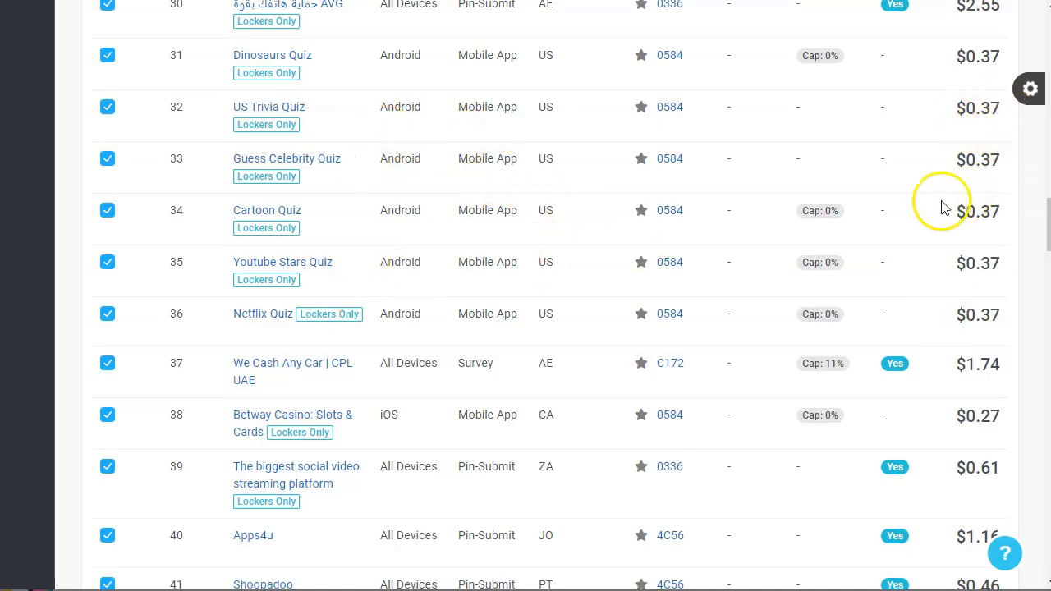
{"action": "scroll", "coordinate": [927, 235], "scroll_direction": "down", "scroll_amount": 2}
{"action": "scroll", "coordinate": [940, 277], "scroll_direction": "down", "scroll_amount": 3}
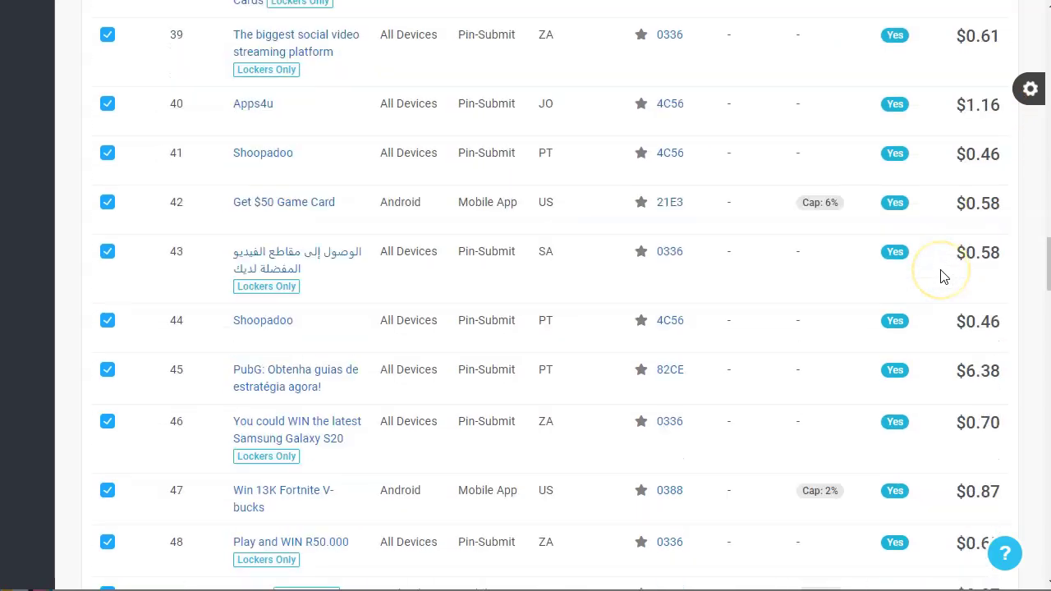
{"action": "scroll", "coordinate": [573, 388], "scroll_direction": "down", "scroll_amount": 3}
{"action": "scroll", "coordinate": [572, 387], "scroll_direction": "up", "scroll_amount": 20}
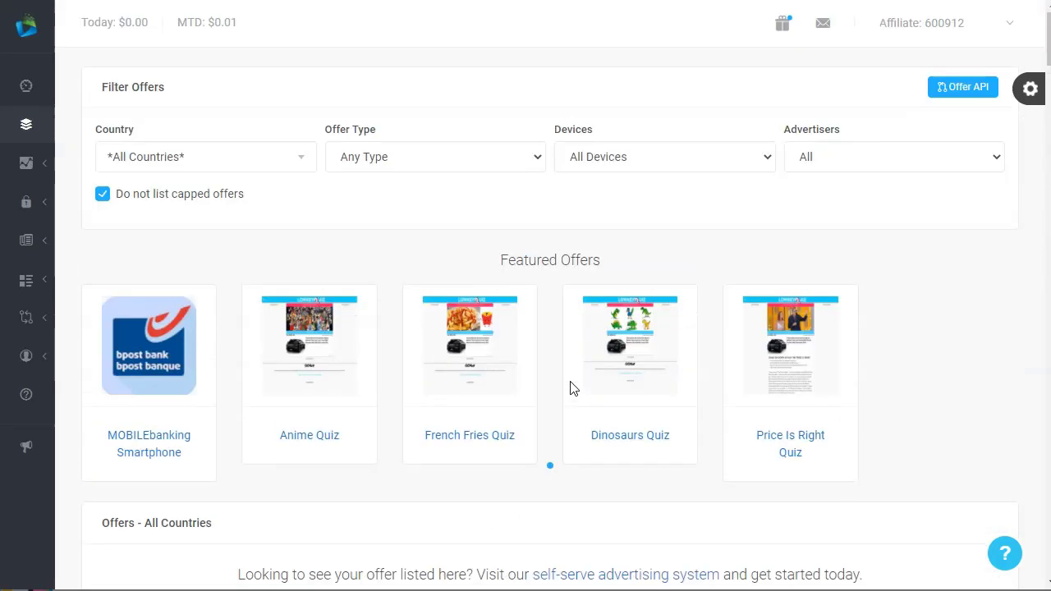
Expand the sidebar and look at the available content locker types
{"action": "mouse_move", "coordinate": [25, 96]}
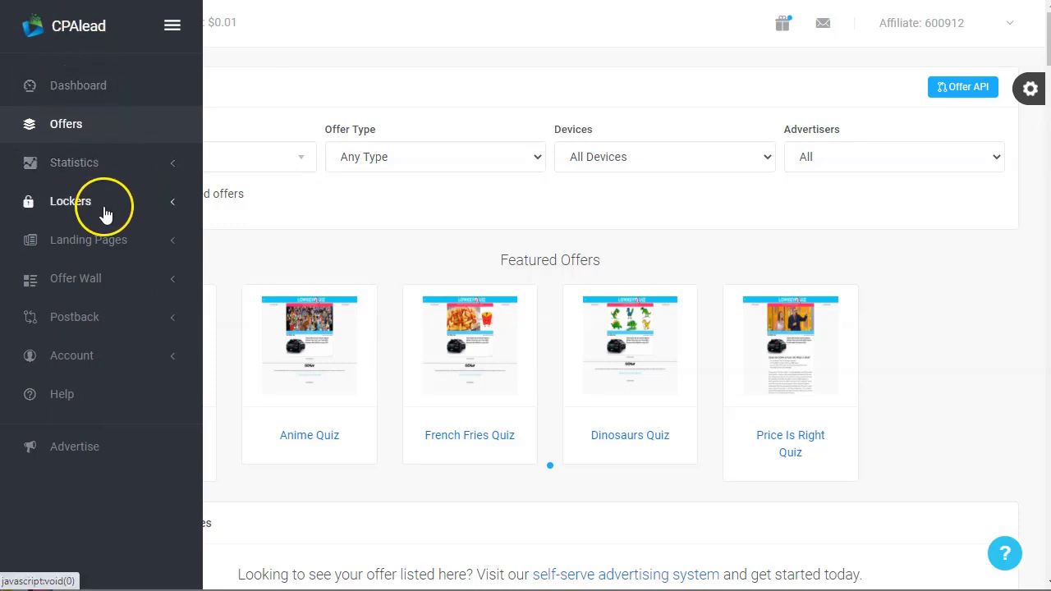
{"action": "left_click", "coordinate": [120, 206]}
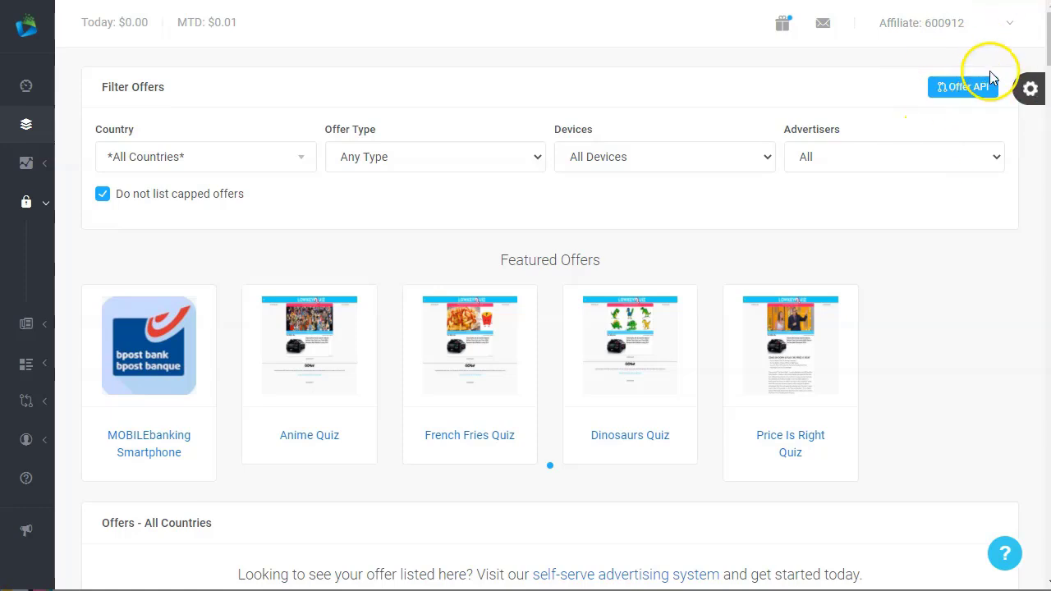
{"action": "mouse_move", "coordinate": [47, 254]}
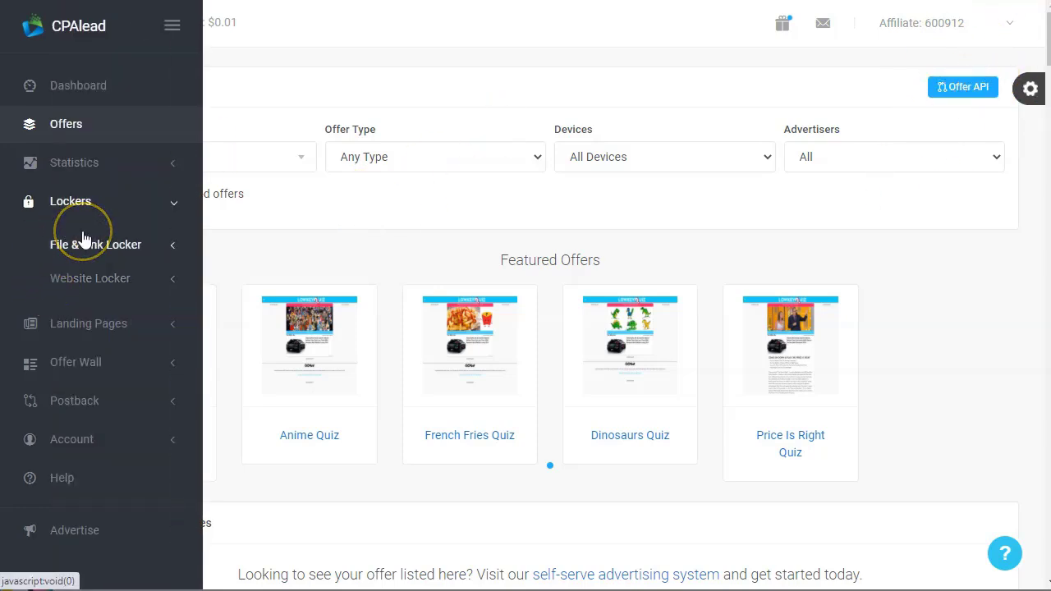
{"action": "scroll", "coordinate": [83, 236], "scroll_direction": "down", "scroll_amount": 1}
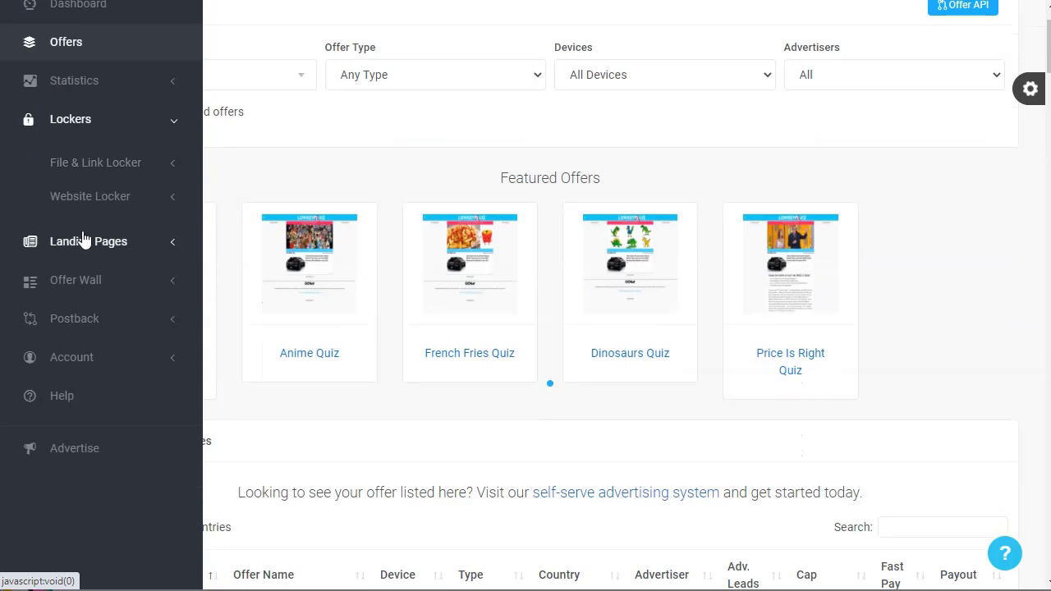
{"action": "scroll", "coordinate": [86, 189], "scroll_direction": "up", "scroll_amount": 1}
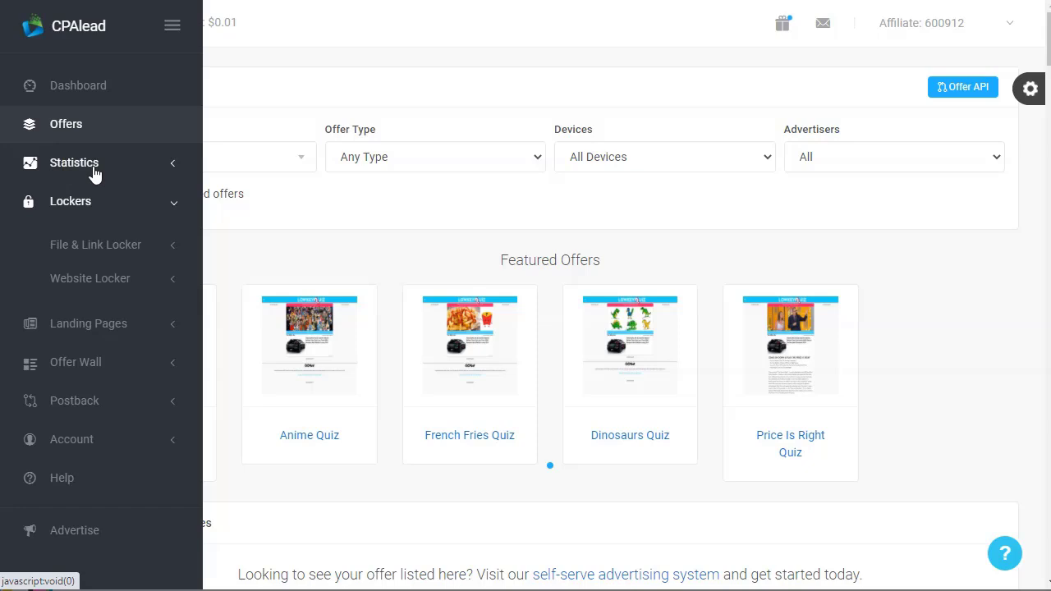
Expand the Landing Pages submenu and choose Browse Pre-Made Pages
{"action": "scroll", "coordinate": [95, 174], "scroll_direction": "down", "scroll_amount": 1}
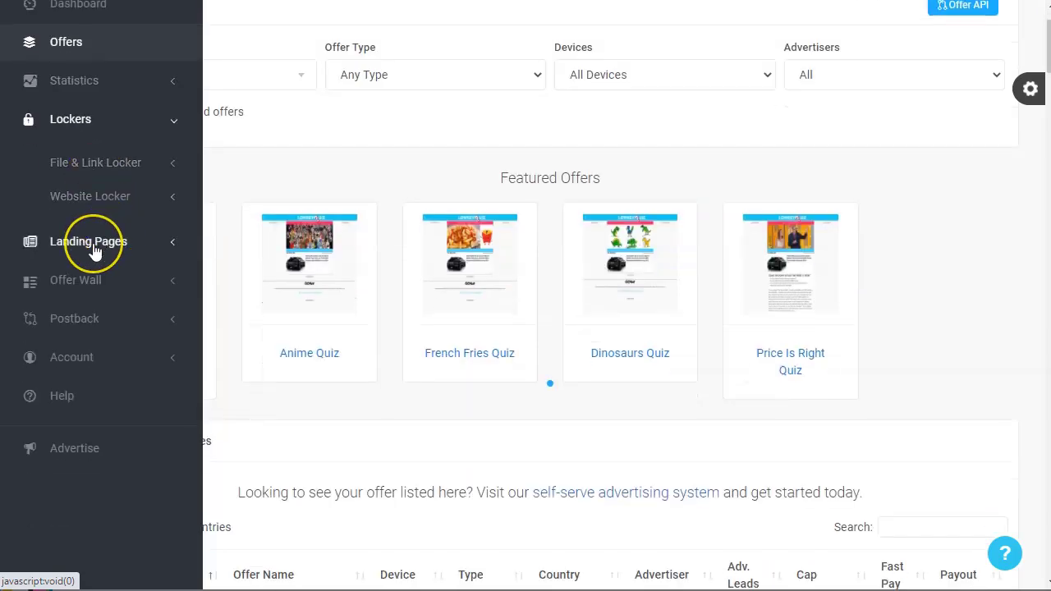
{"action": "left_click", "coordinate": [168, 245]}
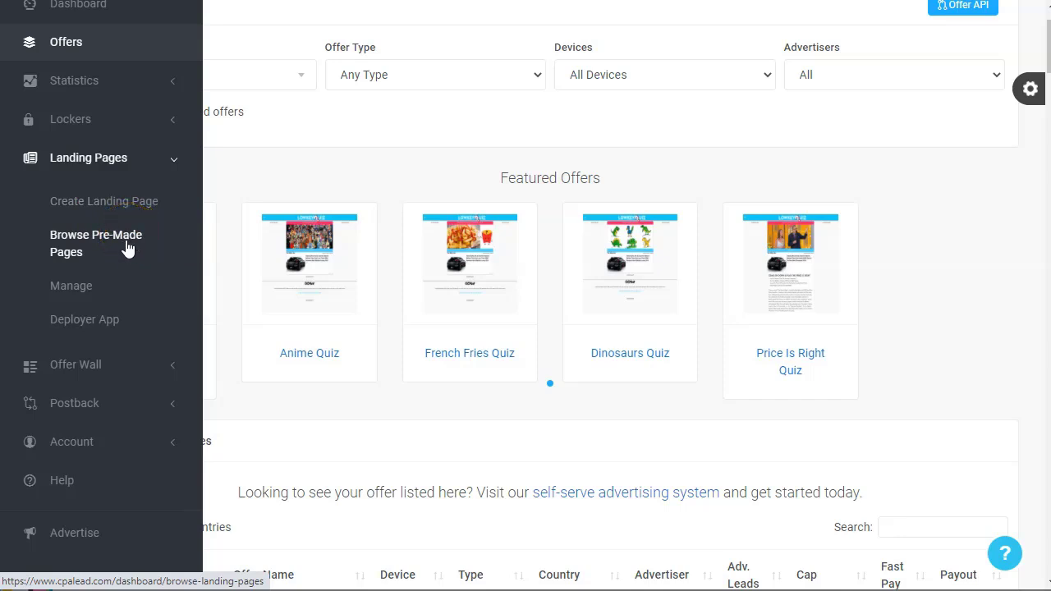
{"action": "left_click", "coordinate": [128, 248]}
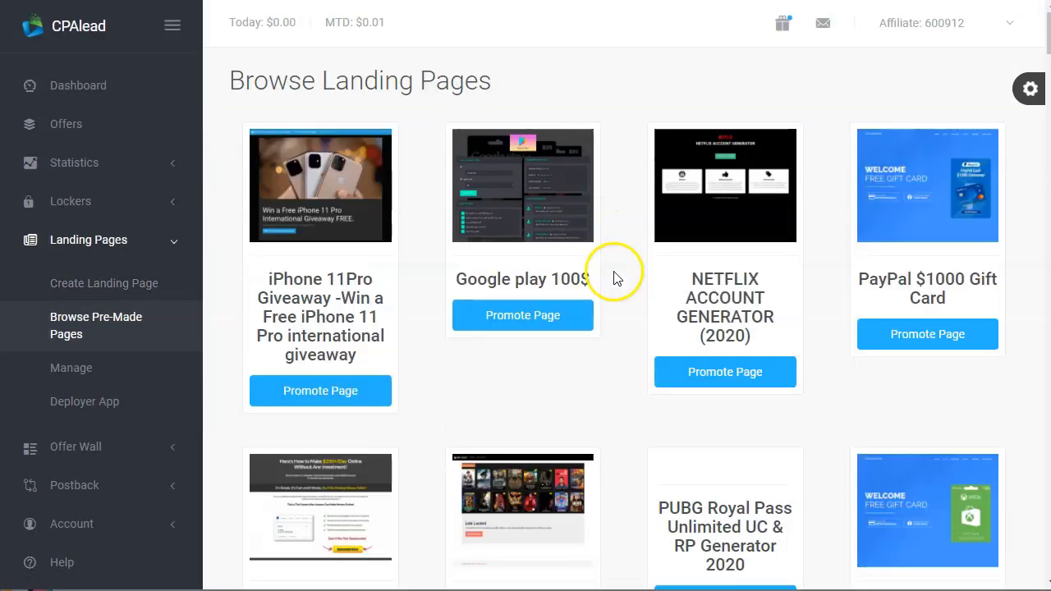
Collapse the sidebar, preview and close the Free HD movies page, then clone it via Promote Page
{"action": "left_click", "coordinate": [173, 26]}
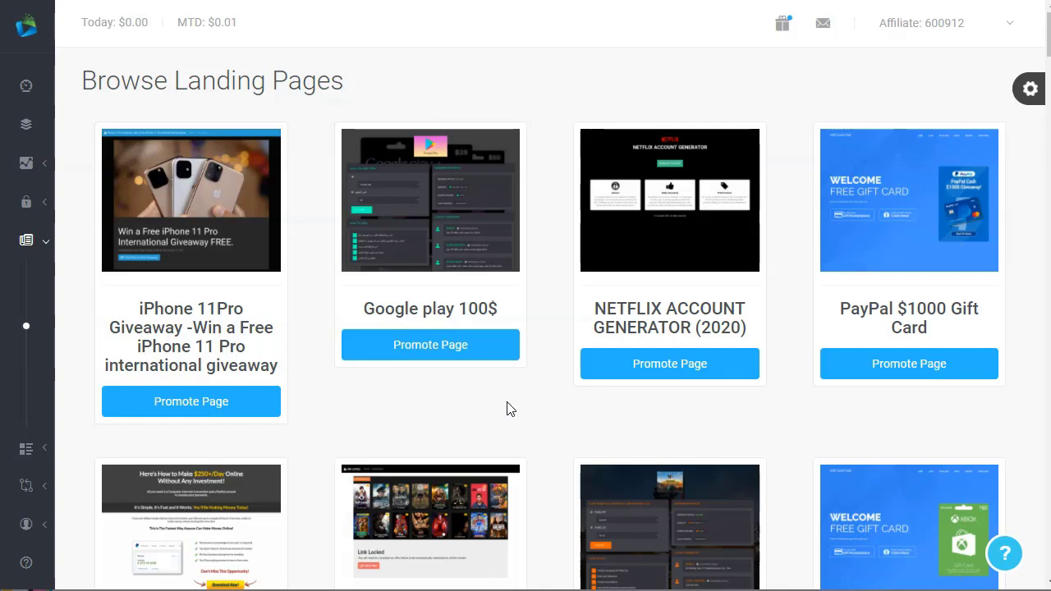
{"action": "scroll", "coordinate": [450, 297], "scroll_direction": "down", "scroll_amount": 2}
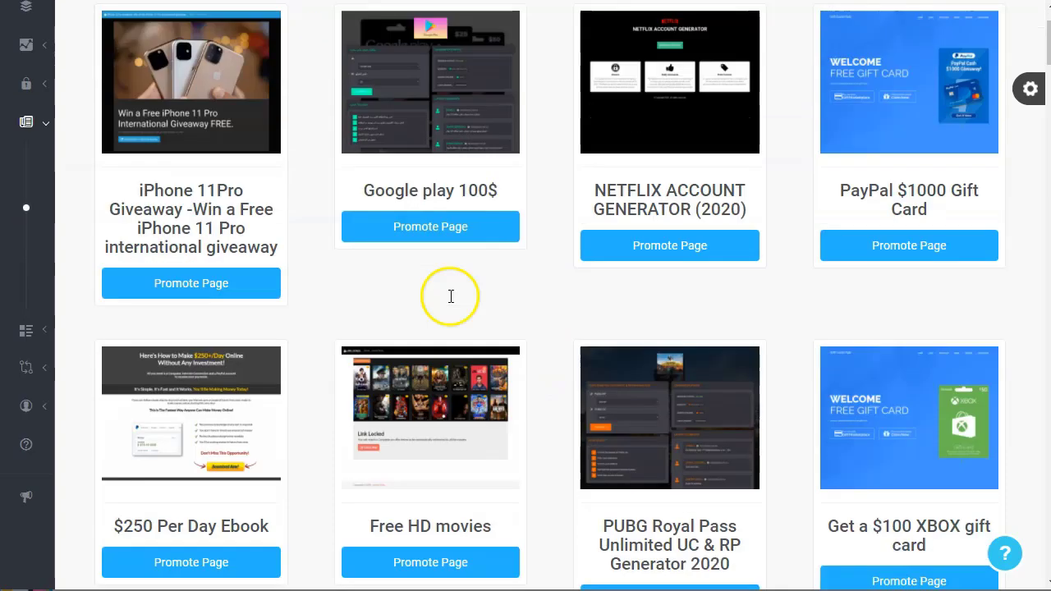
{"action": "scroll", "coordinate": [451, 296], "scroll_direction": "down", "scroll_amount": 2}
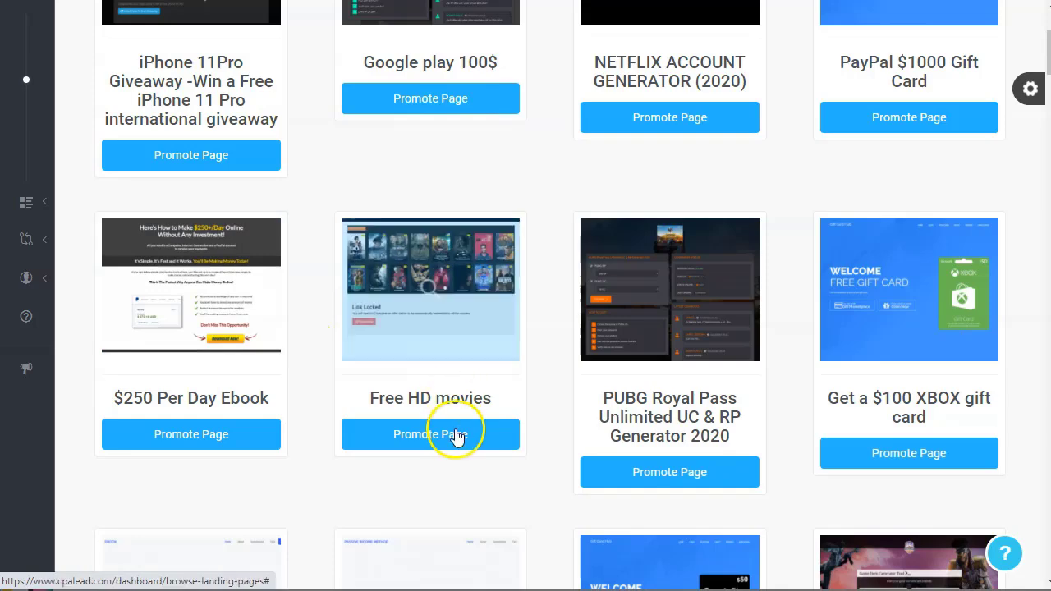
{"action": "left_click", "coordinate": [433, 291]}
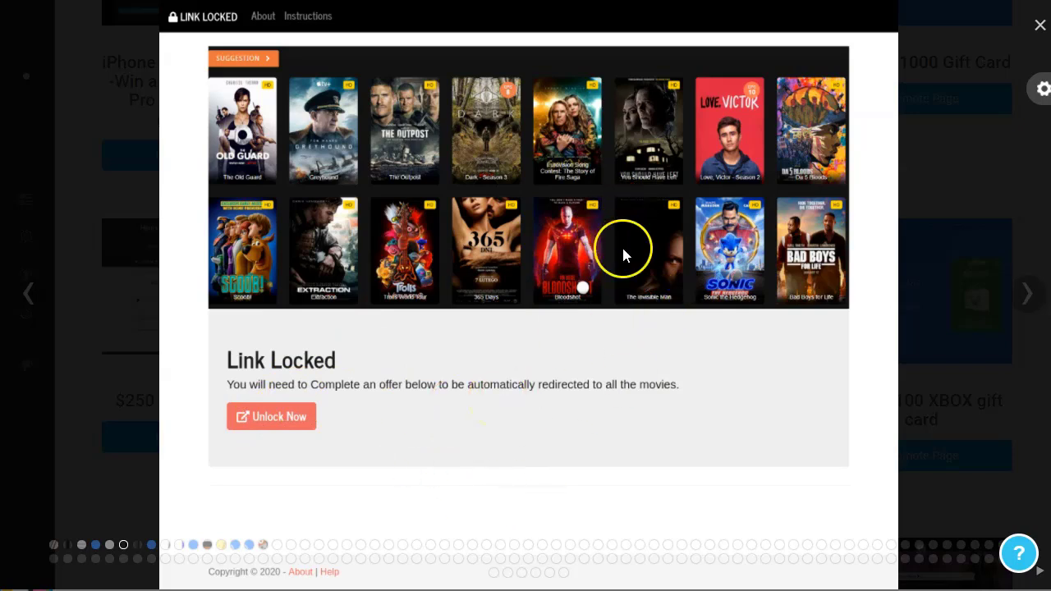
{"action": "left_click", "coordinate": [1039, 26]}
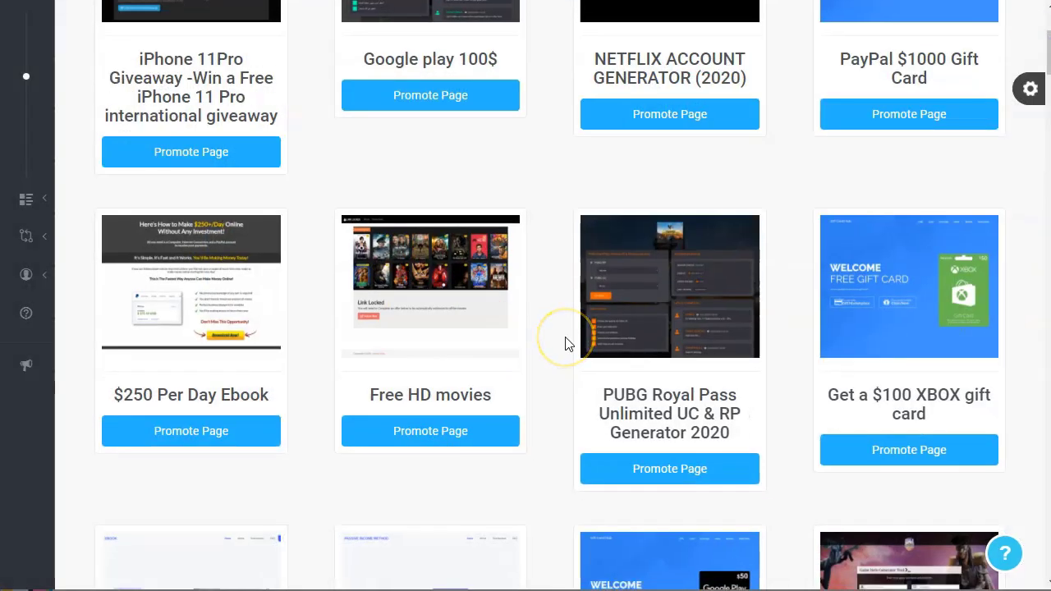
{"action": "scroll", "coordinate": [565, 343], "scroll_direction": "down", "scroll_amount": 1}
{"action": "left_click", "coordinate": [415, 353]}
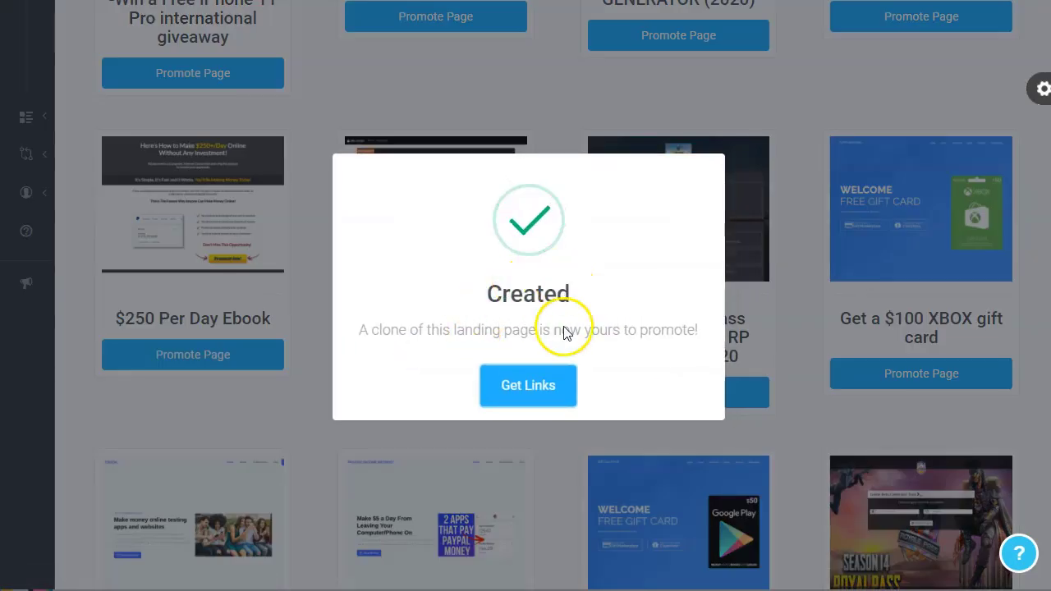
Get the Free HD movies page link lnkmeup.com/7eTG, copy it, and open it live
{"action": "left_click", "coordinate": [517, 387]}
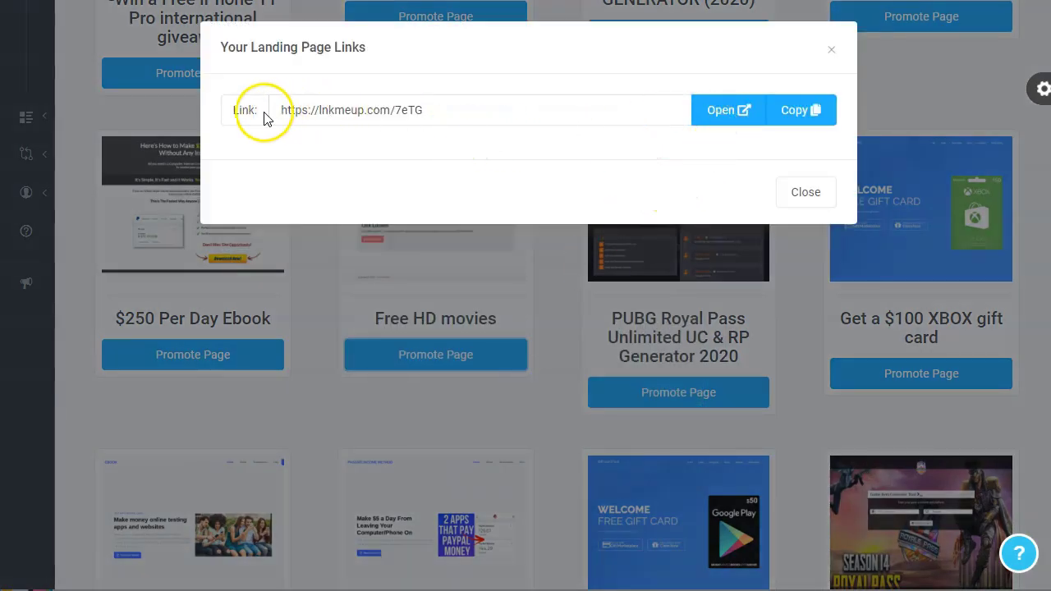
{"action": "left_click_drag", "start_coordinate": [277, 109], "coordinate": [454, 111]}
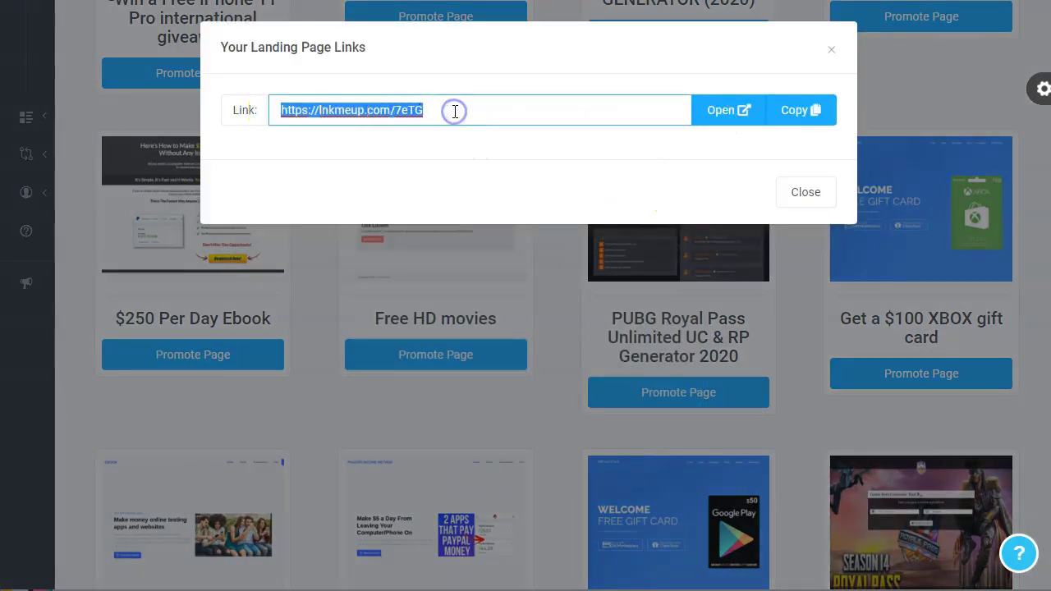
{"action": "left_click", "coordinate": [792, 115]}
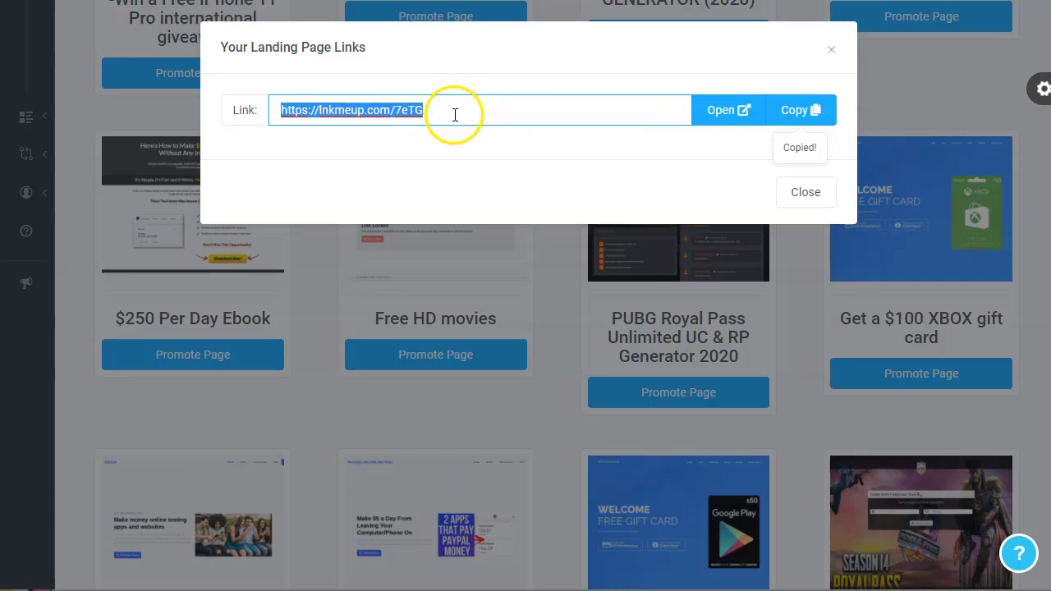
{"action": "left_click", "coordinate": [730, 110]}
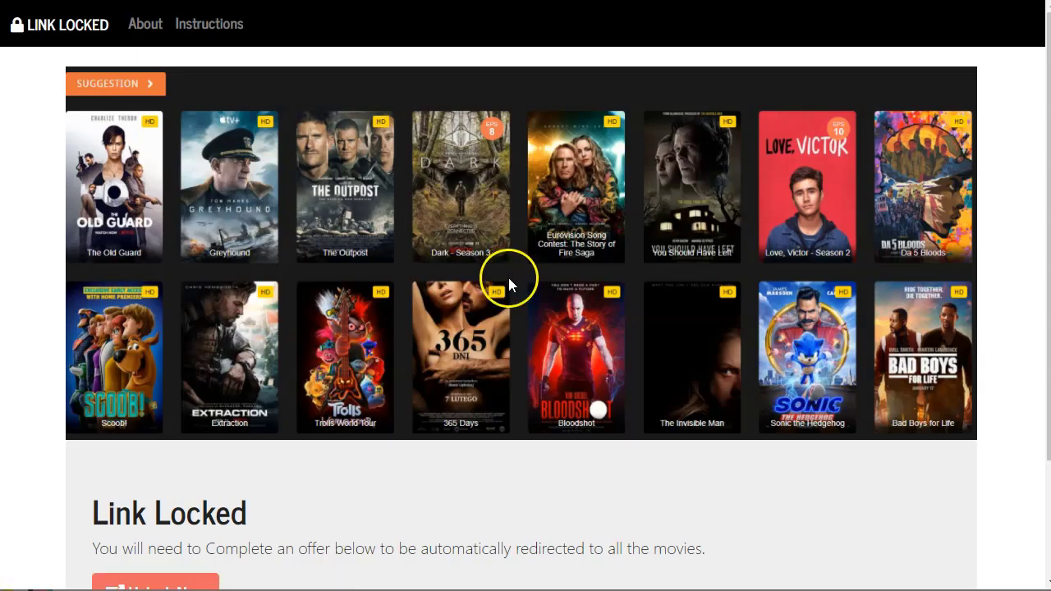
Scroll the live Link Locked movie page and try its Unlock Now prompt
{"action": "scroll", "coordinate": [424, 331], "scroll_direction": "down", "scroll_amount": 2}
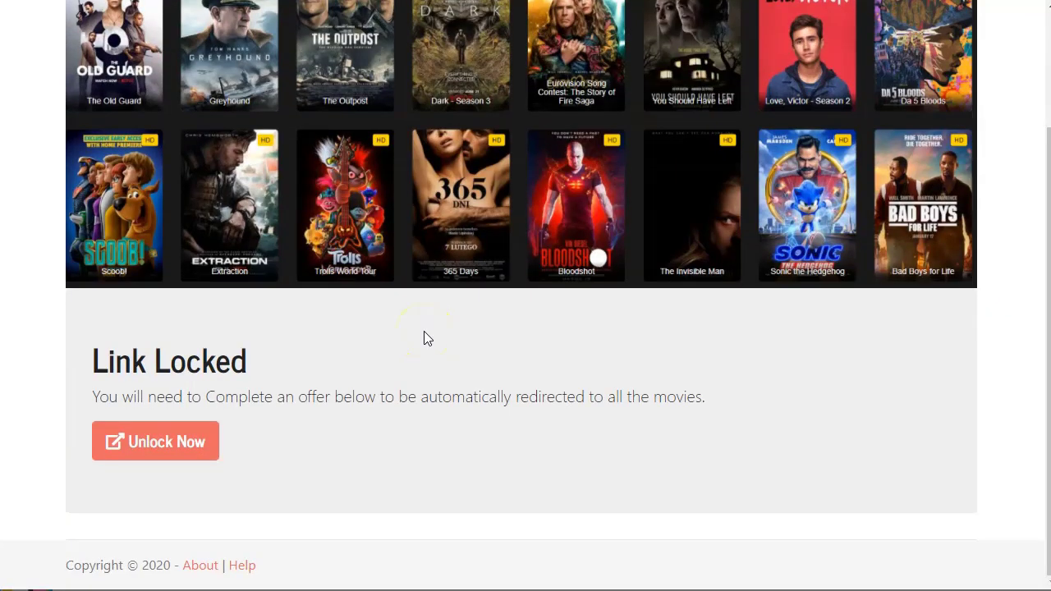
{"action": "scroll", "coordinate": [424, 338], "scroll_direction": "up", "scroll_amount": 2}
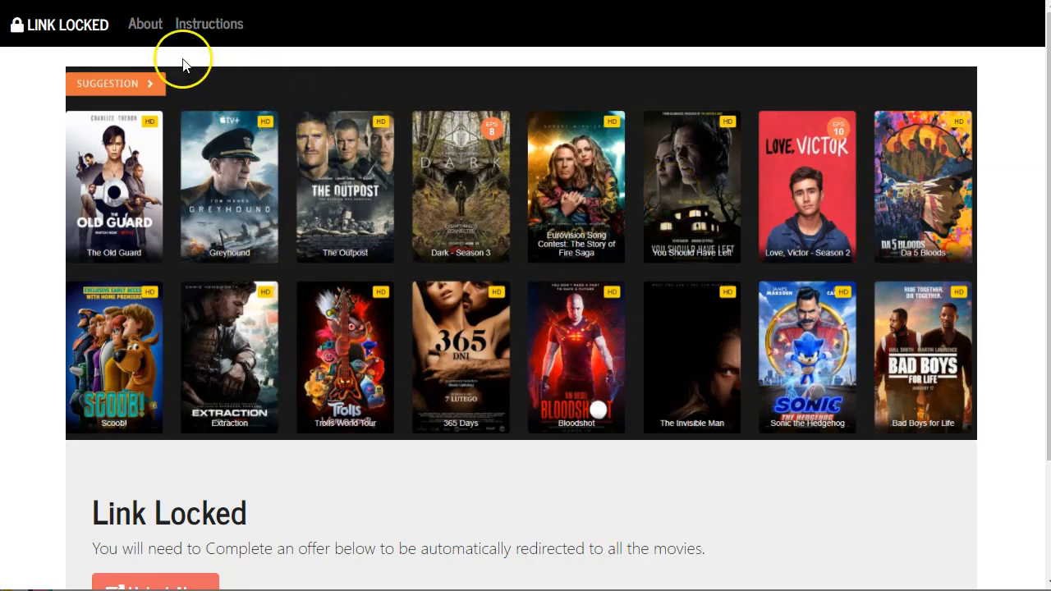
{"action": "scroll", "coordinate": [329, 344], "scroll_direction": "down", "scroll_amount": 2}
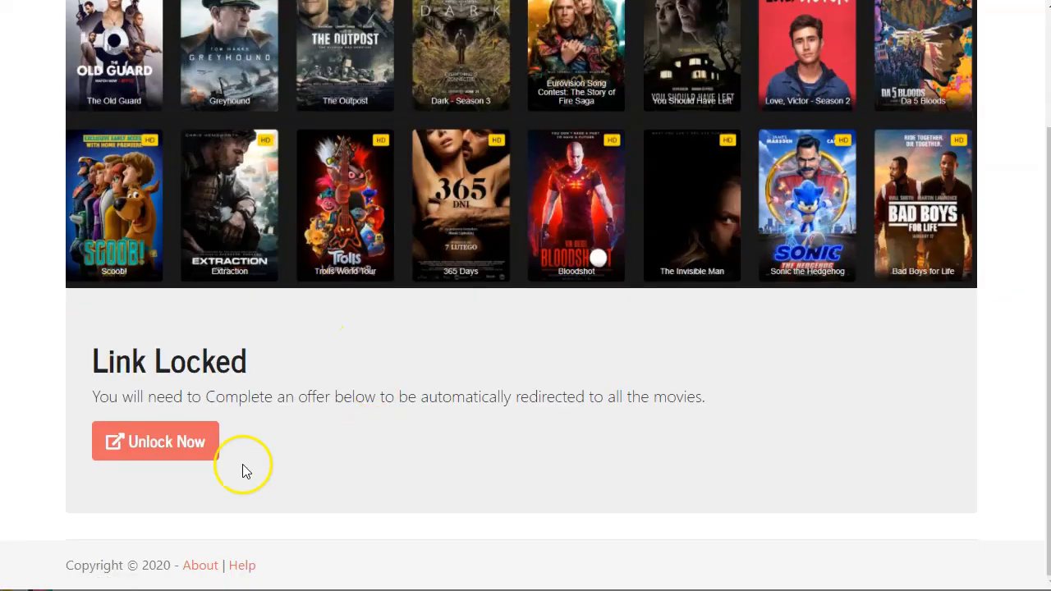
{"action": "left_click", "coordinate": [171, 442]}
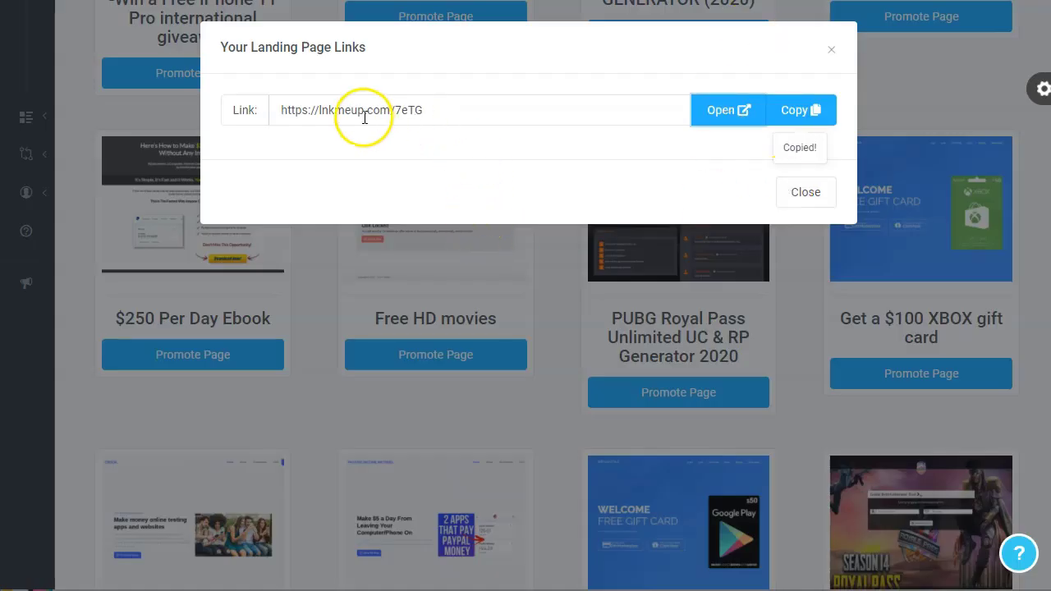
Select the lnkmeup.com/7eTG landing page link and close the links dialog
{"action": "triple_click", "coordinate": [430, 114]}
{"action": "left_click", "coordinate": [301, 112]}
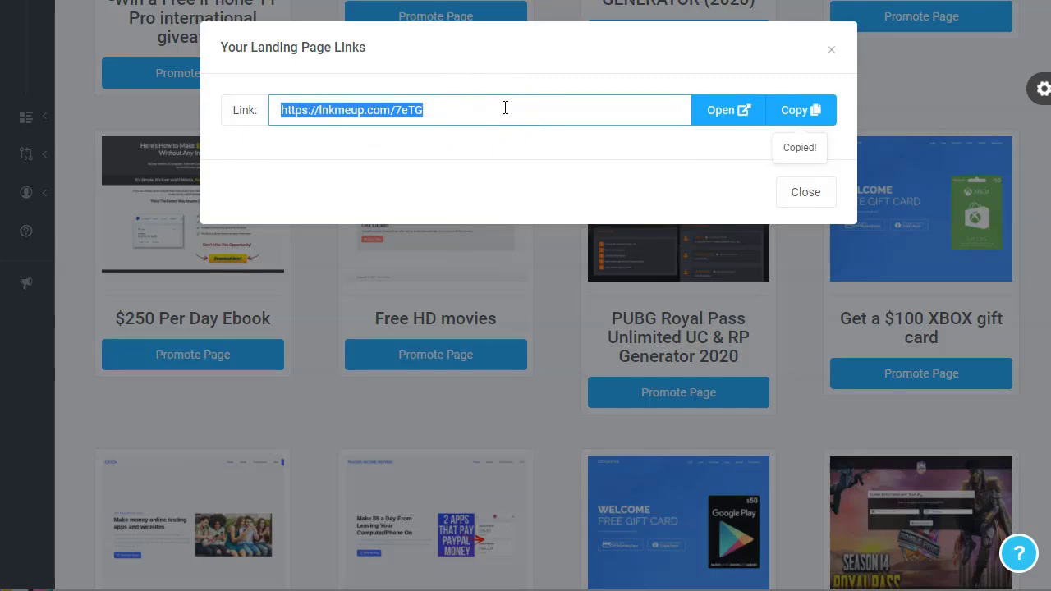
{"action": "left_click", "coordinate": [806, 194]}
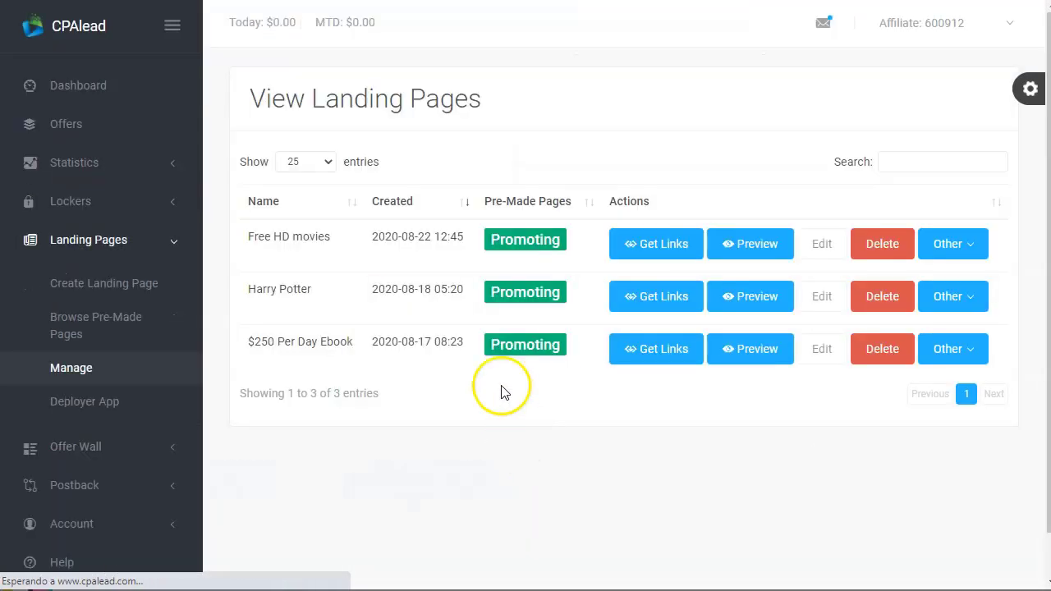
Return to the pre-made landing pages and scroll down to the Cat training eBook and GTA 5 Visa Mod cards
{"action": "left_click", "coordinate": [116, 318]}
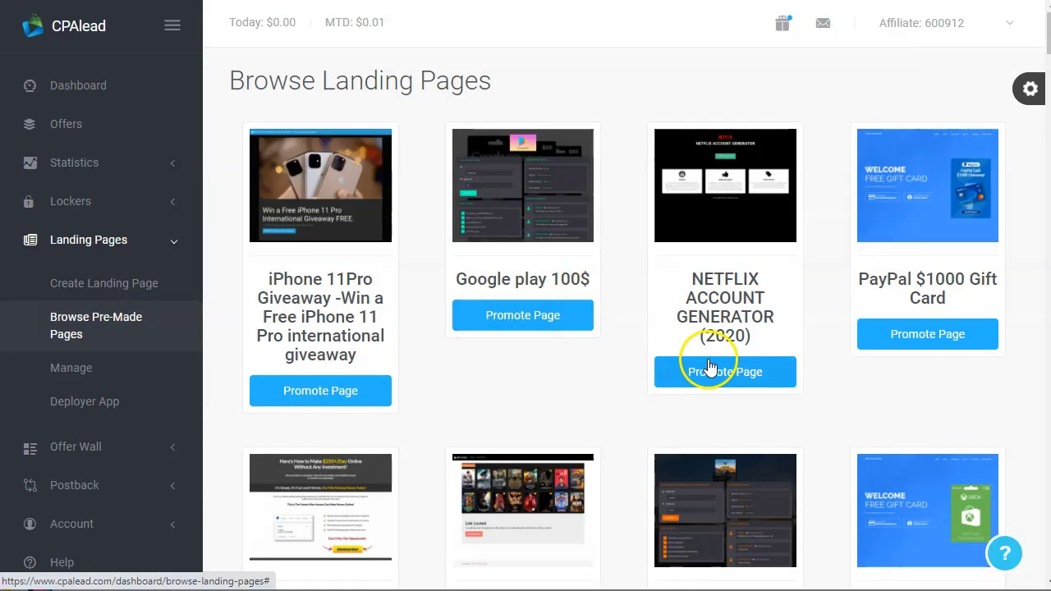
{"action": "scroll", "coordinate": [640, 364], "scroll_direction": "down", "scroll_amount": 2}
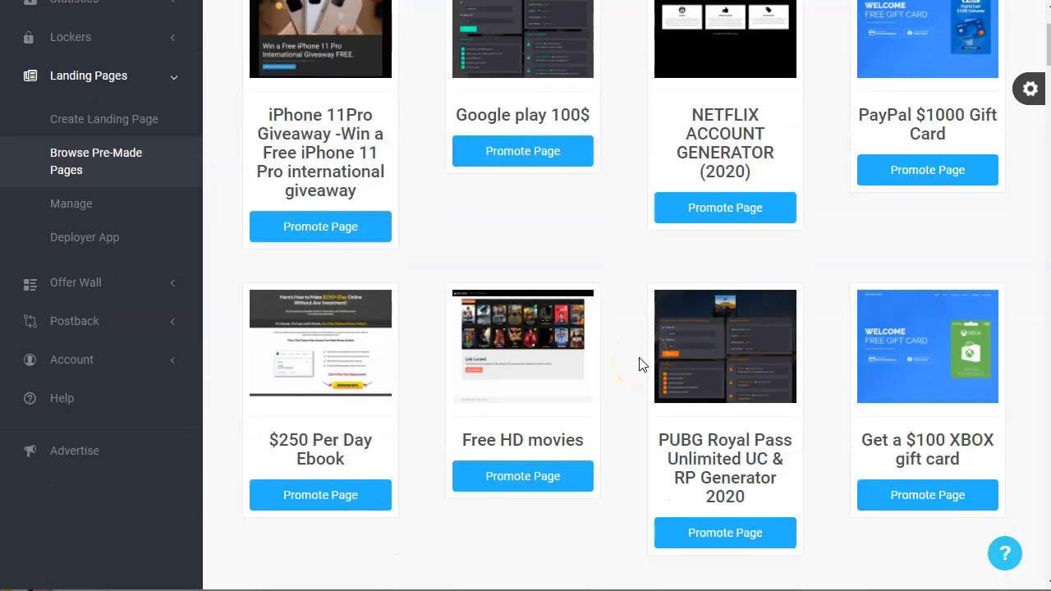
{"action": "scroll", "coordinate": [640, 364], "scroll_direction": "down", "scroll_amount": 2}
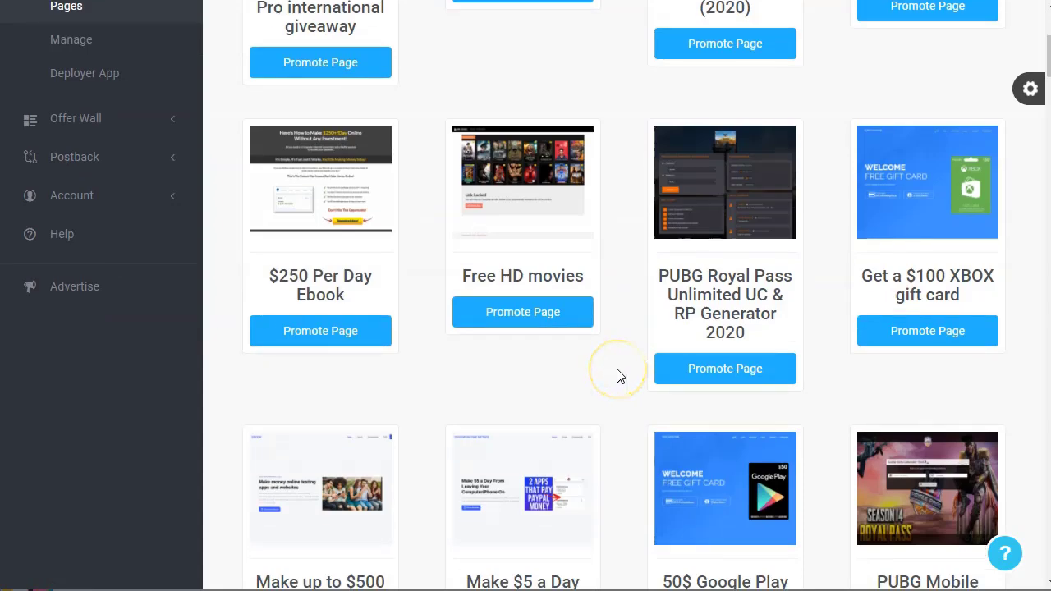
{"action": "scroll", "coordinate": [620, 376], "scroll_direction": "down", "scroll_amount": 2}
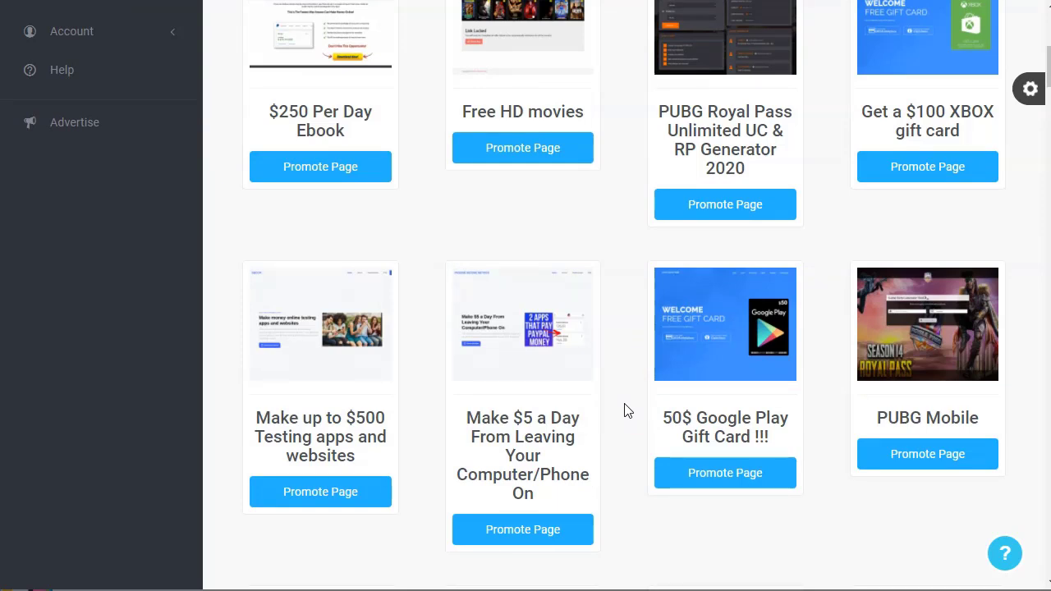
{"action": "scroll", "coordinate": [627, 411], "scroll_direction": "down", "scroll_amount": 1}
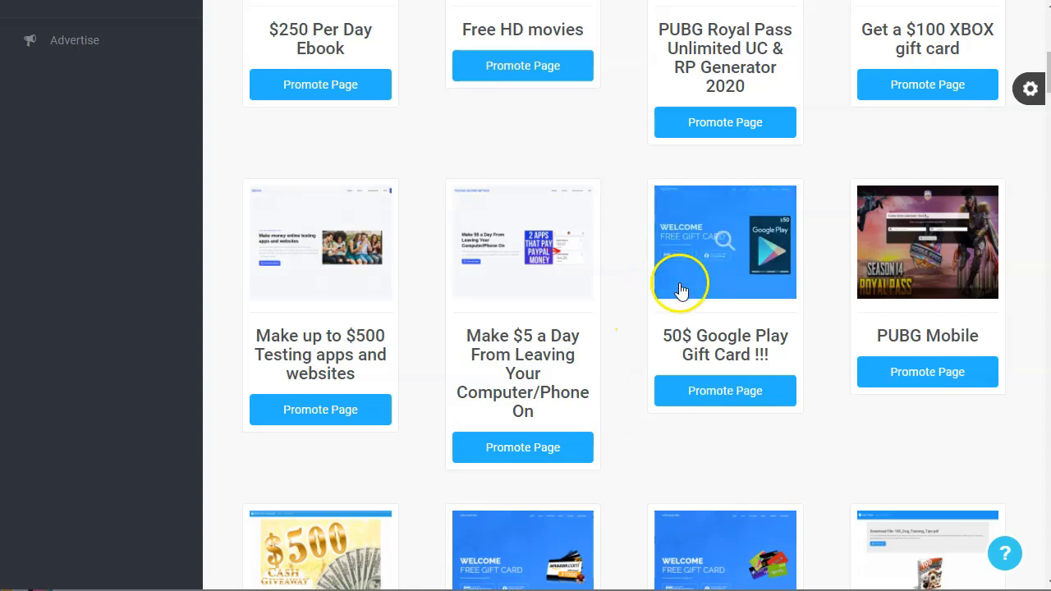
{"action": "scroll", "coordinate": [641, 451], "scroll_direction": "down", "scroll_amount": 3}
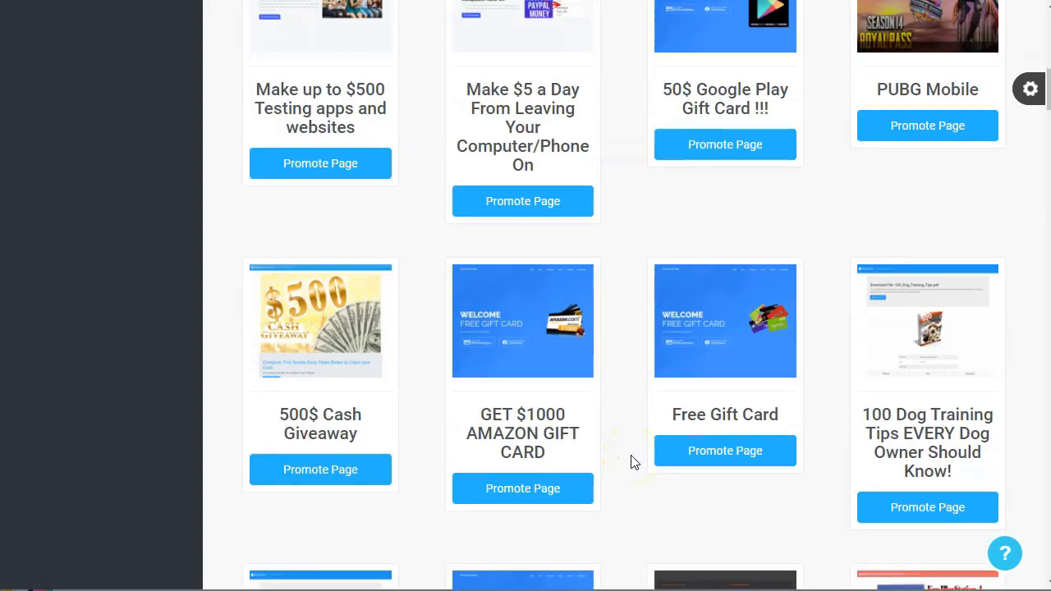
{"action": "scroll", "coordinate": [632, 462], "scroll_direction": "down", "scroll_amount": 8}
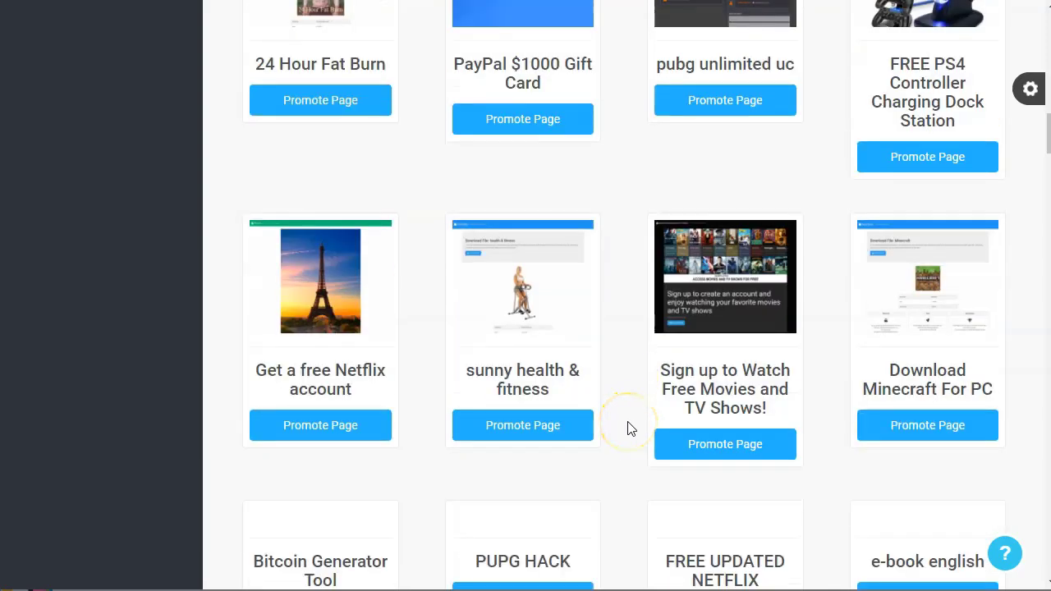
{"action": "scroll", "coordinate": [624, 425], "scroll_direction": "down", "scroll_amount": 1}
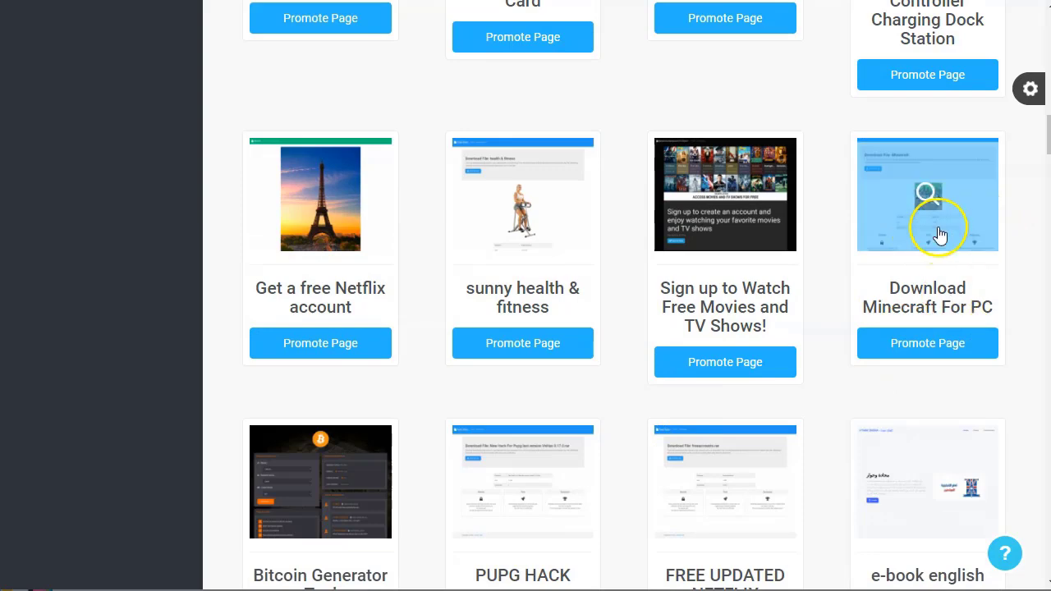
{"action": "scroll", "coordinate": [939, 234], "scroll_direction": "down", "scroll_amount": 1}
{"action": "scroll", "coordinate": [914, 305], "scroll_direction": "down", "scroll_amount": 3}
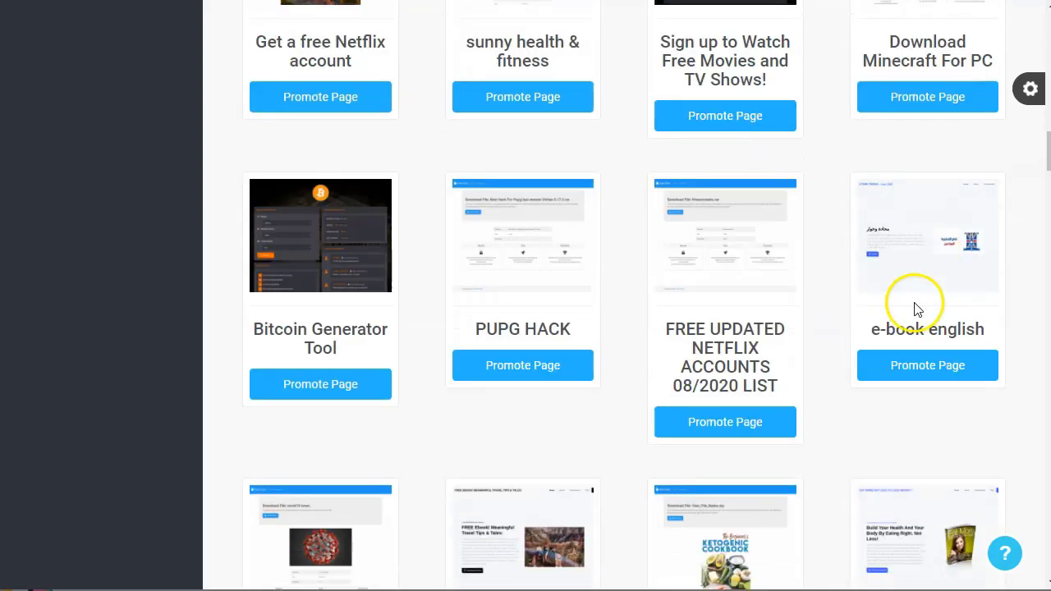
{"action": "scroll", "coordinate": [694, 276], "scroll_direction": "down", "scroll_amount": 3}
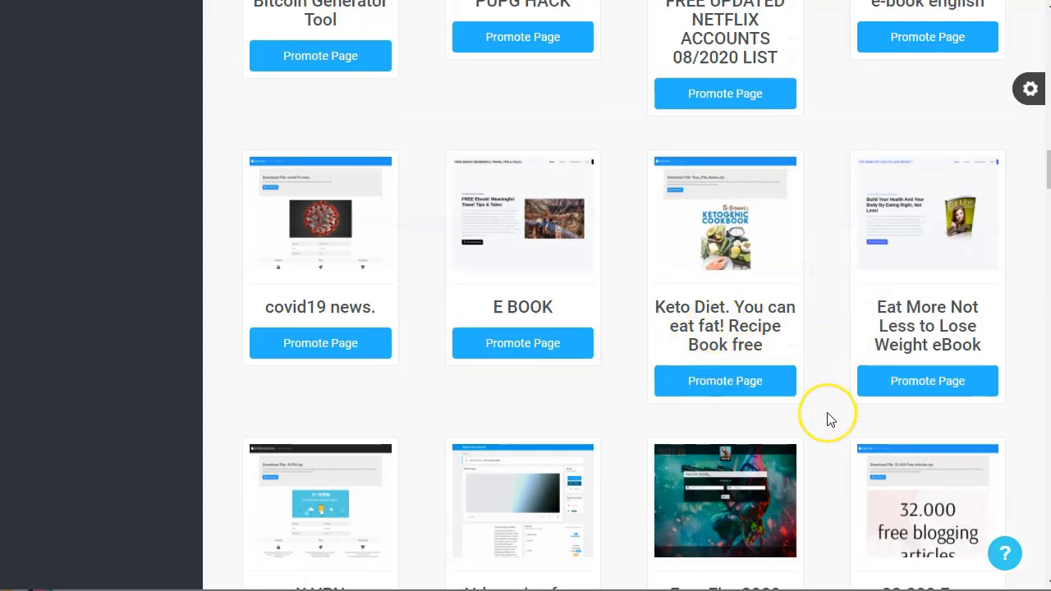
{"action": "scroll", "coordinate": [827, 417], "scroll_direction": "down", "scroll_amount": 3}
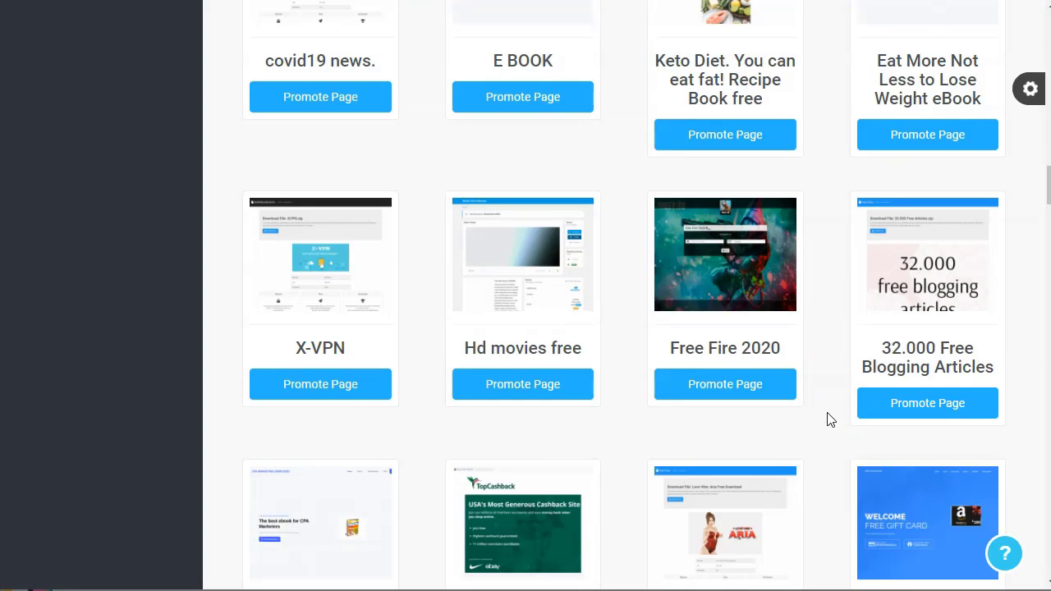
{"action": "scroll", "coordinate": [827, 418], "scroll_direction": "down", "scroll_amount": 2}
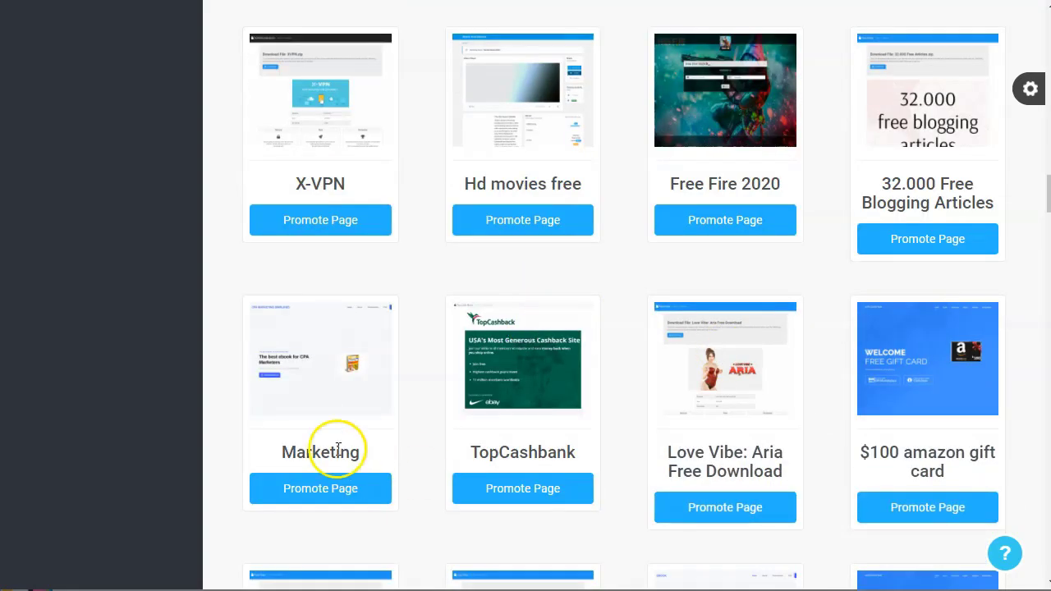
{"action": "scroll", "coordinate": [524, 406], "scroll_direction": "down", "scroll_amount": 1}
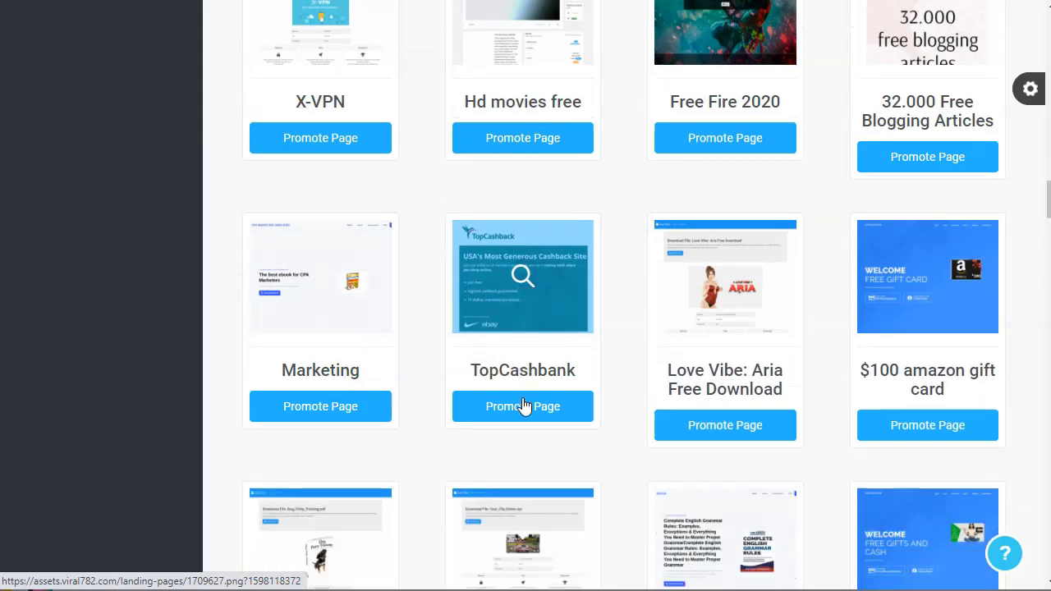
{"action": "scroll", "coordinate": [689, 378], "scroll_direction": "down", "scroll_amount": 3}
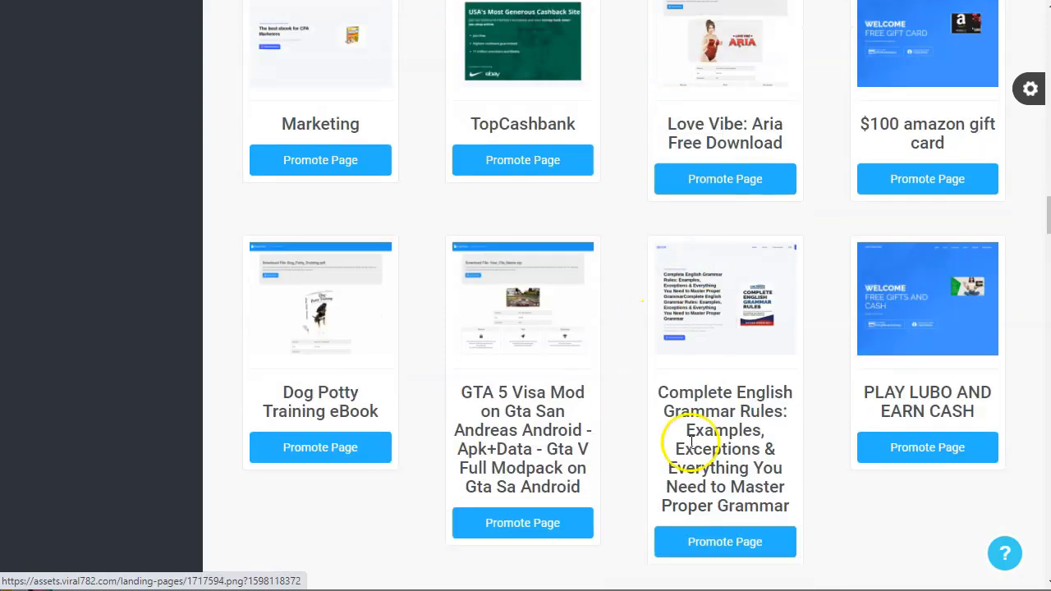
{"action": "scroll", "coordinate": [434, 418], "scroll_direction": "down", "scroll_amount": 6}
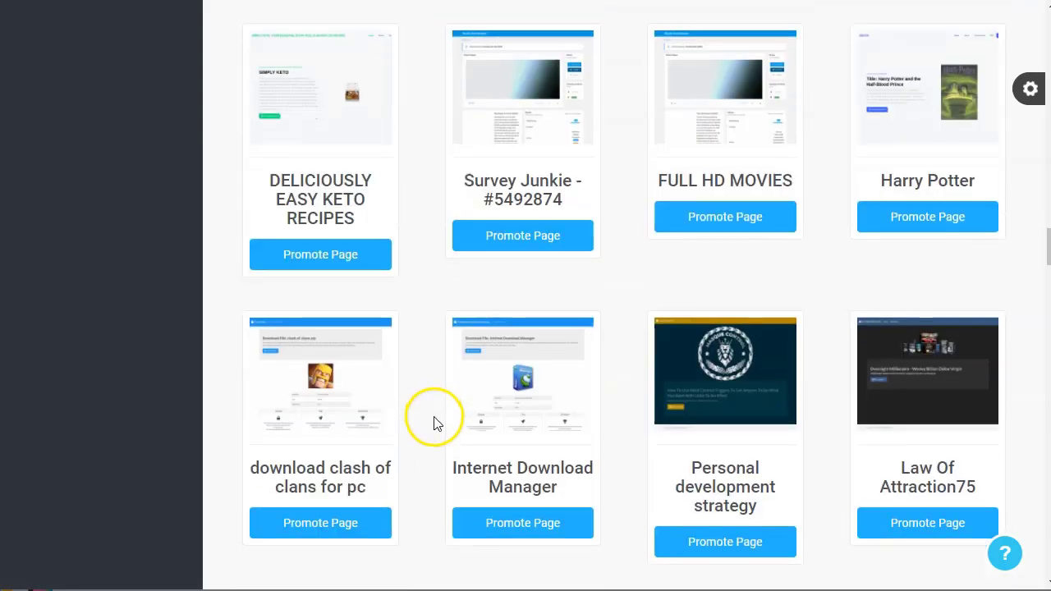
{"action": "scroll", "coordinate": [432, 420], "scroll_direction": "down", "scroll_amount": 4}
{"action": "scroll", "coordinate": [434, 459], "scroll_direction": "down", "scroll_amount": 2}
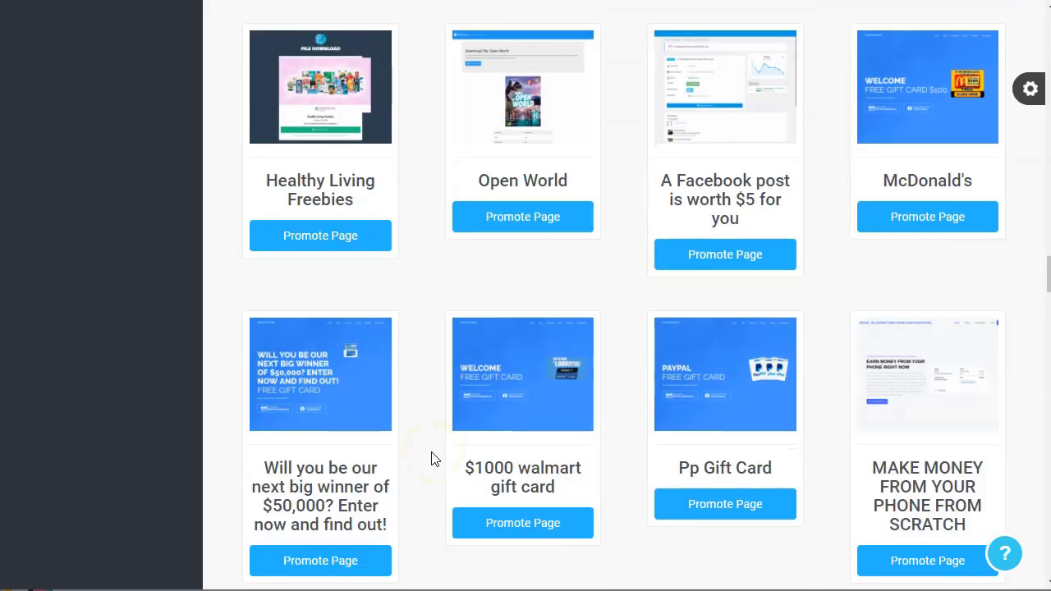
{"action": "scroll", "coordinate": [434, 458], "scroll_direction": "down", "scroll_amount": 1}
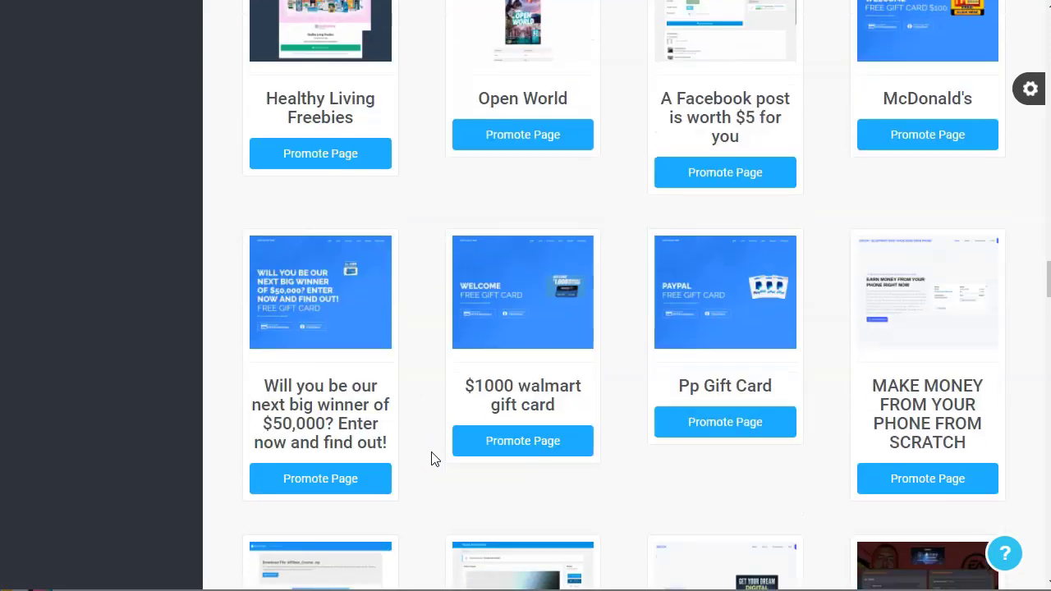
{"action": "scroll", "coordinate": [435, 459], "scroll_direction": "down", "scroll_amount": 4}
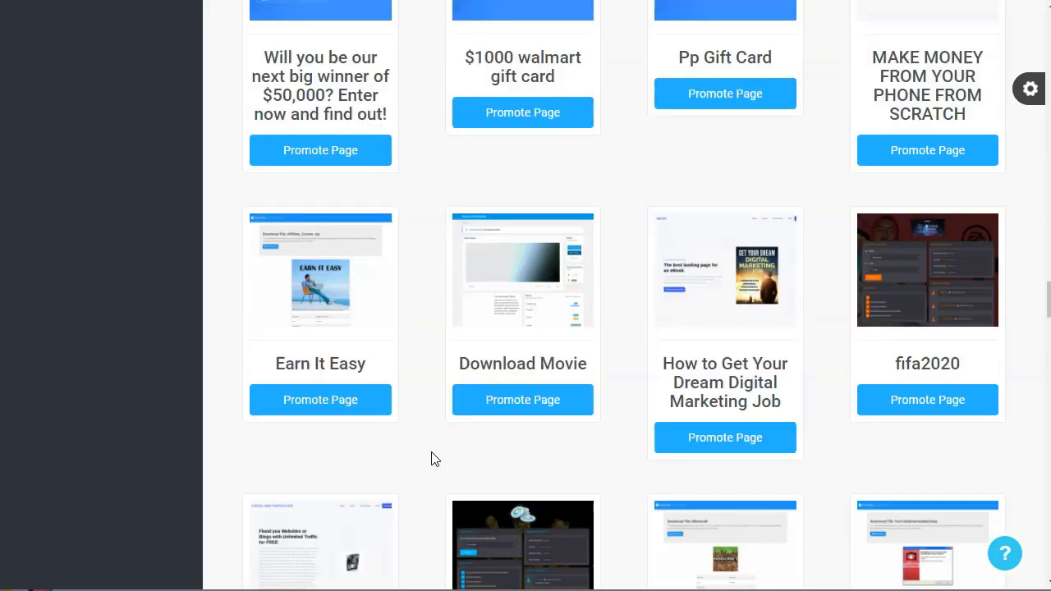
{"action": "scroll", "coordinate": [432, 453], "scroll_direction": "down", "scroll_amount": 6}
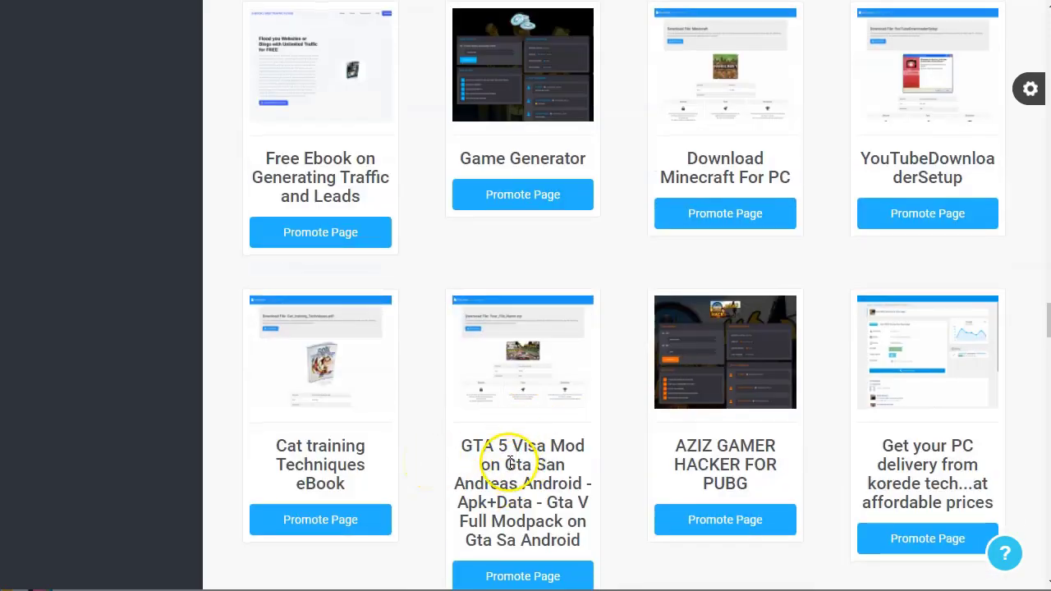
{"action": "left_click", "coordinate": [522, 361]}
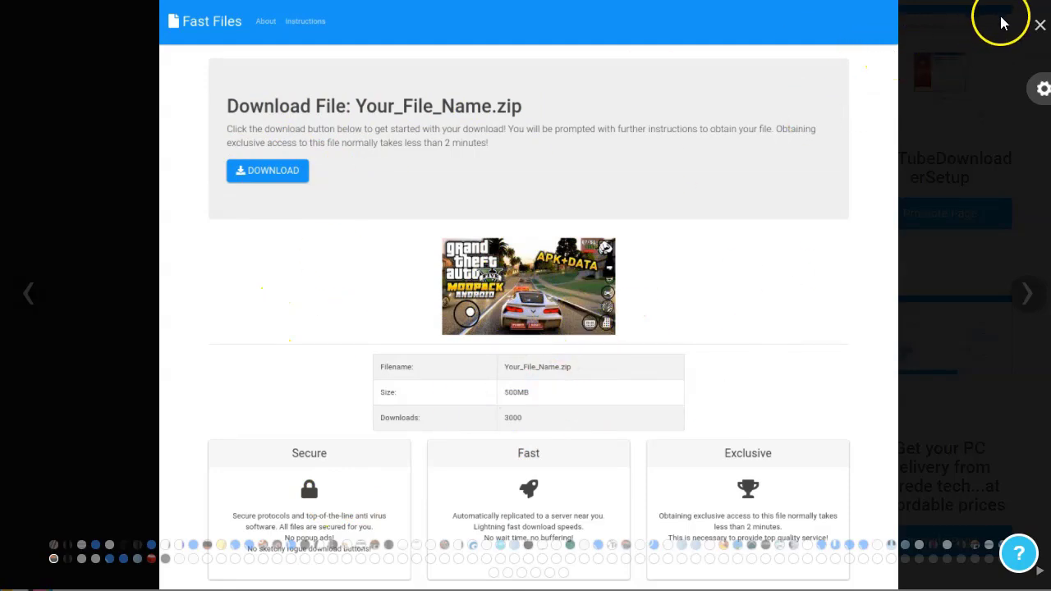
{"action": "left_click", "coordinate": [1039, 24]}
Scroll further down the landing page grid, then back up to the iPhone 11Pro Giveaway cards
{"action": "scroll", "coordinate": [567, 321], "scroll_direction": "down", "scroll_amount": 1}
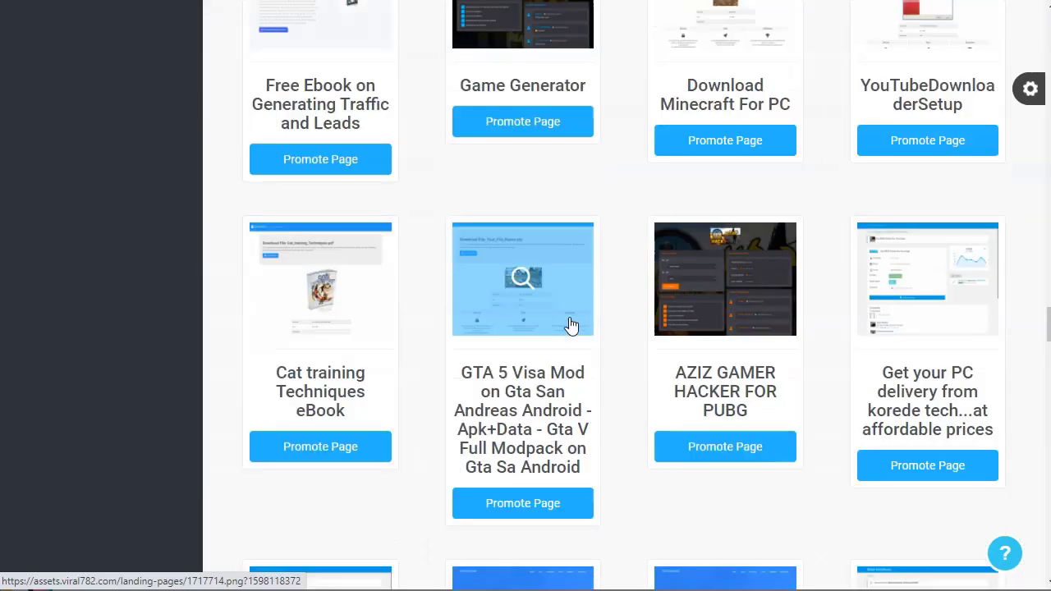
{"action": "scroll", "coordinate": [570, 326], "scroll_direction": "down", "scroll_amount": 3}
{"action": "scroll", "coordinate": [573, 321], "scroll_direction": "down", "scroll_amount": 4}
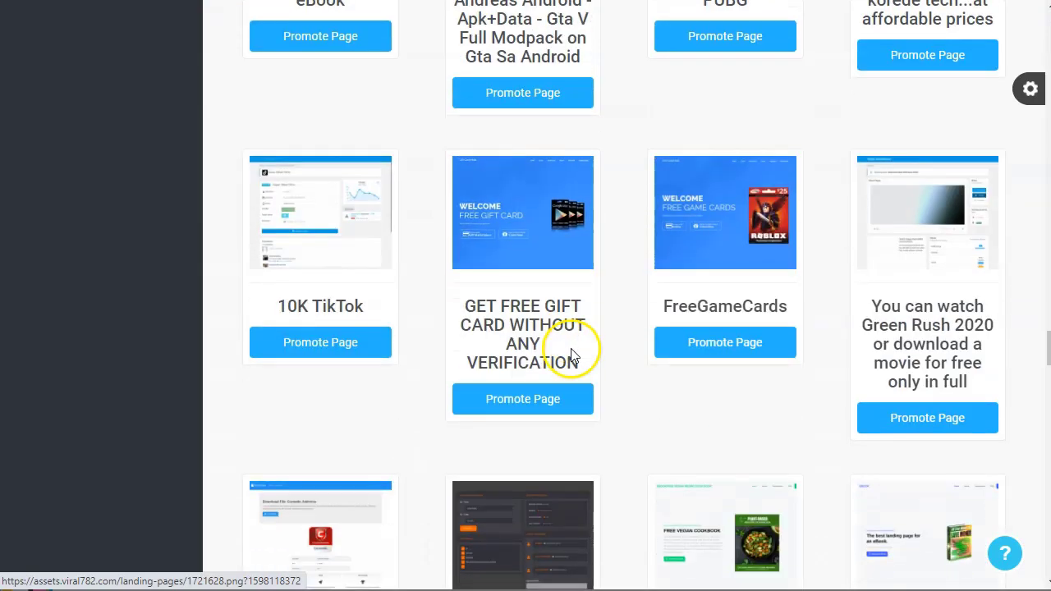
{"action": "scroll", "coordinate": [559, 345], "scroll_direction": "up", "scroll_amount": 1}
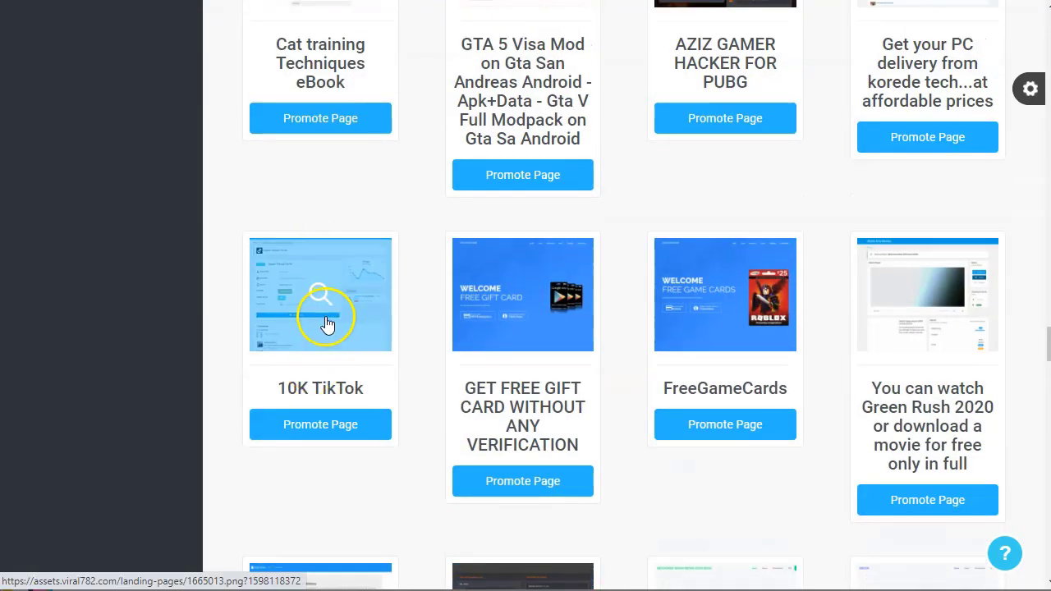
{"action": "scroll", "coordinate": [328, 323], "scroll_direction": "down", "scroll_amount": 2}
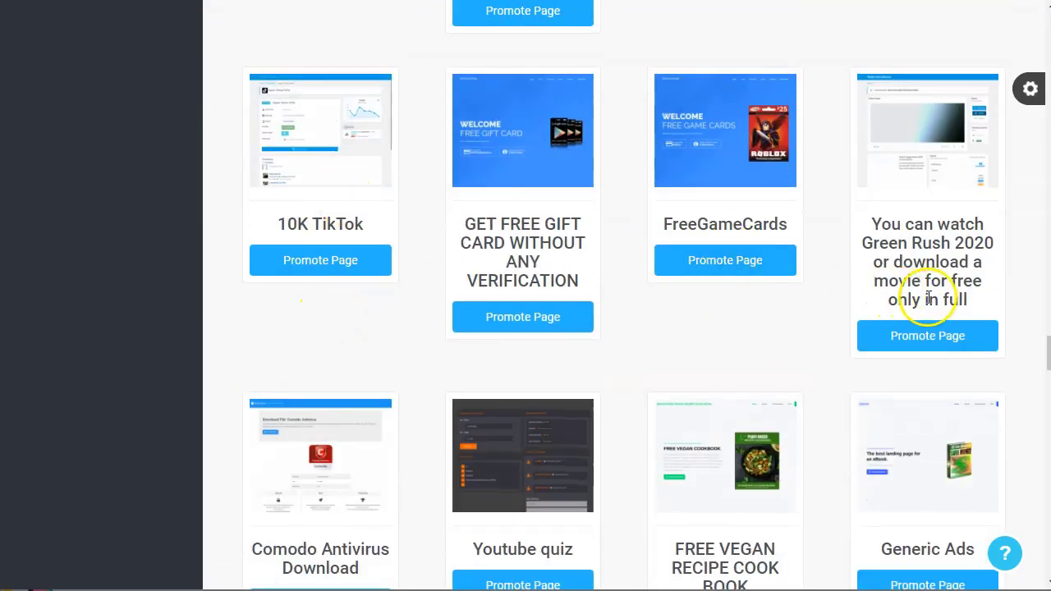
{"action": "scroll", "coordinate": [927, 205], "scroll_direction": "down", "scroll_amount": 1}
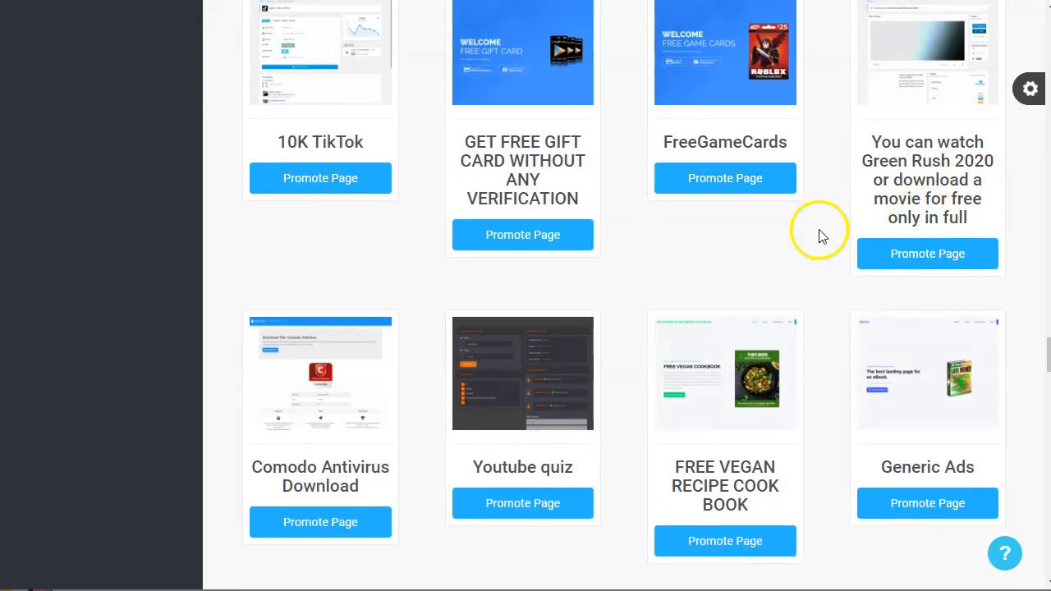
{"action": "scroll", "coordinate": [821, 247], "scroll_direction": "down", "scroll_amount": 2}
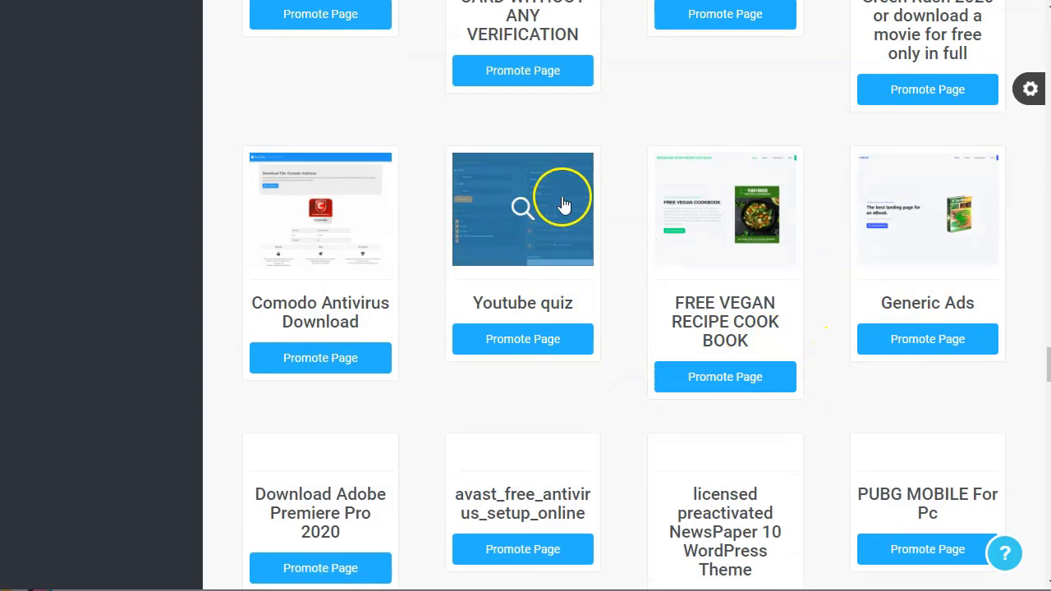
{"action": "scroll", "coordinate": [644, 415], "scroll_direction": "down", "scroll_amount": 2}
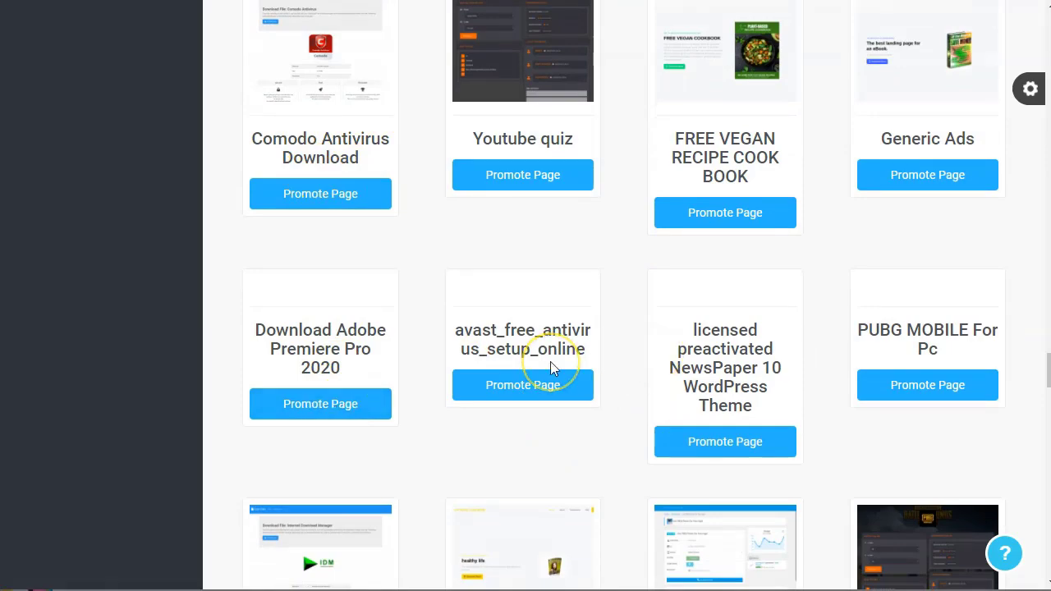
{"action": "scroll", "coordinate": [550, 365], "scroll_direction": "down", "scroll_amount": 4}
{"action": "scroll", "coordinate": [550, 369], "scroll_direction": "up", "scroll_amount": 15}
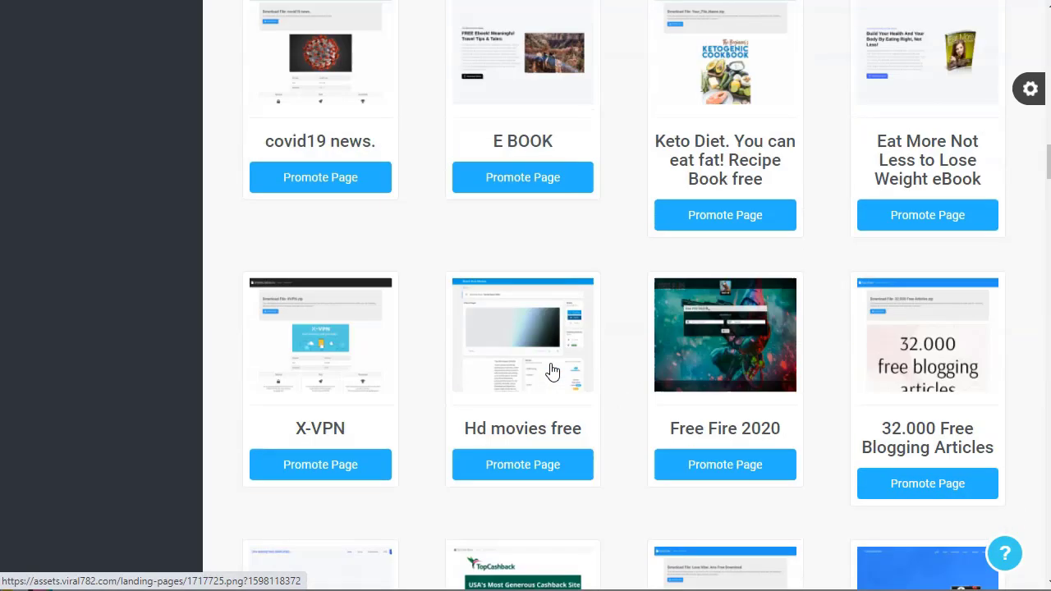
{"action": "scroll", "coordinate": [551, 370], "scroll_direction": "up", "scroll_amount": 10}
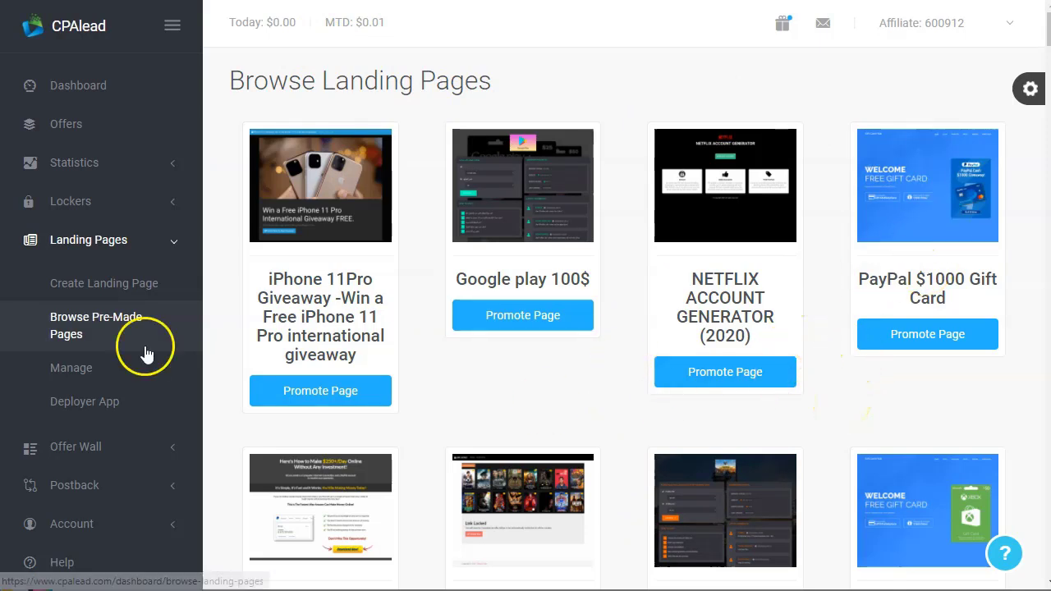
{"action": "scroll", "coordinate": [117, 376], "scroll_direction": "down", "scroll_amount": 1}
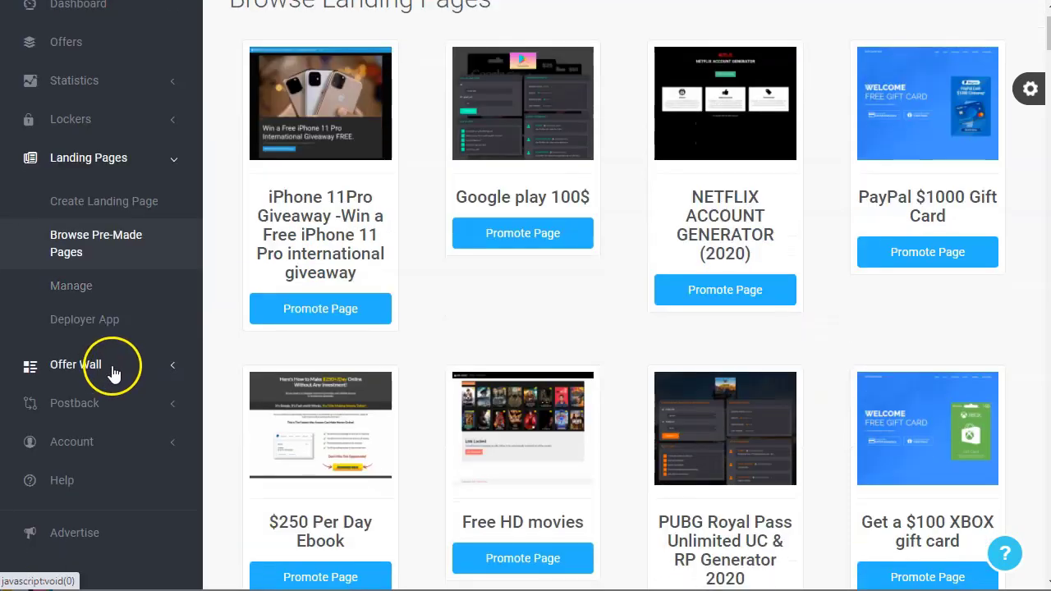
Go to Create Offer Wall under the Offer Wall sidebar section
{"action": "left_click", "coordinate": [112, 367]}
{"action": "left_click", "coordinate": [94, 241]}
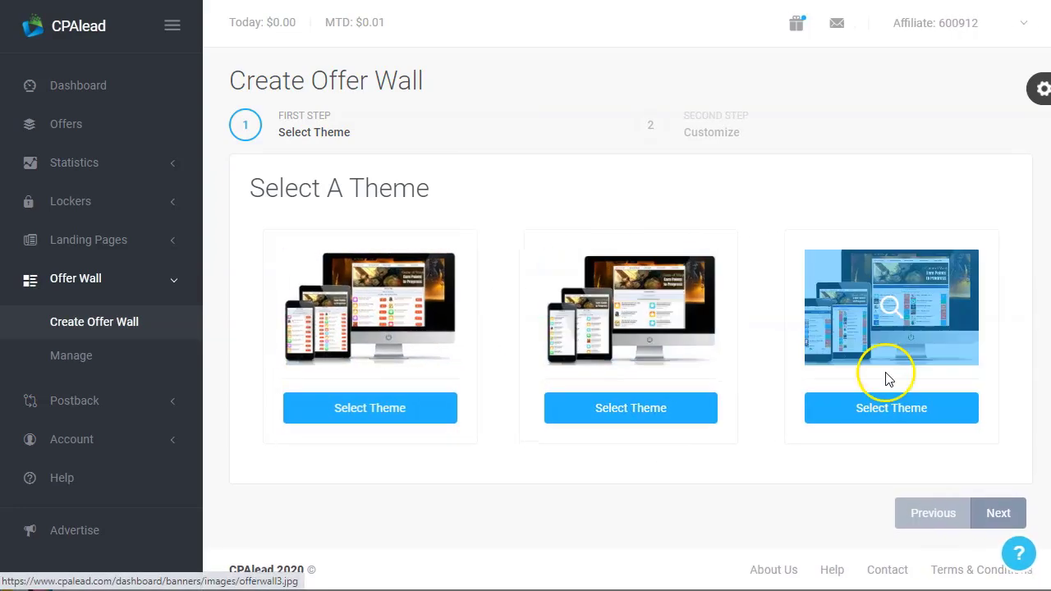
Choose the third offer wall theme
{"action": "left_click", "coordinate": [885, 412]}
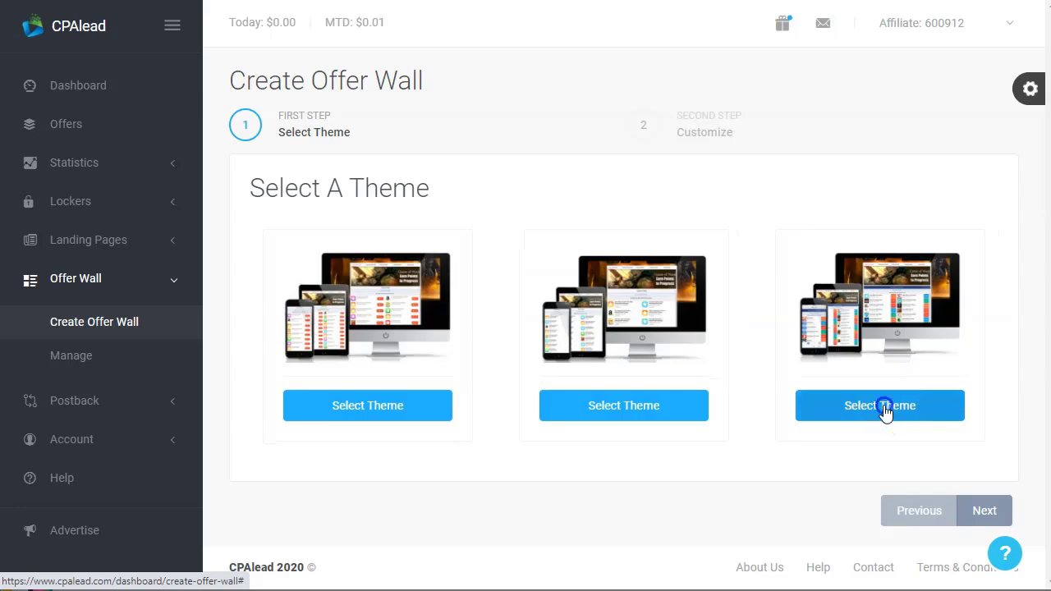
{"action": "scroll", "coordinate": [663, 386], "scroll_direction": "down", "scroll_amount": 2}
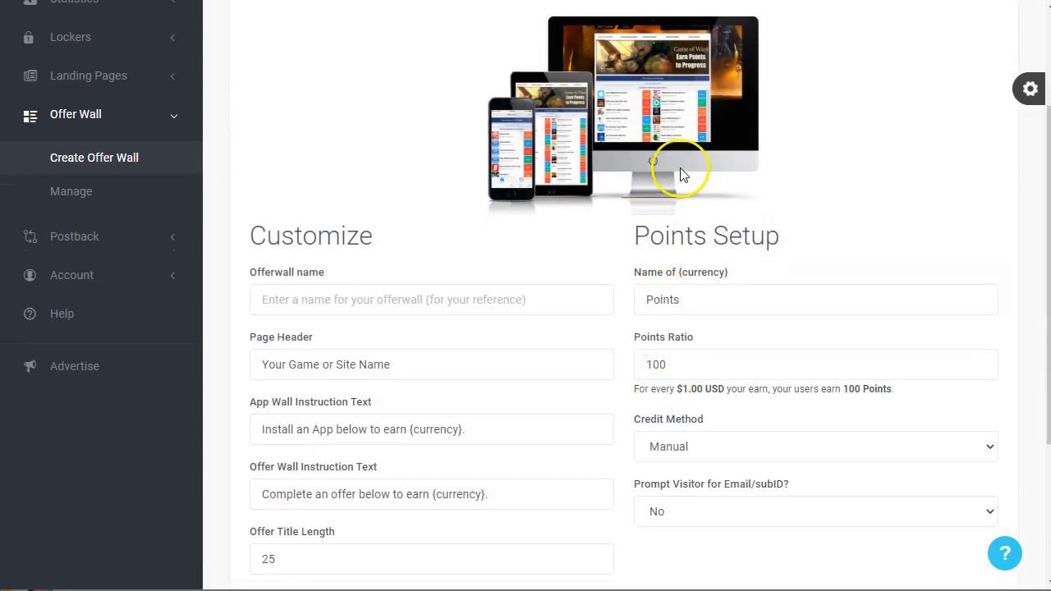
{"action": "scroll", "coordinate": [511, 359], "scroll_direction": "down", "scroll_amount": 1}
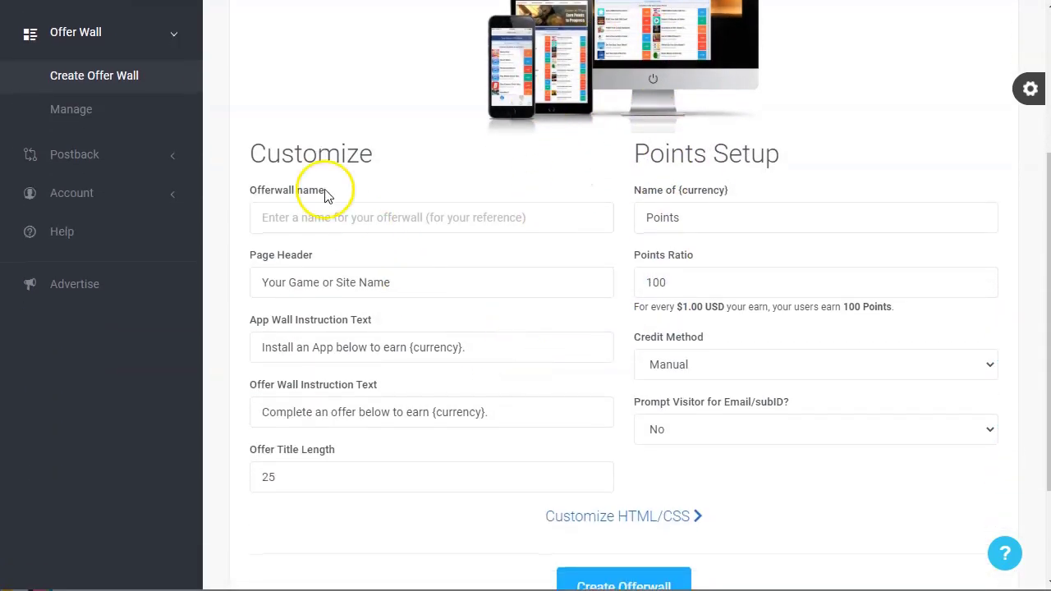
{"action": "scroll", "coordinate": [549, 280], "scroll_direction": "down", "scroll_amount": 1}
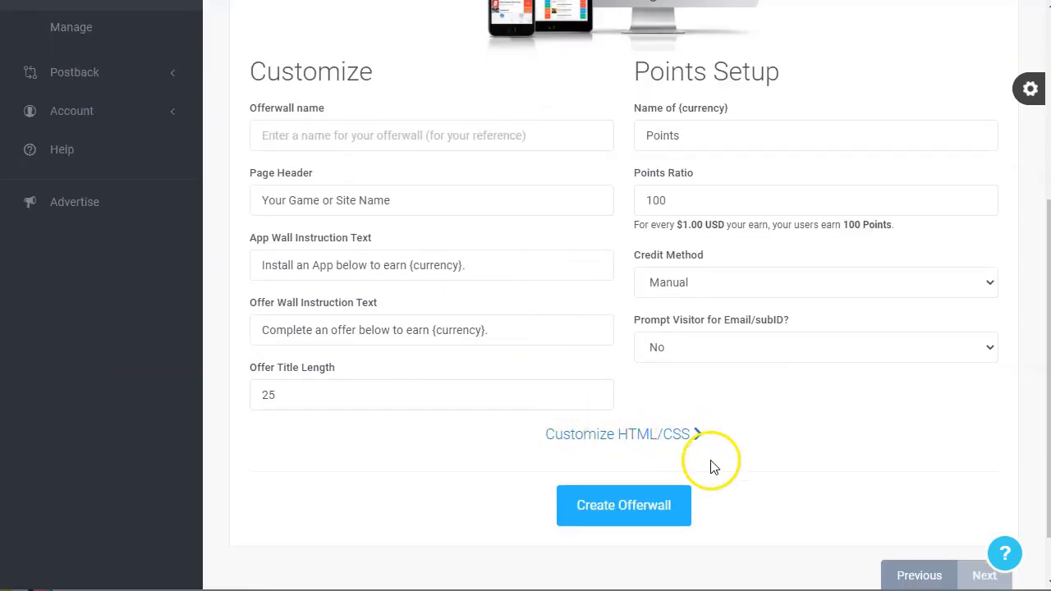
{"action": "scroll", "coordinate": [511, 336], "scroll_direction": "up", "scroll_amount": 4}
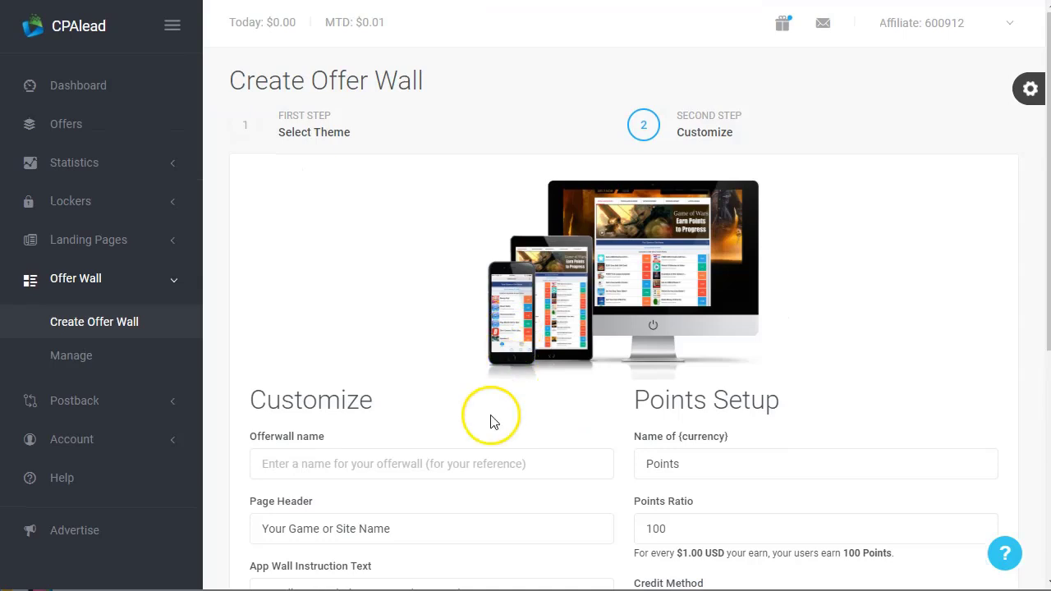
{"action": "scroll", "coordinate": [492, 418], "scroll_direction": "down", "scroll_amount": 2}
Name the offer wall 'test' and create it with the default settings
{"action": "left_click", "coordinate": [428, 307]}
{"action": "type", "text": "test"}
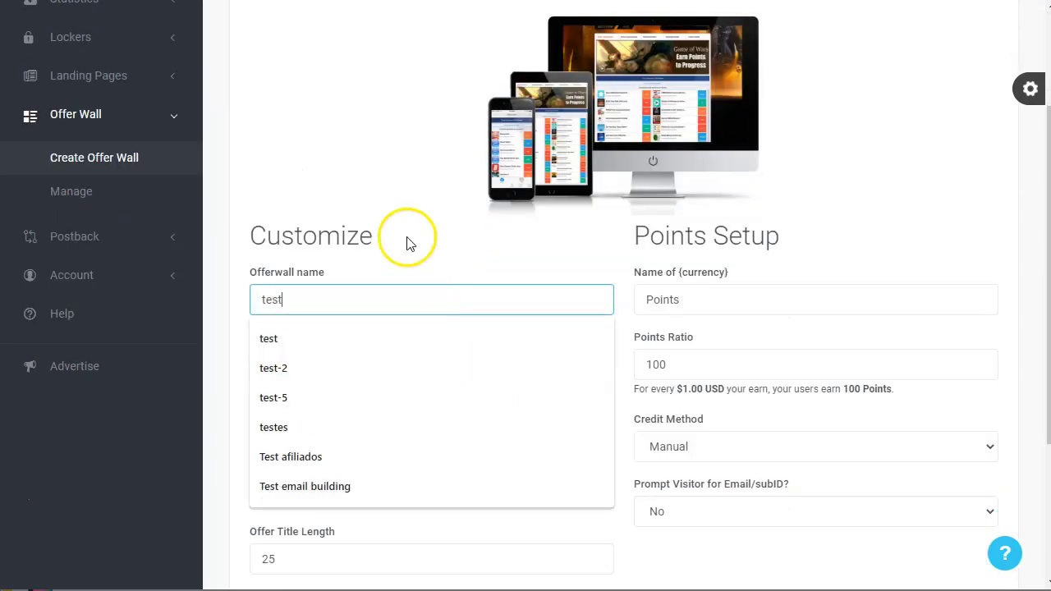
{"action": "left_click", "coordinate": [406, 237]}
{"action": "scroll", "coordinate": [445, 347], "scroll_direction": "down", "scroll_amount": 2}
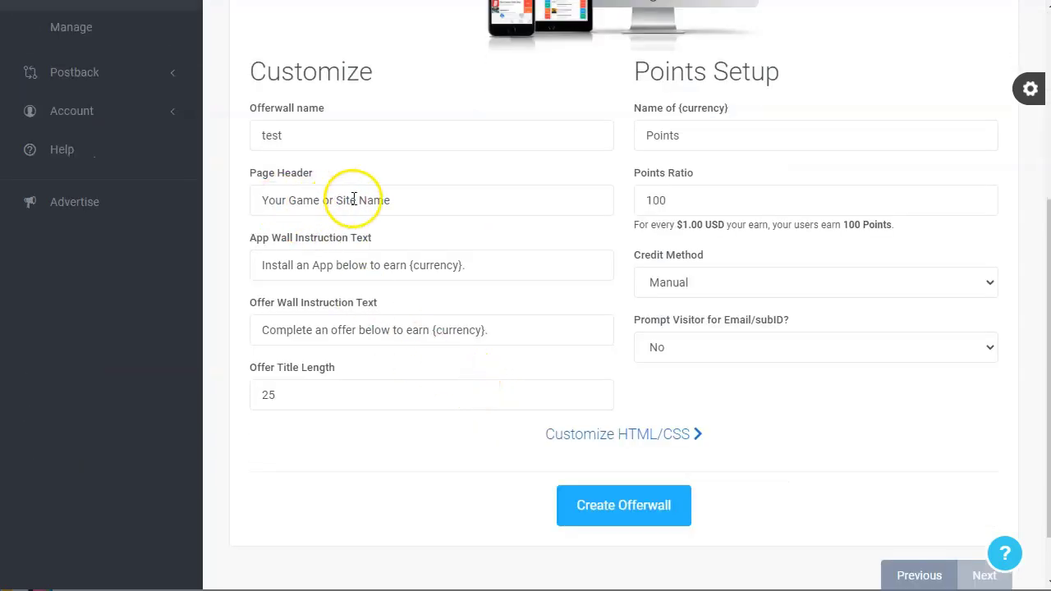
{"action": "left_click", "coordinate": [624, 511]}
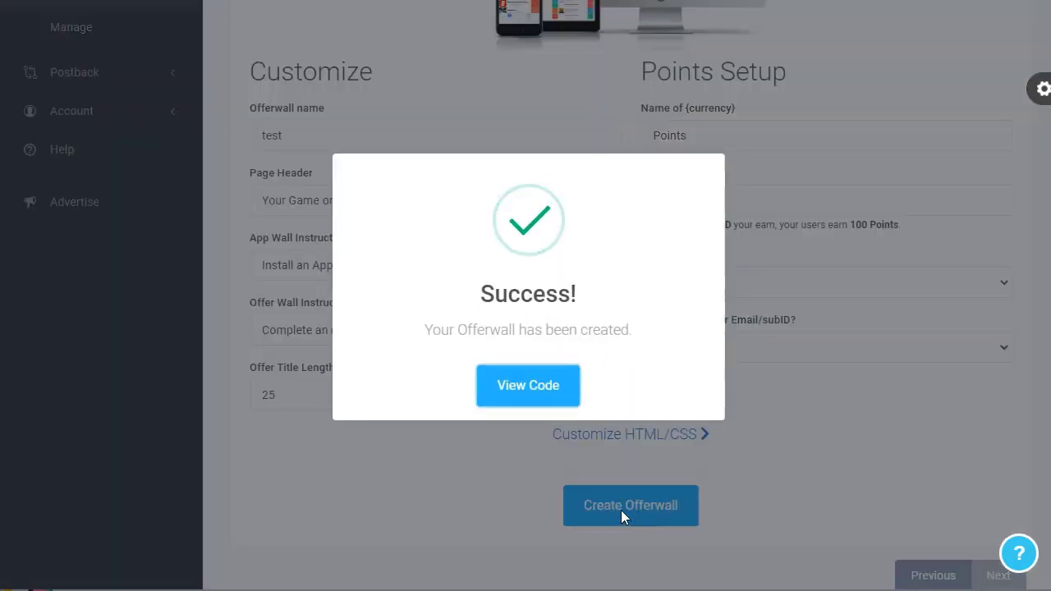
View the test offerwall's embed code, open its direct link in a new tab, then close the code window
{"action": "left_click", "coordinate": [528, 385]}
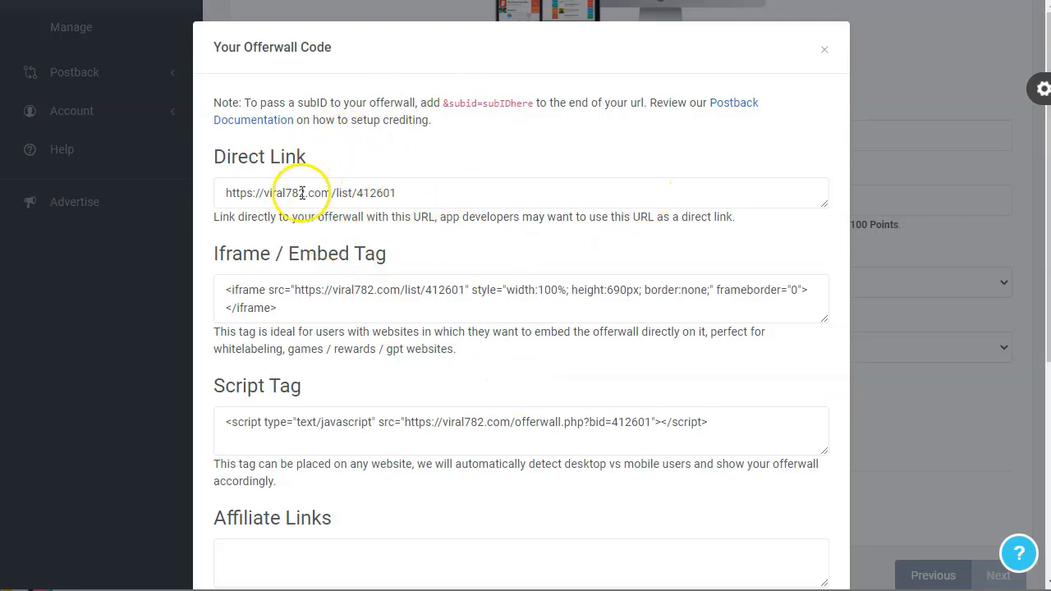
{"action": "left_click", "coordinate": [302, 193]}
{"action": "right_click", "coordinate": [348, 197]}
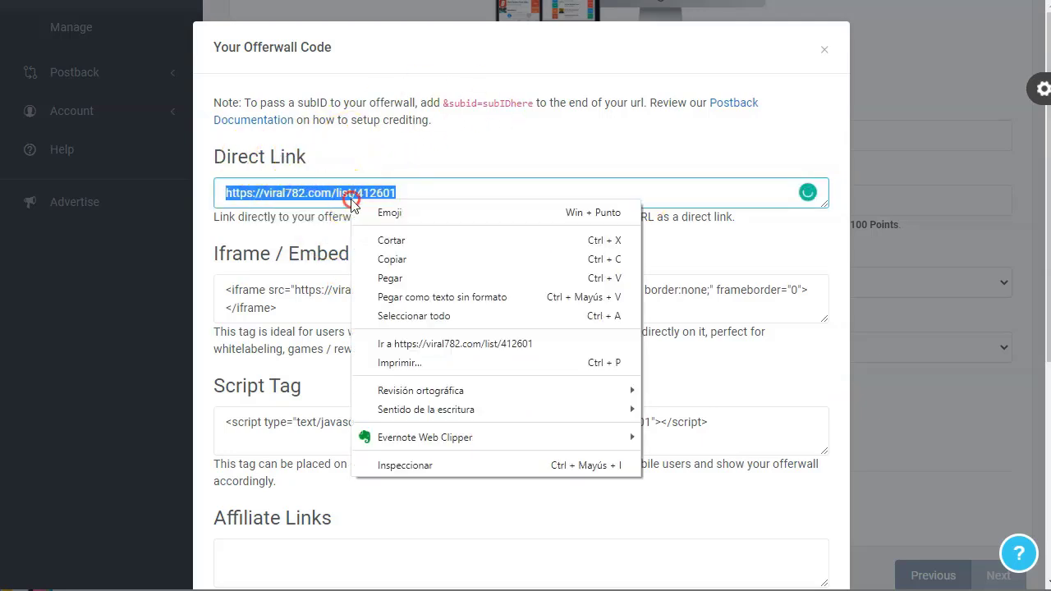
{"action": "left_click", "coordinate": [509, 346]}
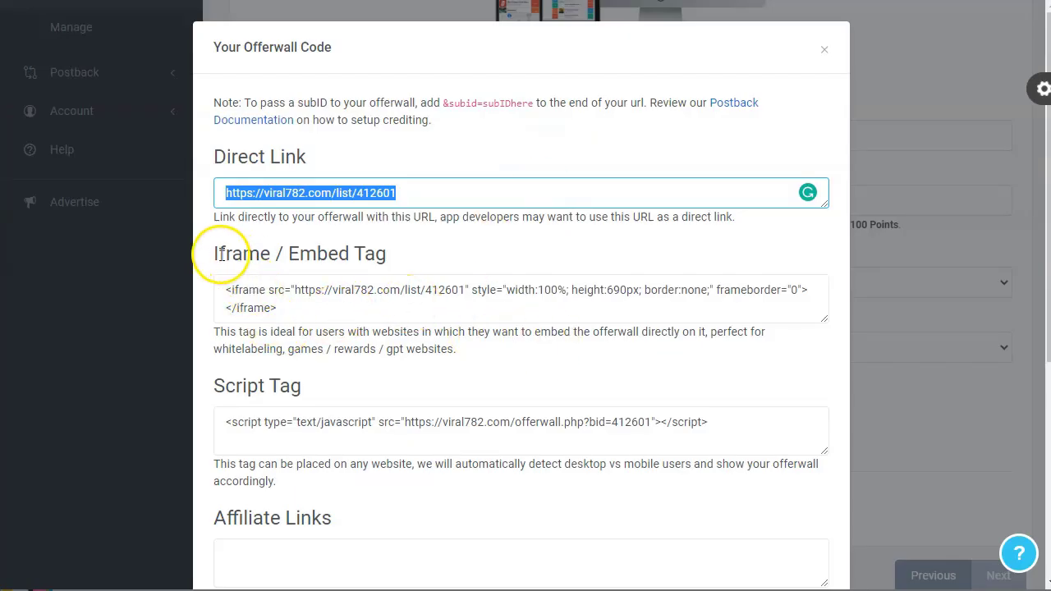
{"action": "scroll", "coordinate": [394, 328], "scroll_direction": "down", "scroll_amount": 1}
{"action": "scroll", "coordinate": [401, 343], "scroll_direction": "down", "scroll_amount": 3}
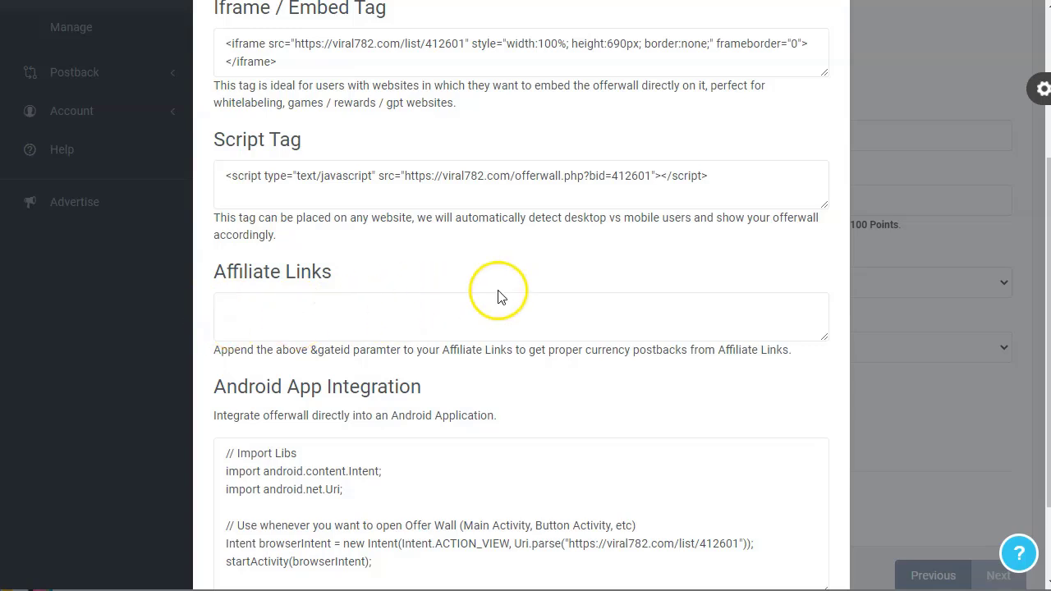
{"action": "scroll", "coordinate": [245, 329], "scroll_direction": "down", "scroll_amount": 2}
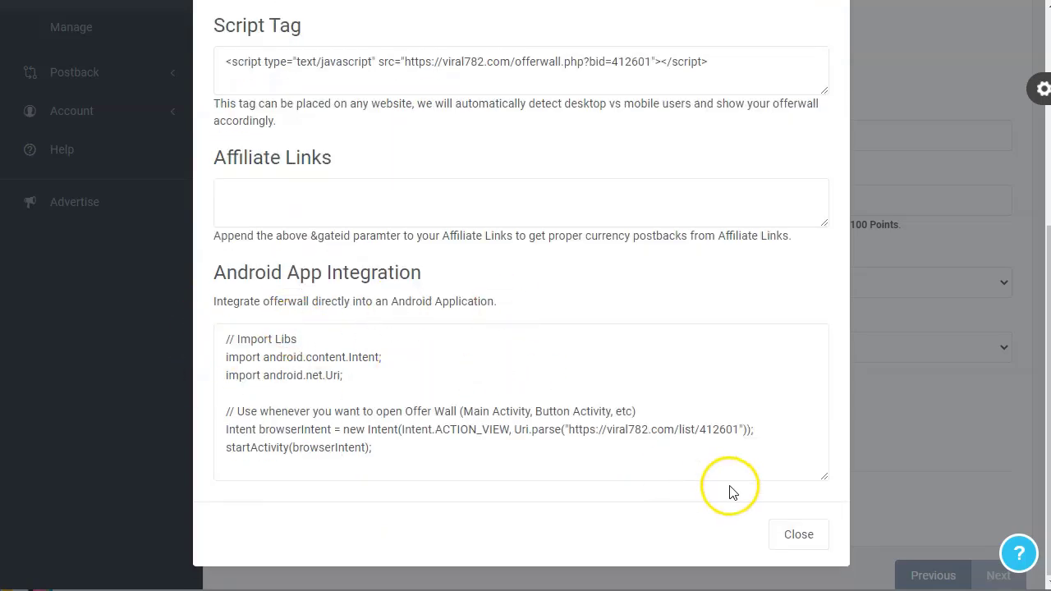
{"action": "left_click", "coordinate": [792, 535]}
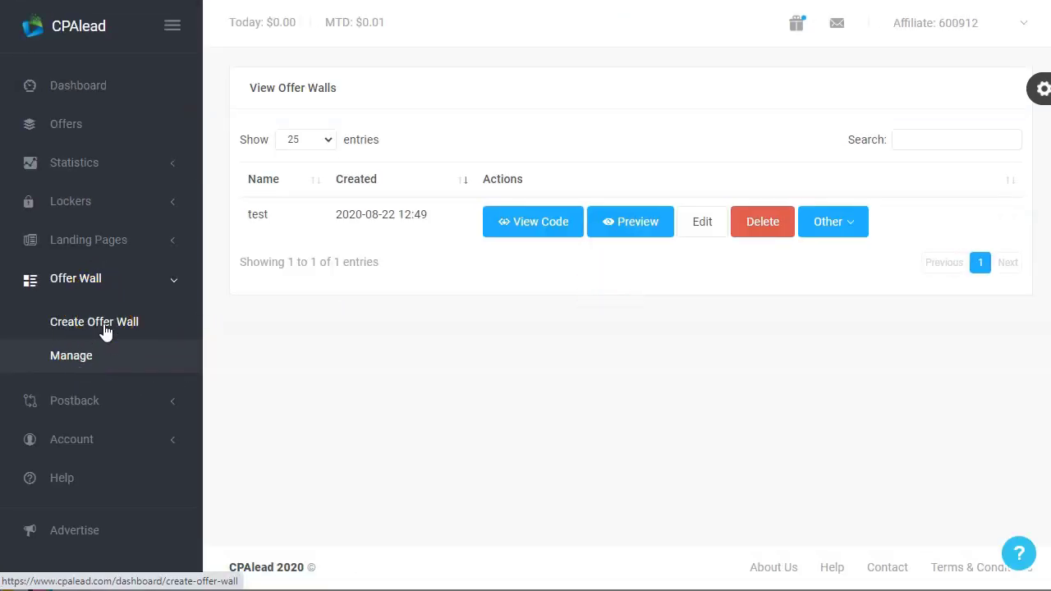
Open the Postback Configuration page from the Postback sidebar section
{"action": "left_click", "coordinate": [139, 399]}
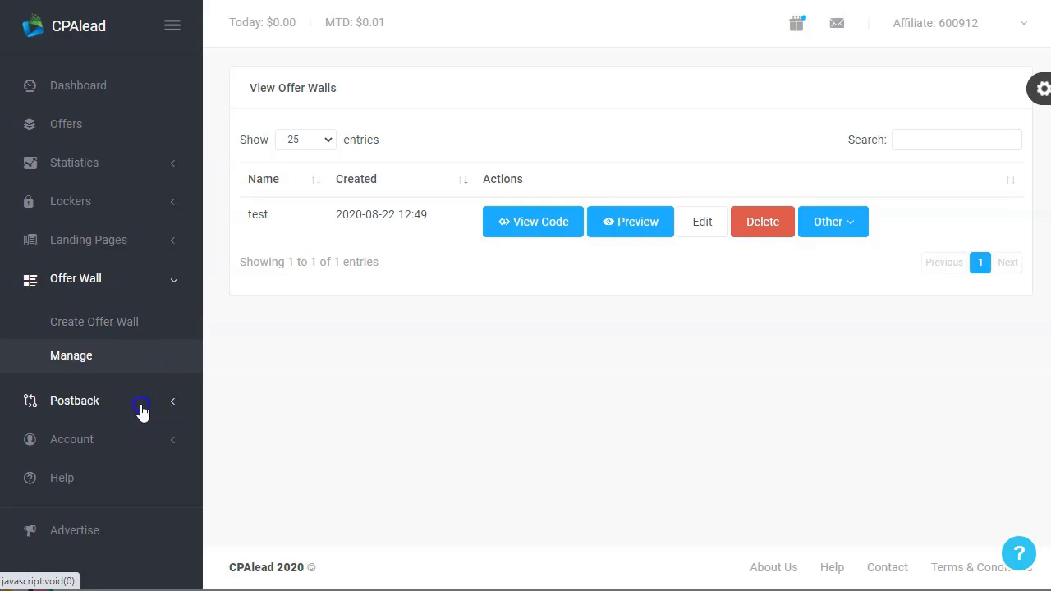
{"action": "left_click", "coordinate": [96, 370]}
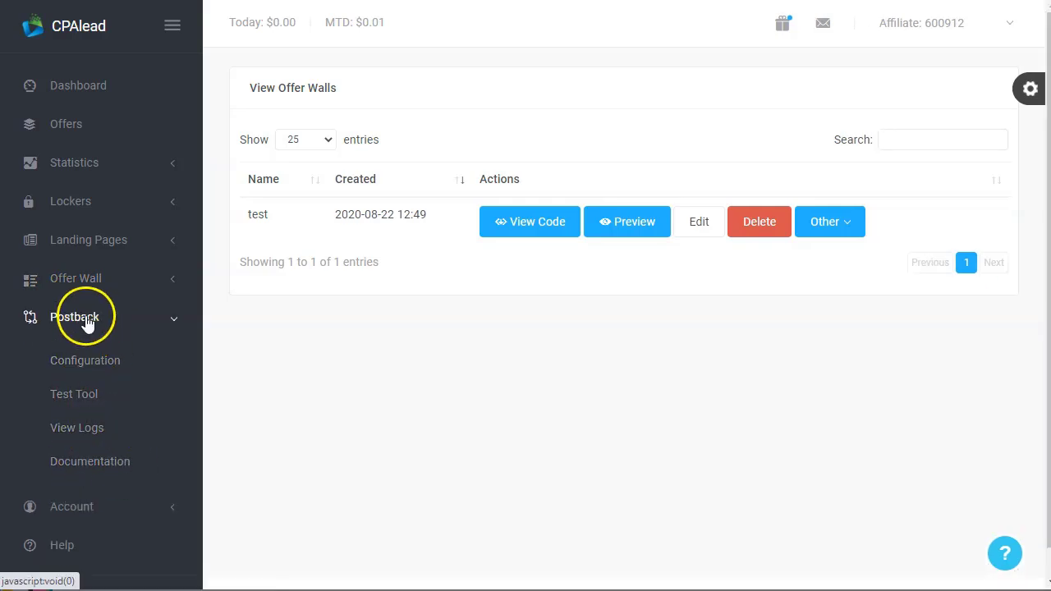
{"action": "left_click", "coordinate": [96, 369]}
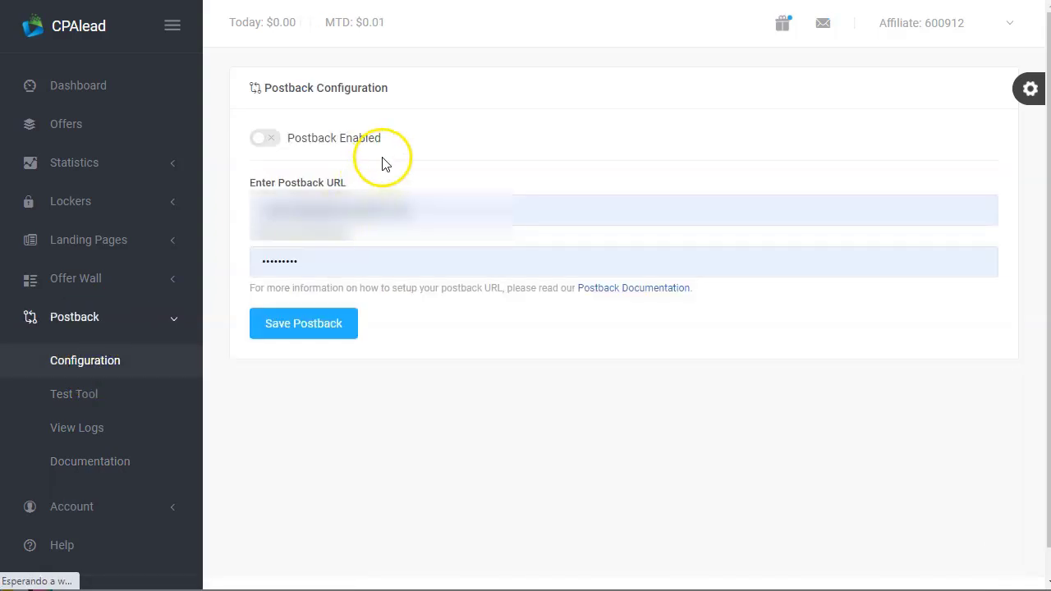
Turn postback on and expand the Statistics reports list
{"action": "left_click", "coordinate": [271, 139]}
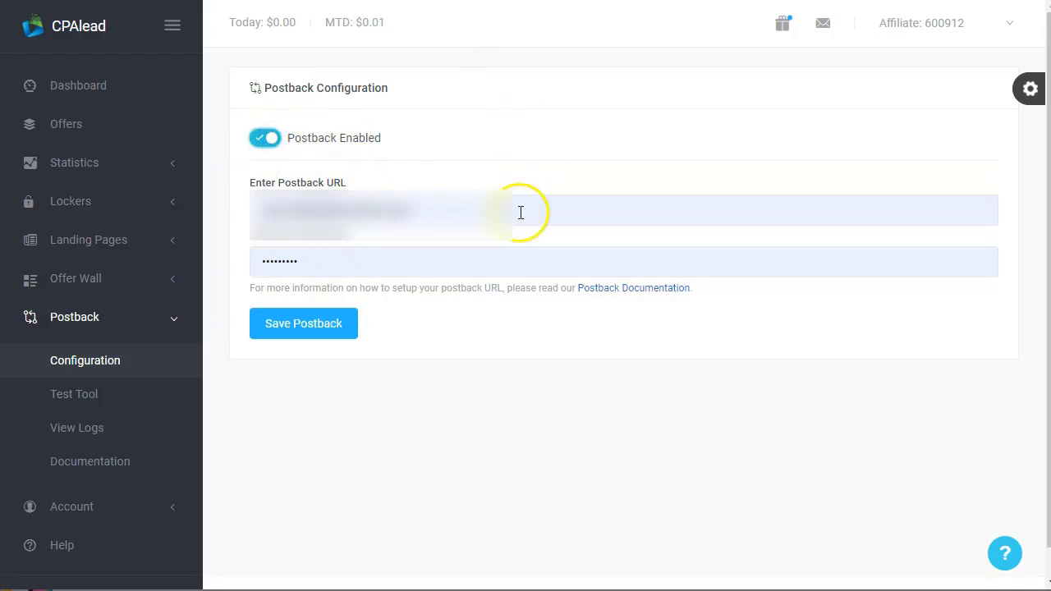
{"action": "left_click", "coordinate": [100, 164]}
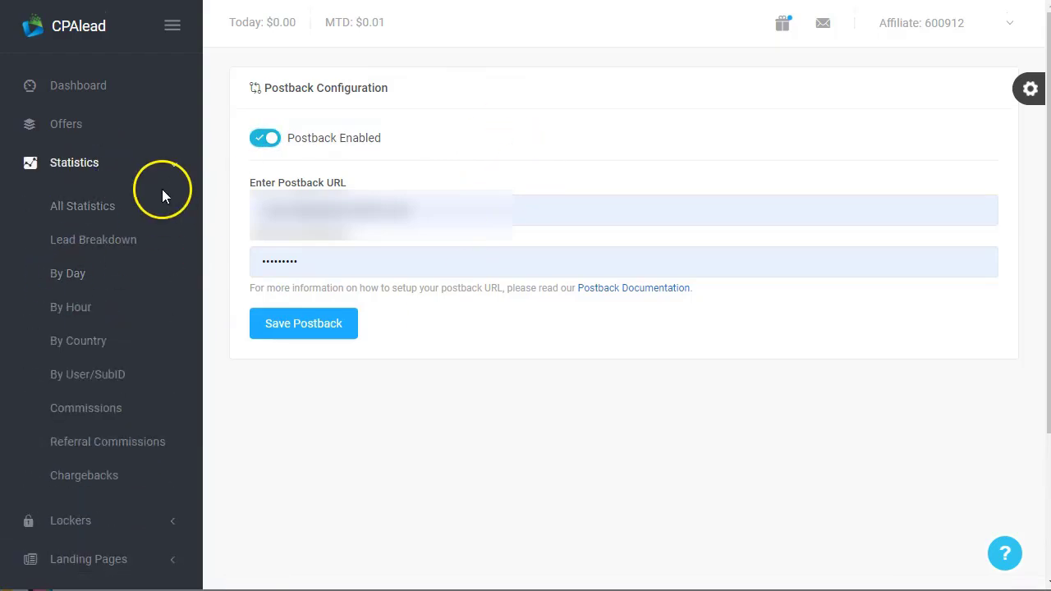
Open All Statistics and review the Today's Activity and Daily Activity charts
{"action": "left_click", "coordinate": [82, 207]}
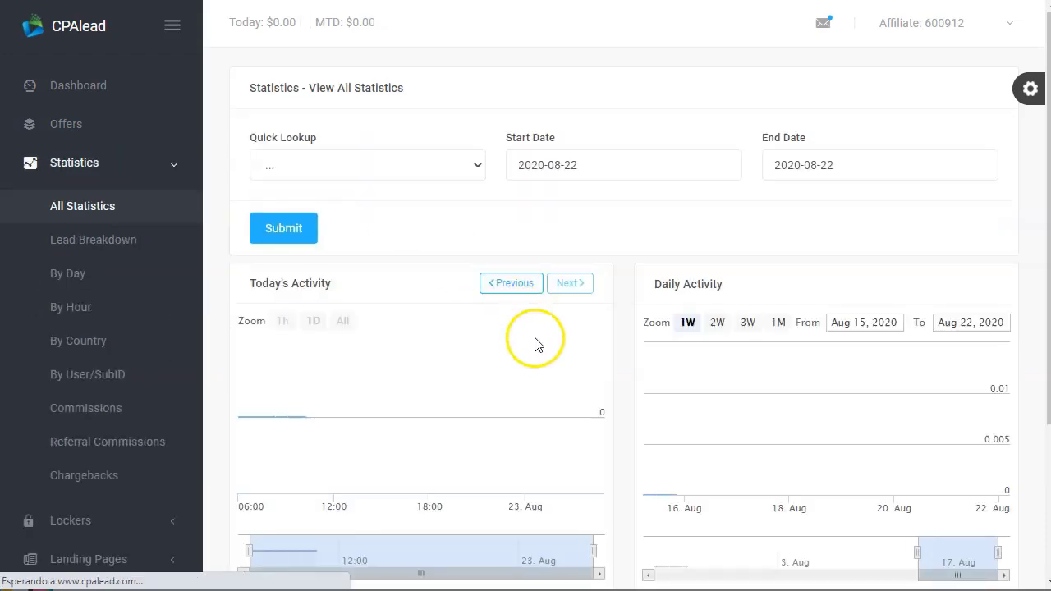
{"action": "scroll", "coordinate": [542, 374], "scroll_direction": "down", "scroll_amount": 2}
{"action": "mouse_move", "coordinate": [926, 254]}
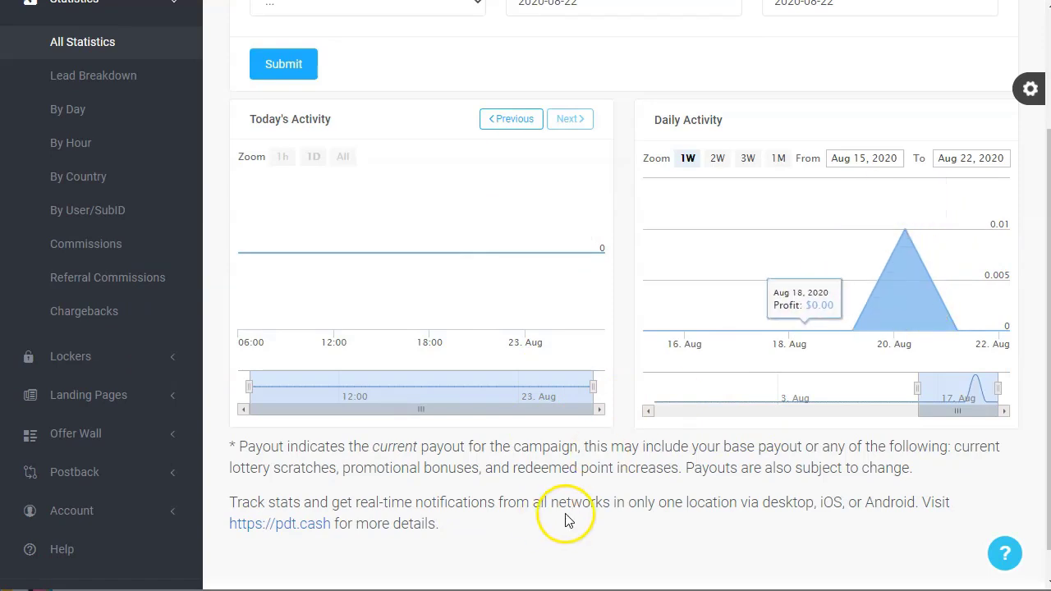
{"action": "scroll", "coordinate": [542, 385], "scroll_direction": "up", "scroll_amount": 2}
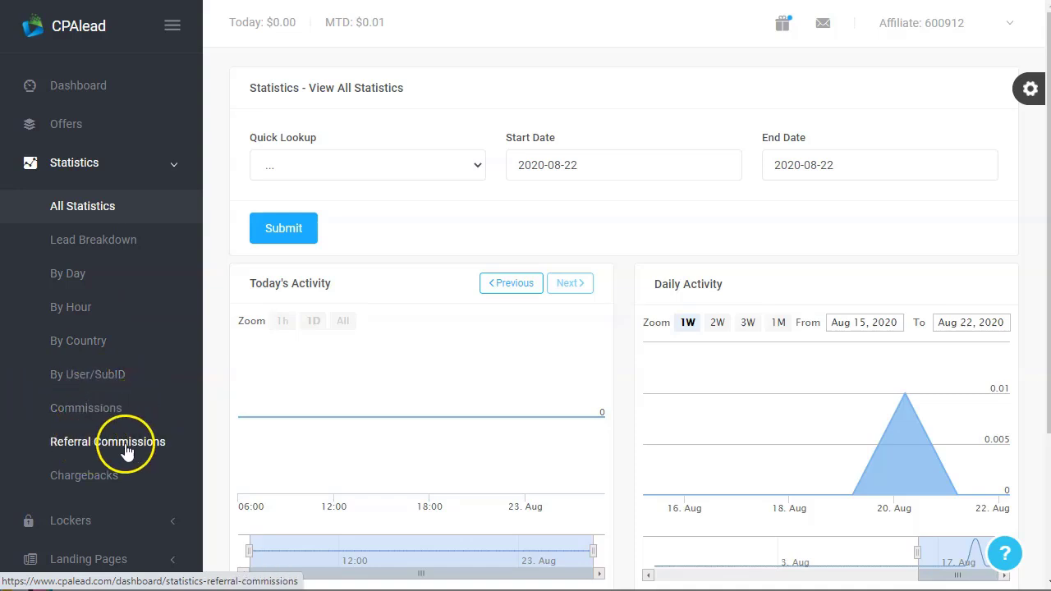
{"action": "scroll", "coordinate": [98, 433], "scroll_direction": "down", "scroll_amount": 3}
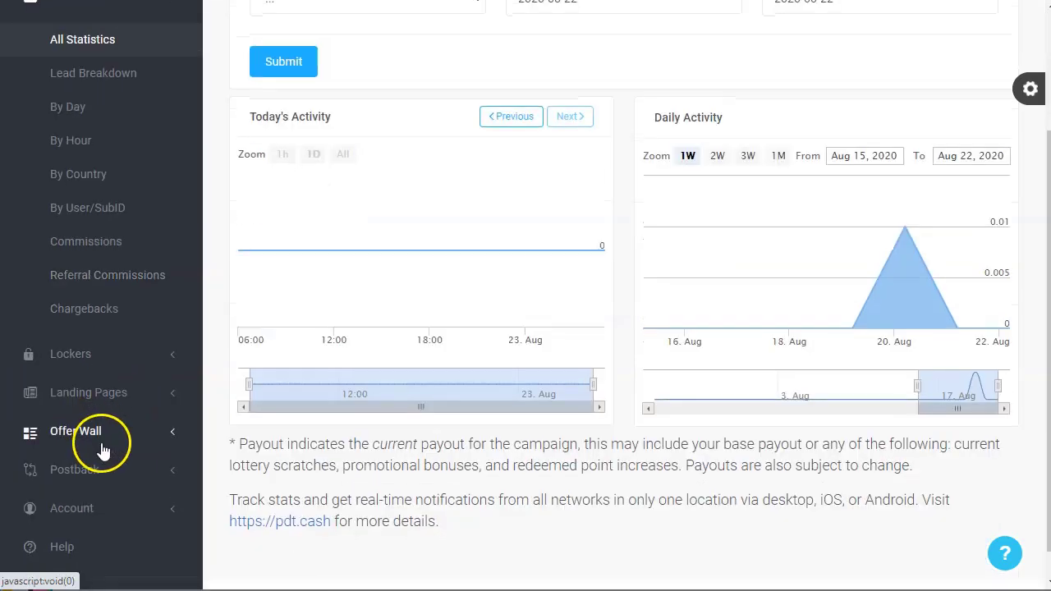
{"action": "scroll", "coordinate": [123, 357], "scroll_direction": "up", "scroll_amount": 3}
Collapse Statistics and expand the Landing Pages section in the sidebar
{"action": "left_click", "coordinate": [175, 166]}
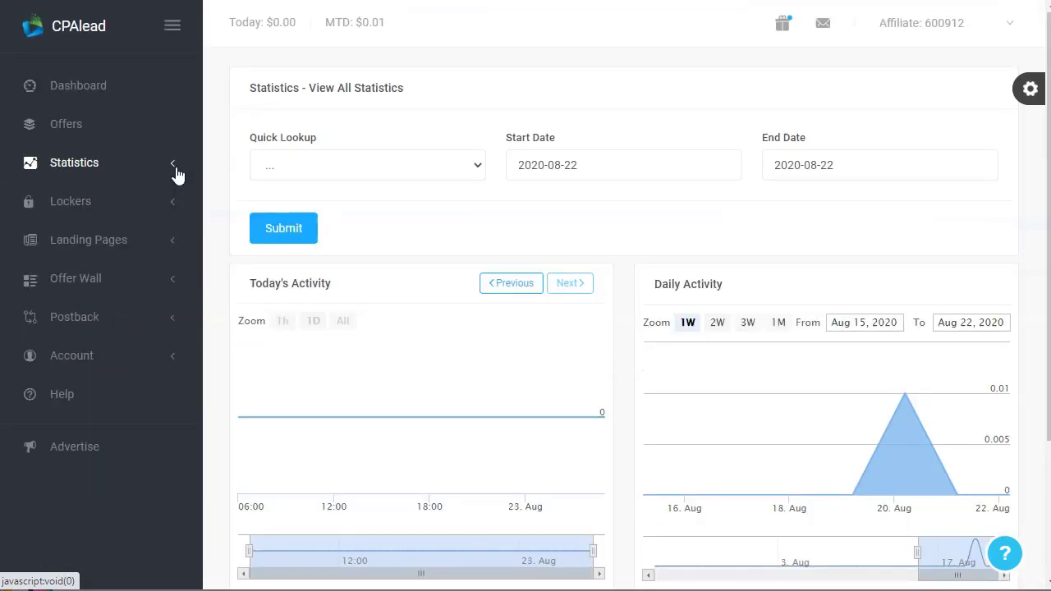
{"action": "left_click", "coordinate": [125, 246]}
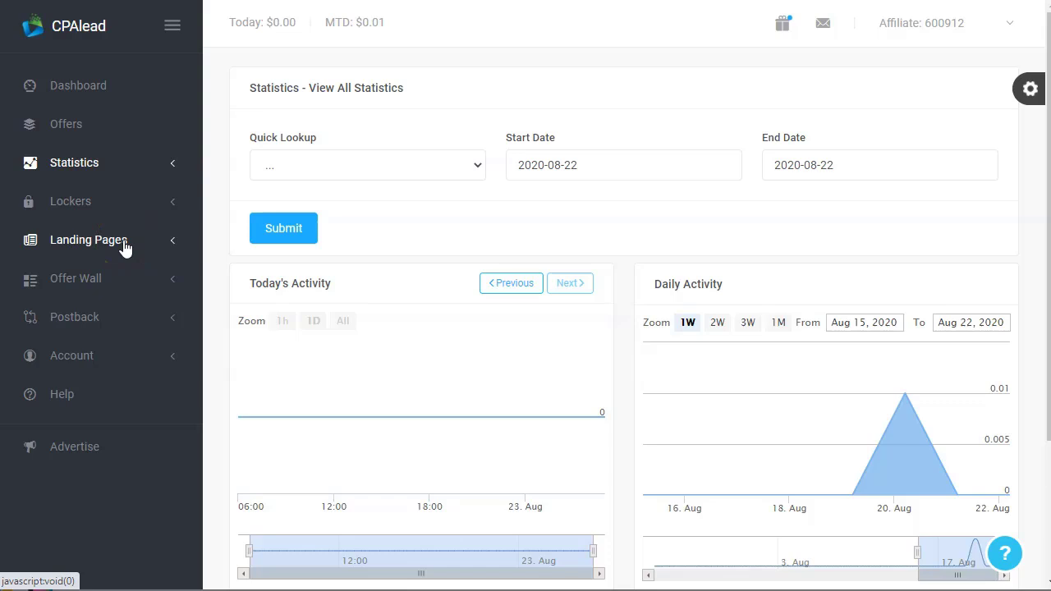
{"action": "left_click", "coordinate": [104, 243]}
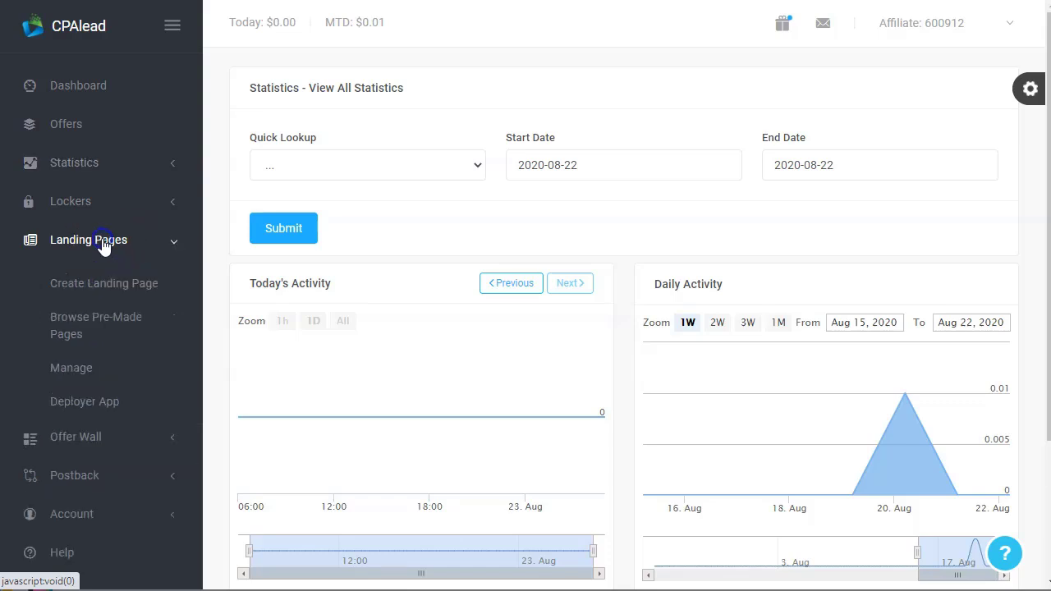
Show the Browse Pre-Made Pages gallery and start a new browser tab
{"action": "left_click", "coordinate": [99, 317]}
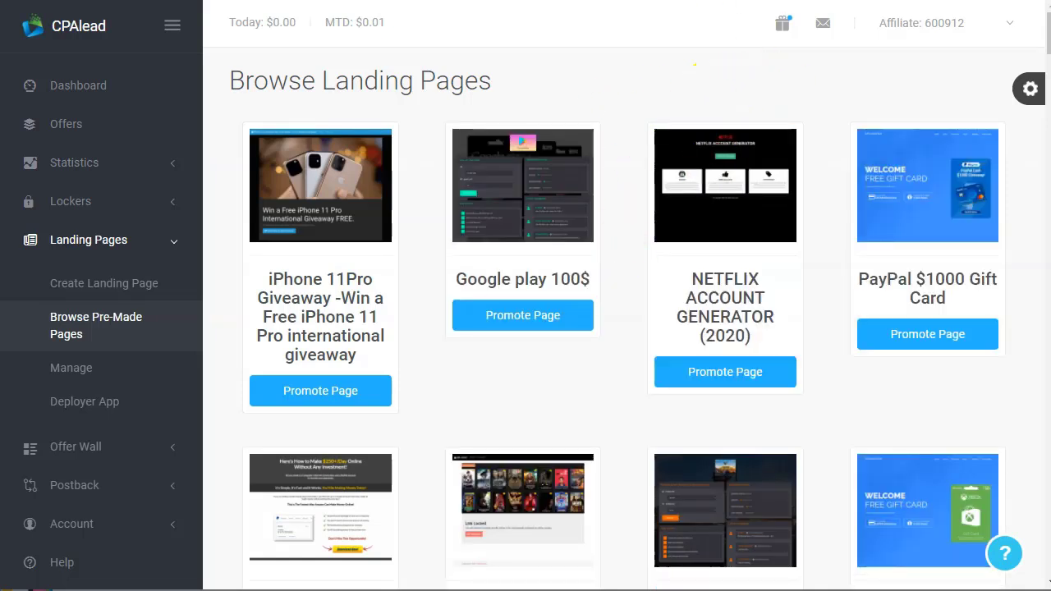
{"action": "key", "text": "ctrl+t"}
Search Google for 'linktree gratis' and open the article about Linktree for Instagram bios
{"action": "type", "text": "linktree"}
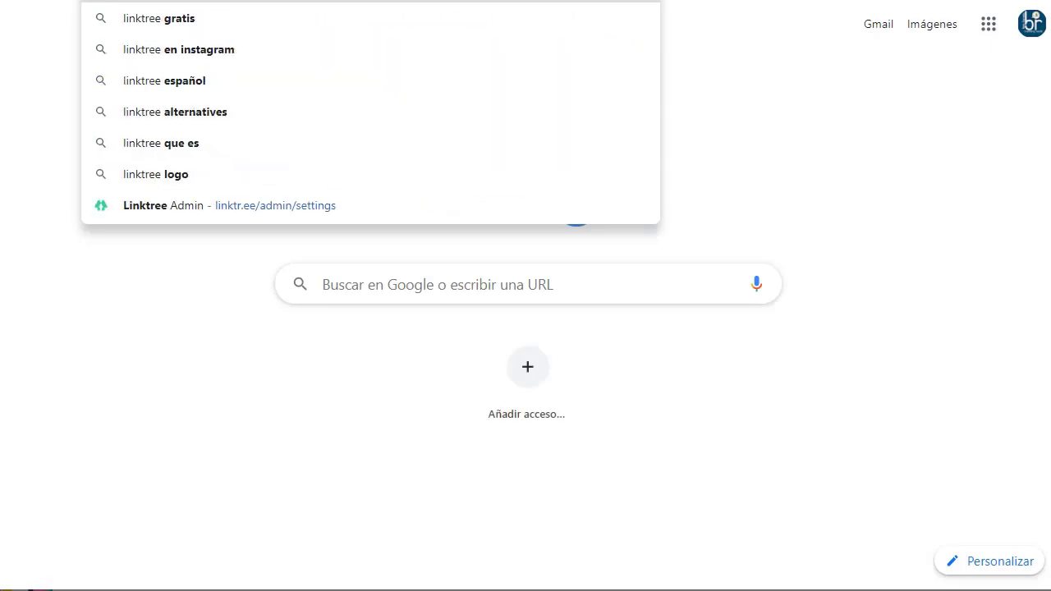
{"action": "key", "text": "Down"}
{"action": "key", "text": "Return"}
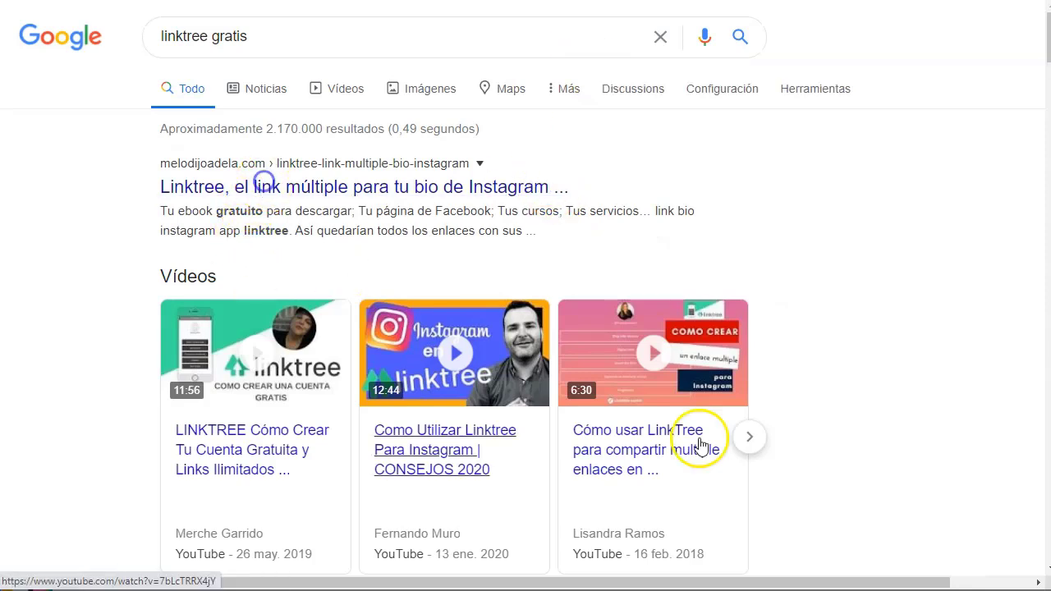
{"action": "left_click", "coordinate": [265, 185]}
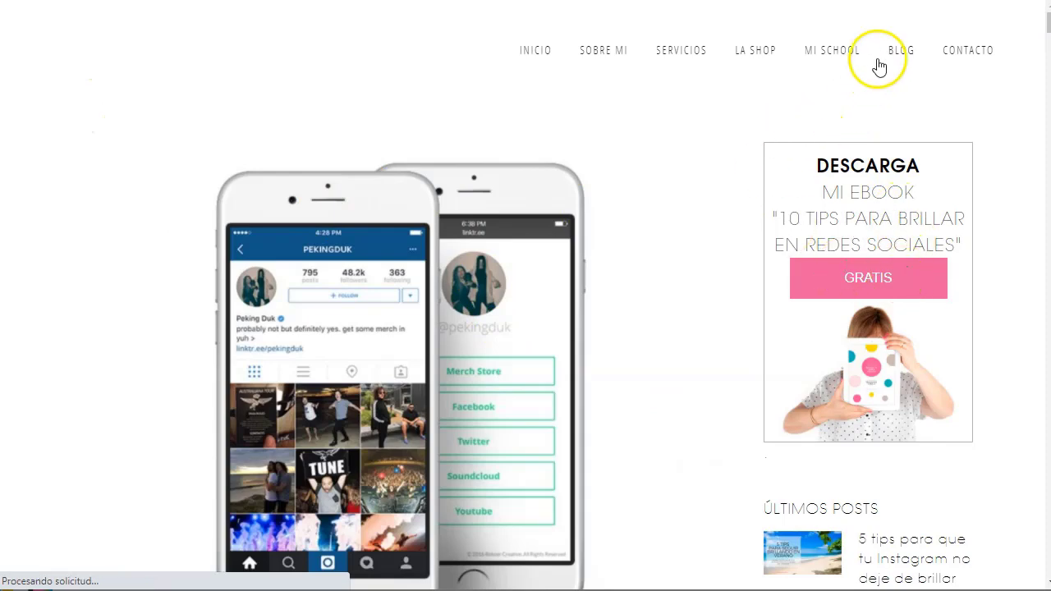
Scroll through the blog post about signing up for Linktree
{"action": "scroll", "coordinate": [648, 258], "scroll_direction": "down", "scroll_amount": 8}
{"action": "scroll", "coordinate": [418, 369], "scroll_direction": "down", "scroll_amount": 4}
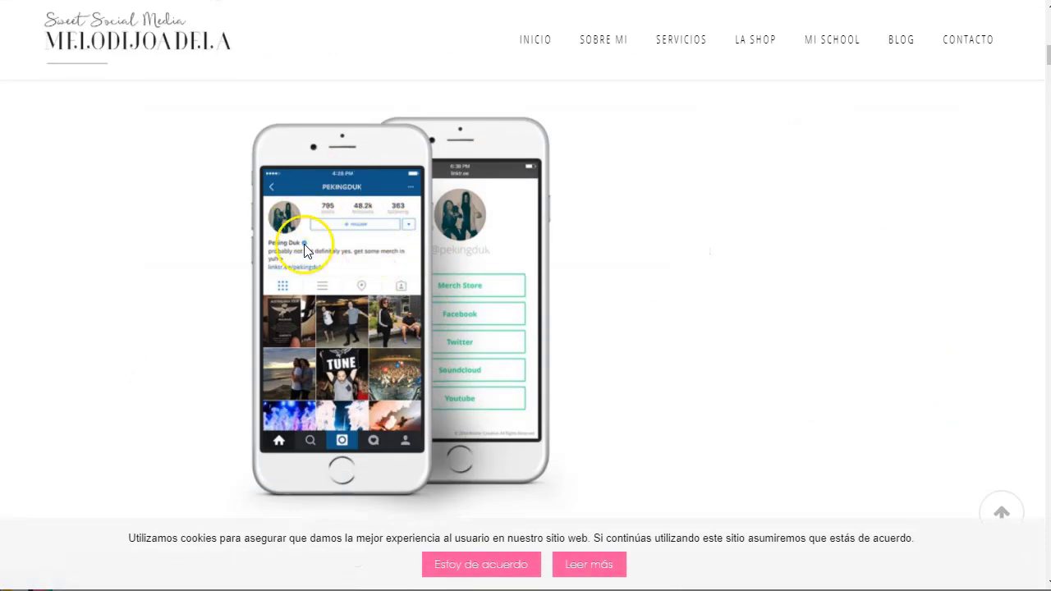
{"action": "scroll", "coordinate": [778, 344], "scroll_direction": "down", "scroll_amount": 2}
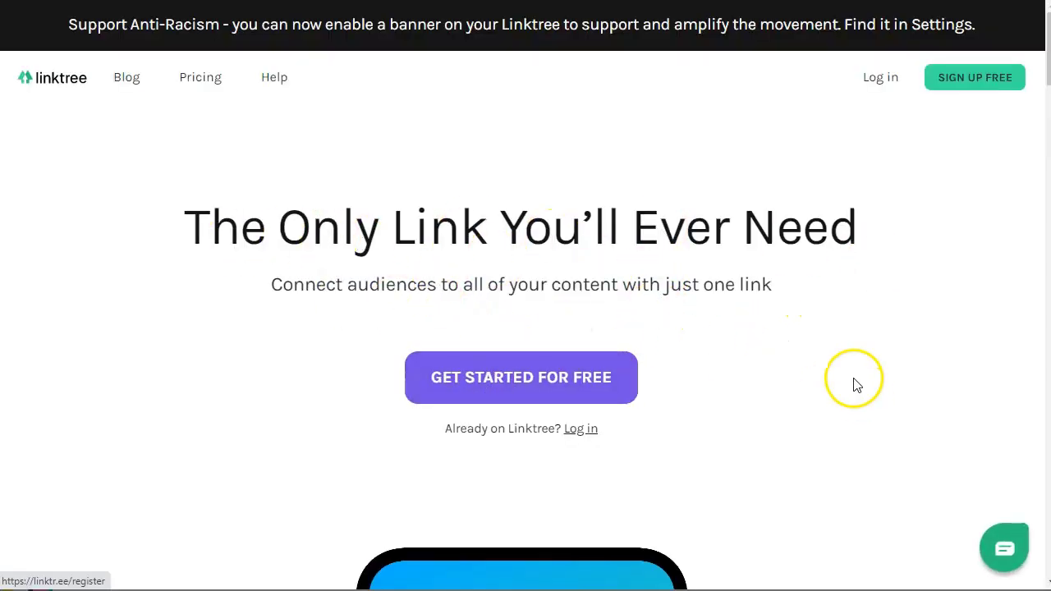
{"action": "scroll", "coordinate": [295, 530], "scroll_direction": "down", "scroll_amount": 7}
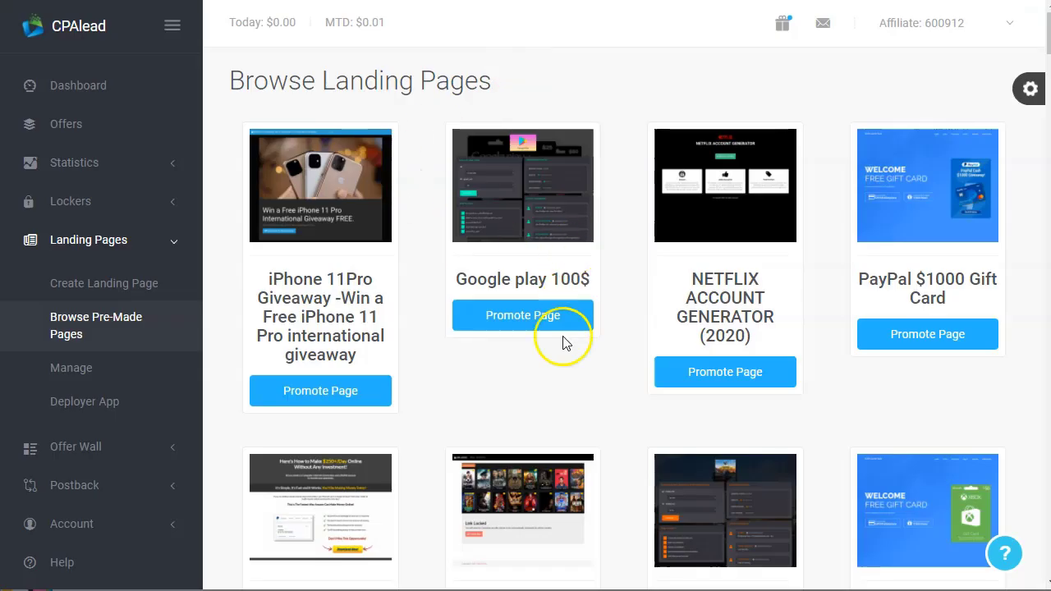
Scroll the Linktree page, then collapse Landing Pages in CPAlead to show the gallery
{"action": "scroll", "coordinate": [556, 361], "scroll_direction": "down", "scroll_amount": 1}
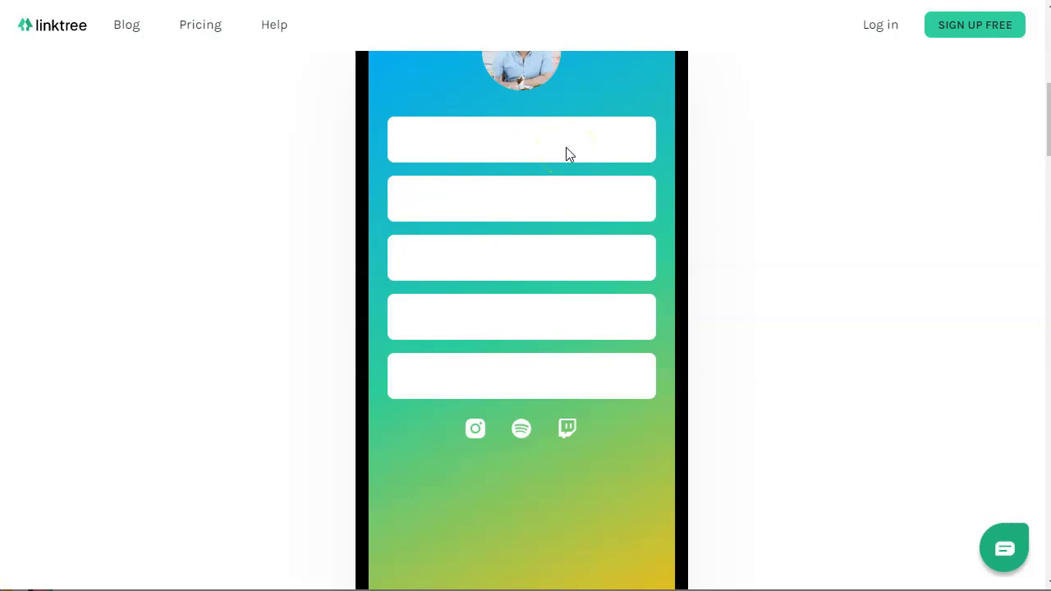
{"action": "scroll", "coordinate": [665, 270], "scroll_direction": "up", "scroll_amount": 3}
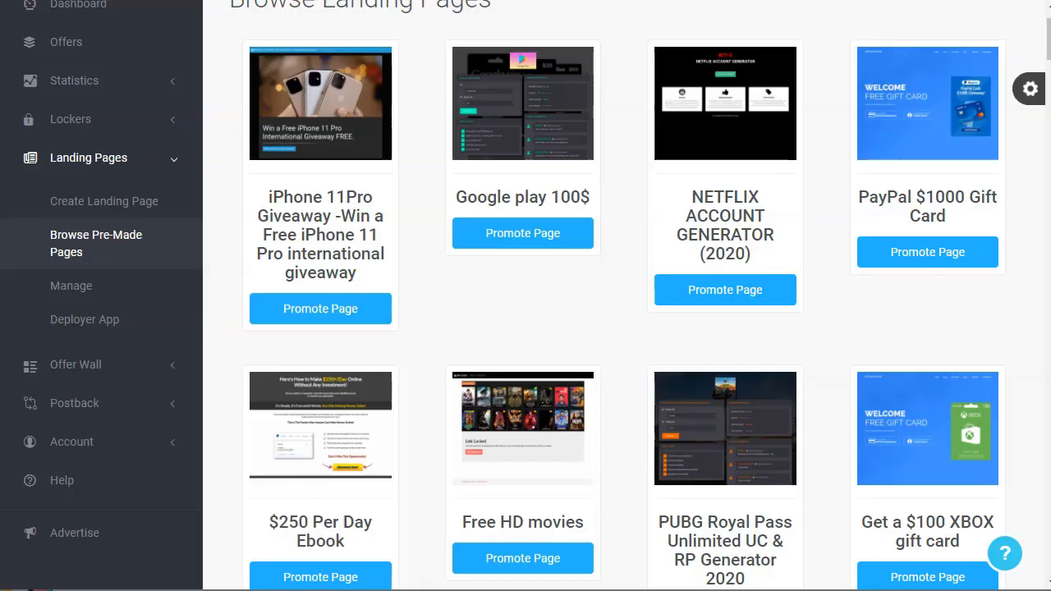
{"action": "scroll", "coordinate": [176, 281], "scroll_direction": "up", "scroll_amount": 1}
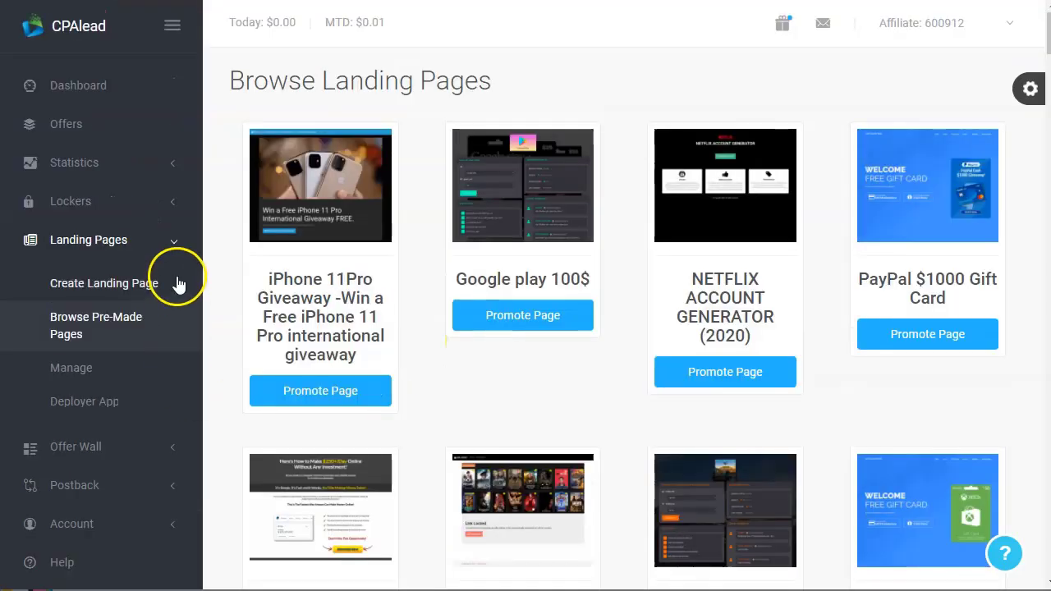
{"action": "left_click", "coordinate": [173, 243]}
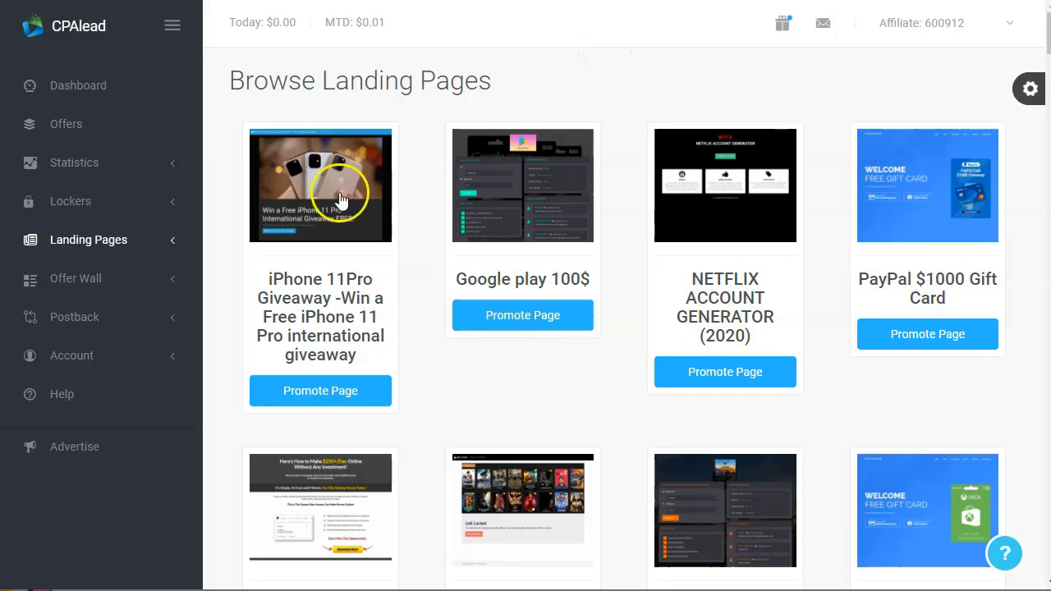
Open the Offers page and set the country filter, keeping United States
{"action": "left_click", "coordinate": [78, 127]}
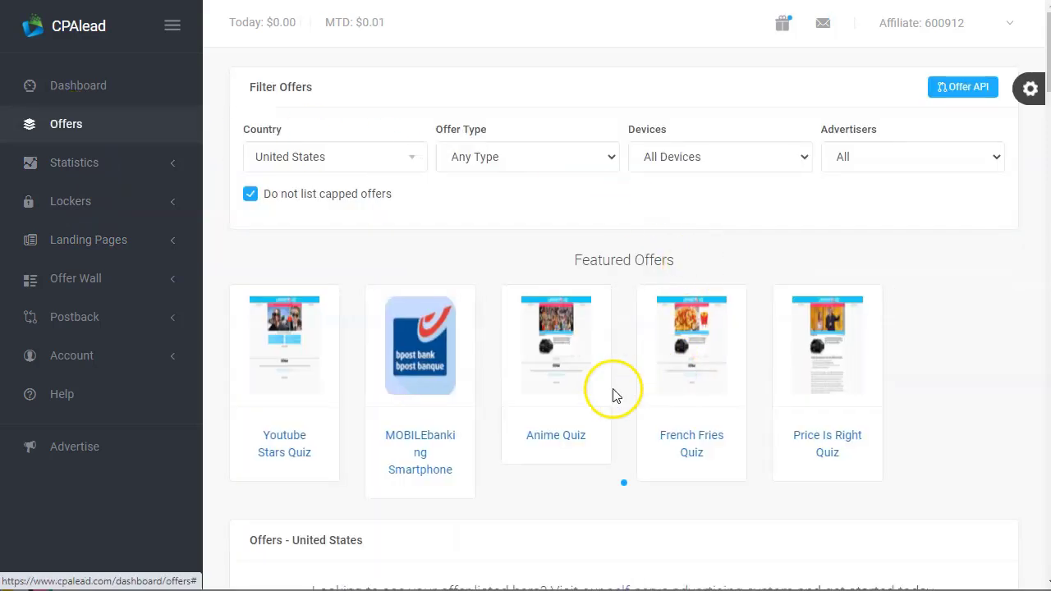
{"action": "left_click", "coordinate": [400, 157]}
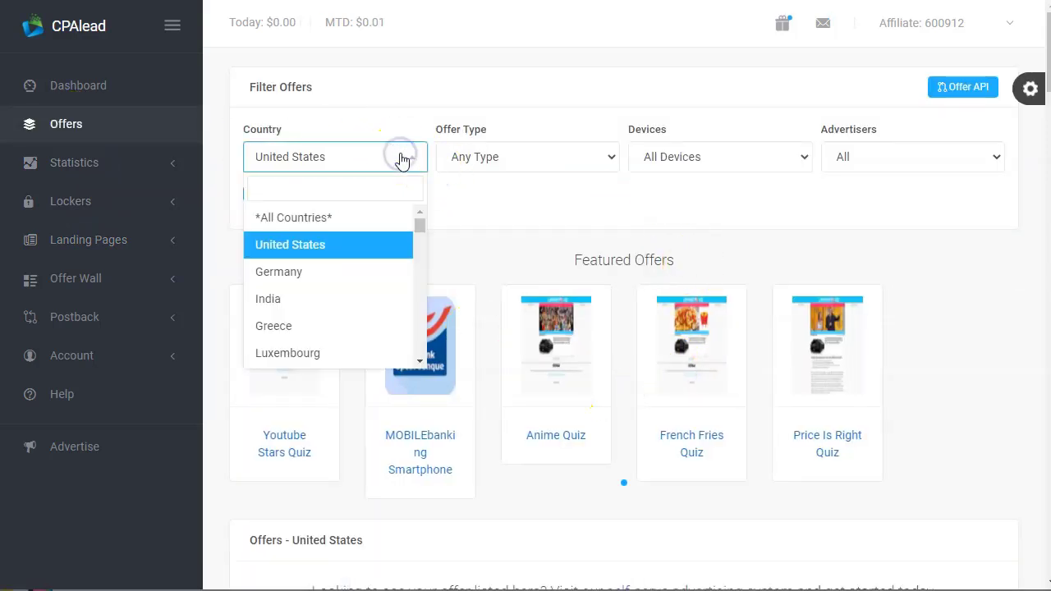
{"action": "type", "text": "me"}
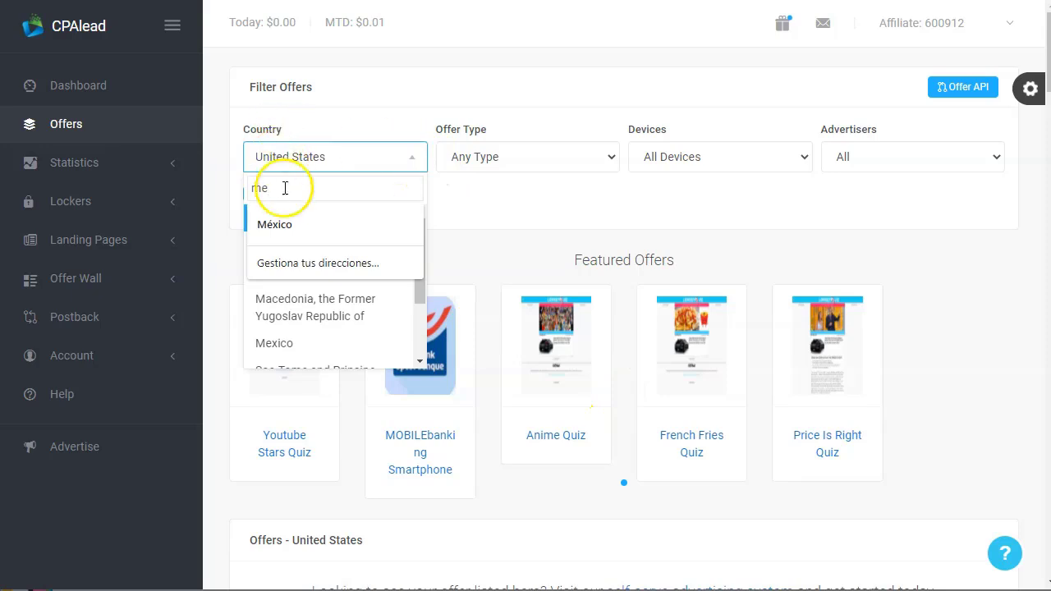
{"action": "left_click", "coordinate": [277, 234]}
{"action": "left_click", "coordinate": [524, 154]}
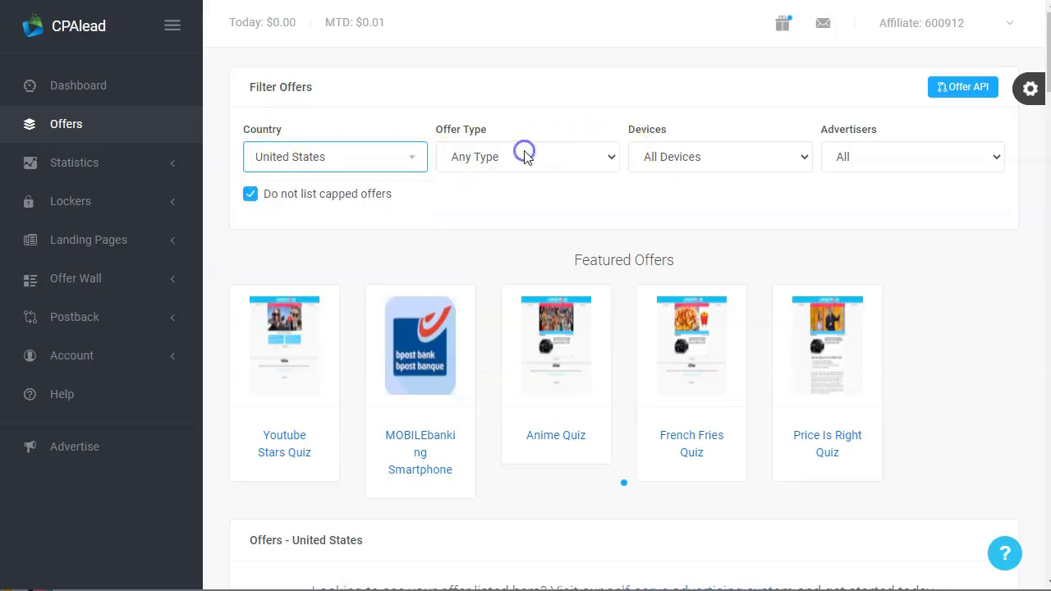
Filter offers to Trial or Purchase and open the CG Movie Signup details
{"action": "left_click", "coordinate": [527, 159]}
{"action": "left_click", "coordinate": [564, 206]}
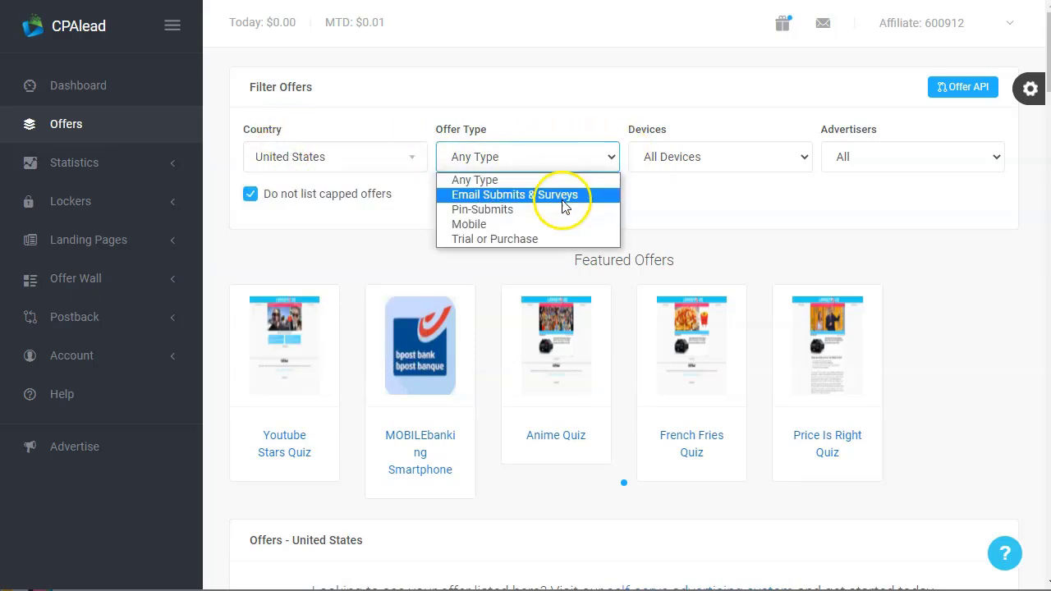
{"action": "left_click", "coordinate": [537, 240]}
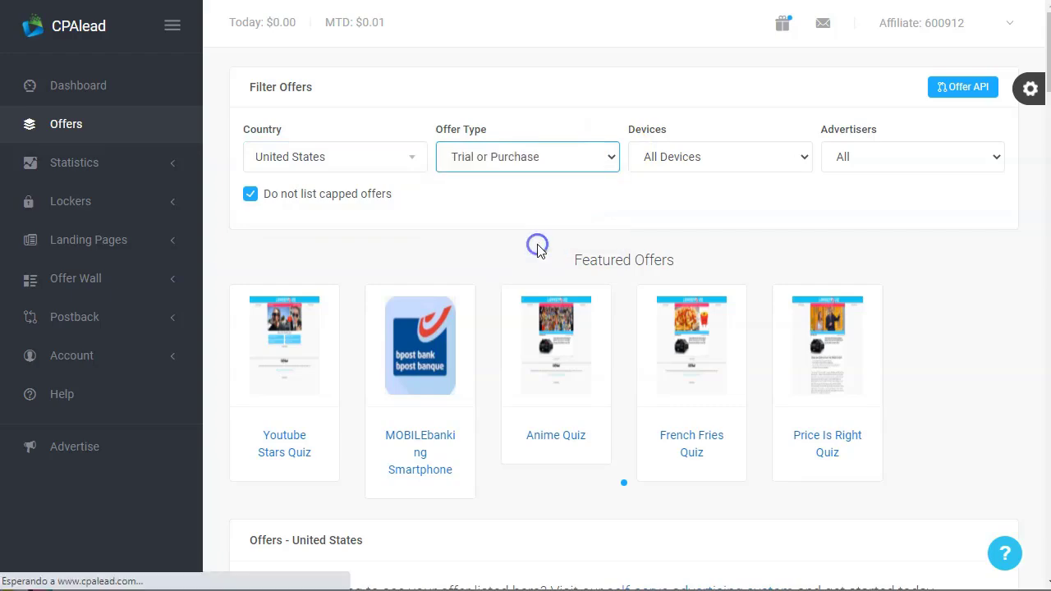
{"action": "scroll", "coordinate": [594, 317], "scroll_direction": "down", "scroll_amount": 4}
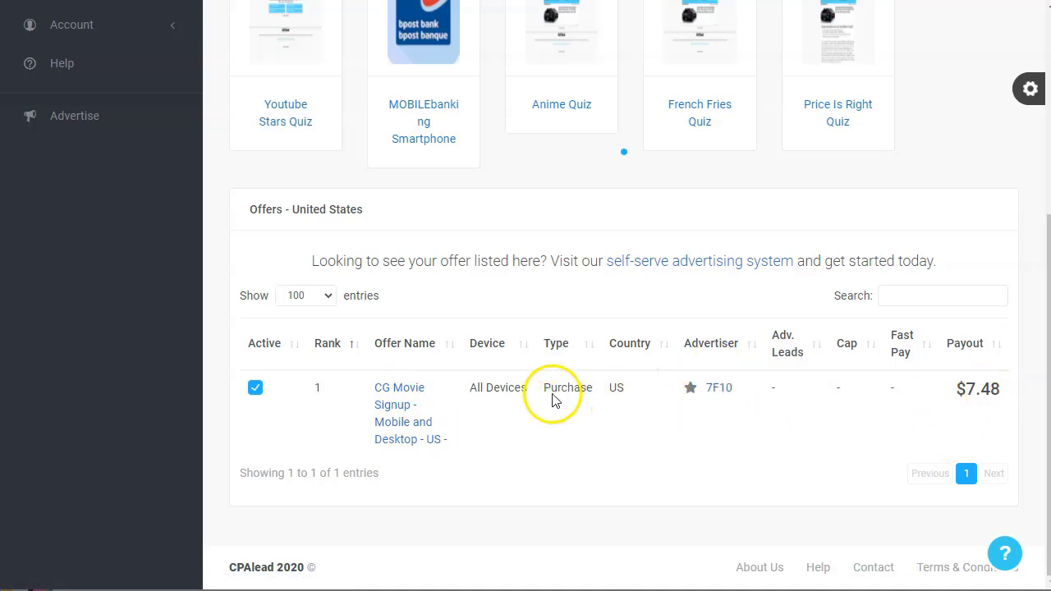
{"action": "left_click", "coordinate": [623, 386]}
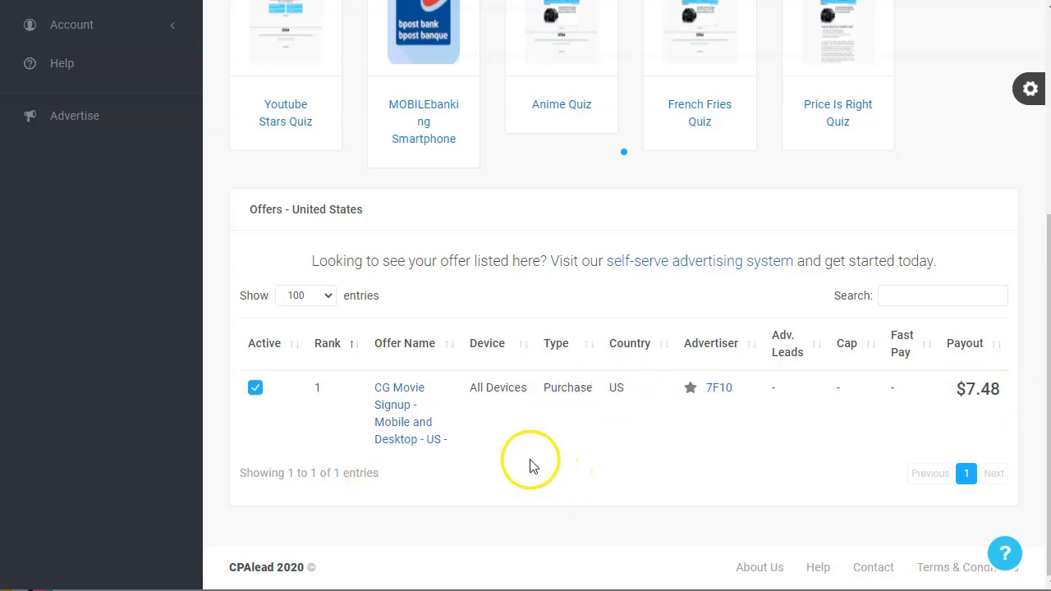
{"action": "left_click", "coordinate": [400, 404]}
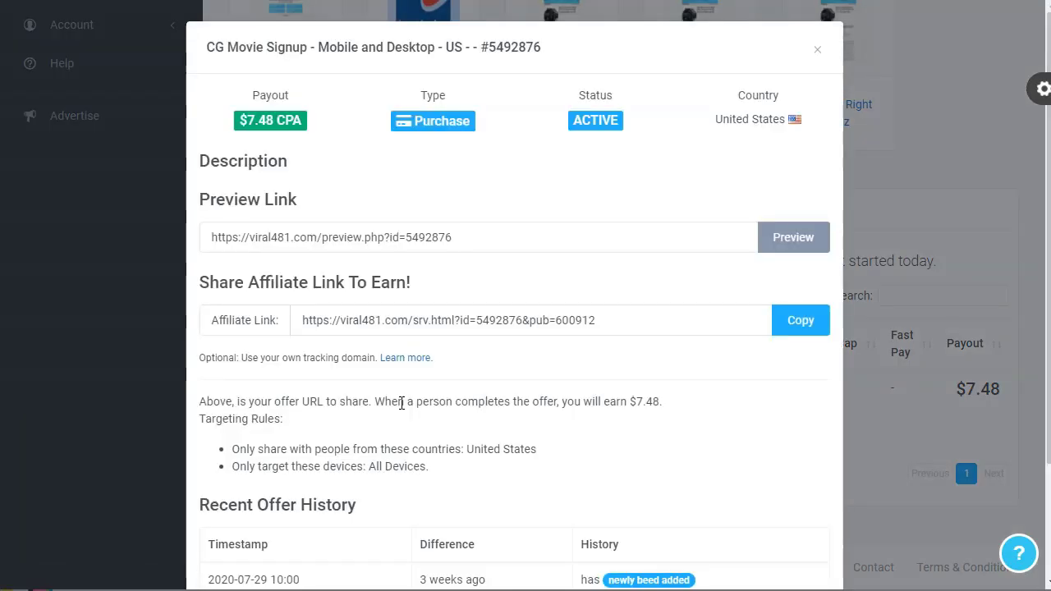
Copy the CG Movie Signup preview link and preview its landing page
{"action": "left_click", "coordinate": [423, 234]}
{"action": "right_click", "coordinate": [422, 234]}
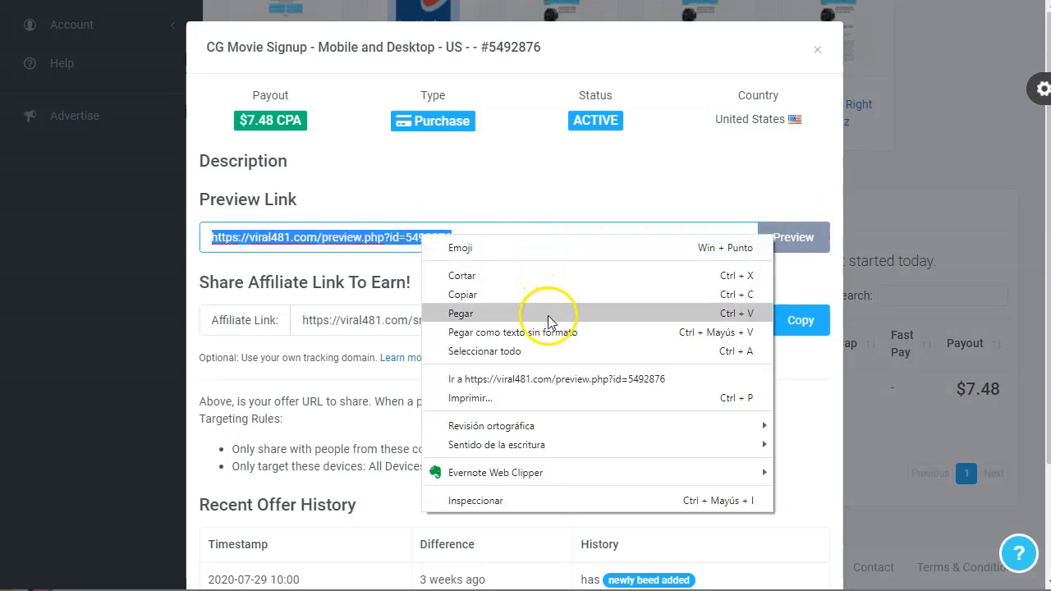
{"action": "left_click", "coordinate": [481, 294]}
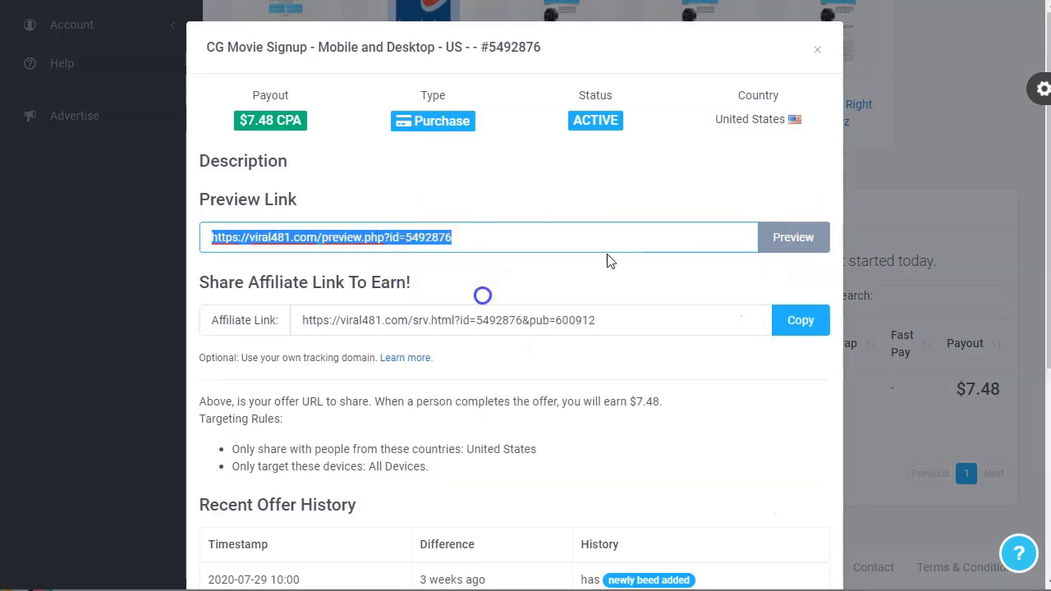
{"action": "left_click", "coordinate": [792, 238]}
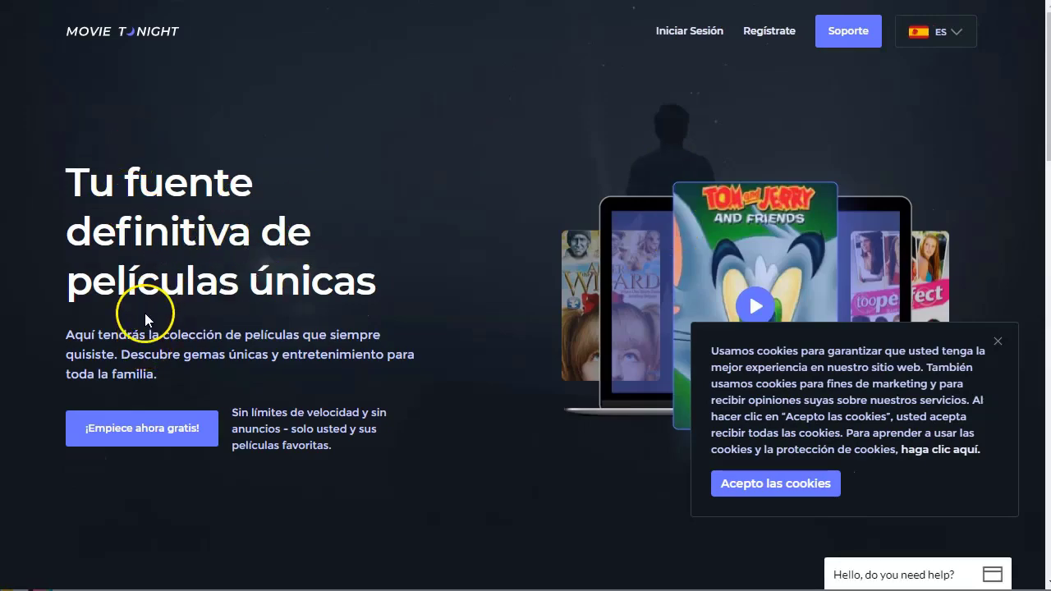
Review the offer's Payout and Purchase type details, then close the offer modal
{"action": "scroll", "coordinate": [390, 304], "scroll_direction": "down", "scroll_amount": 15}
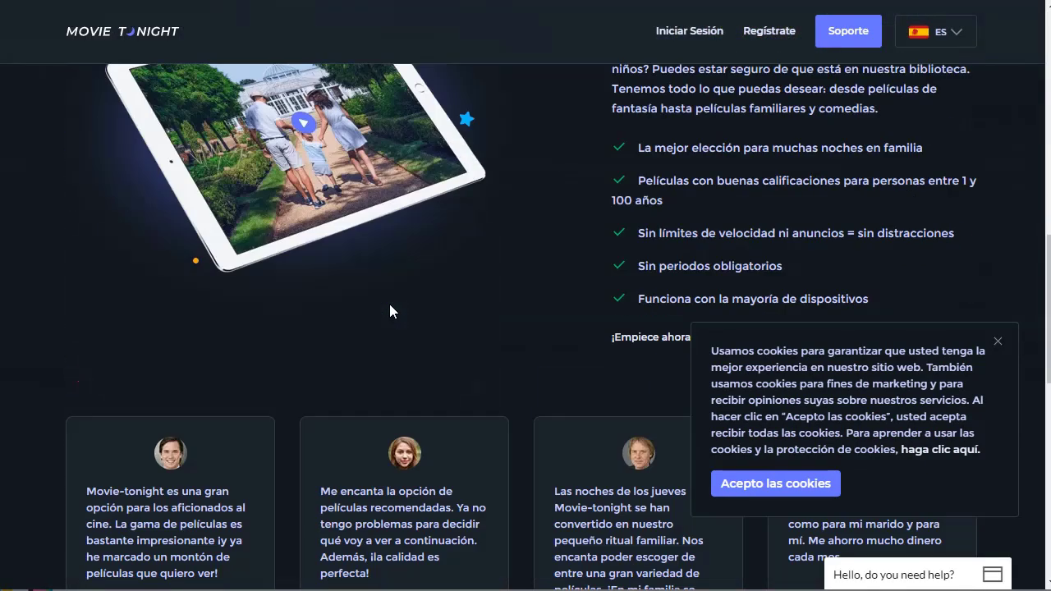
{"action": "scroll", "coordinate": [390, 310], "scroll_direction": "down", "scroll_amount": 3}
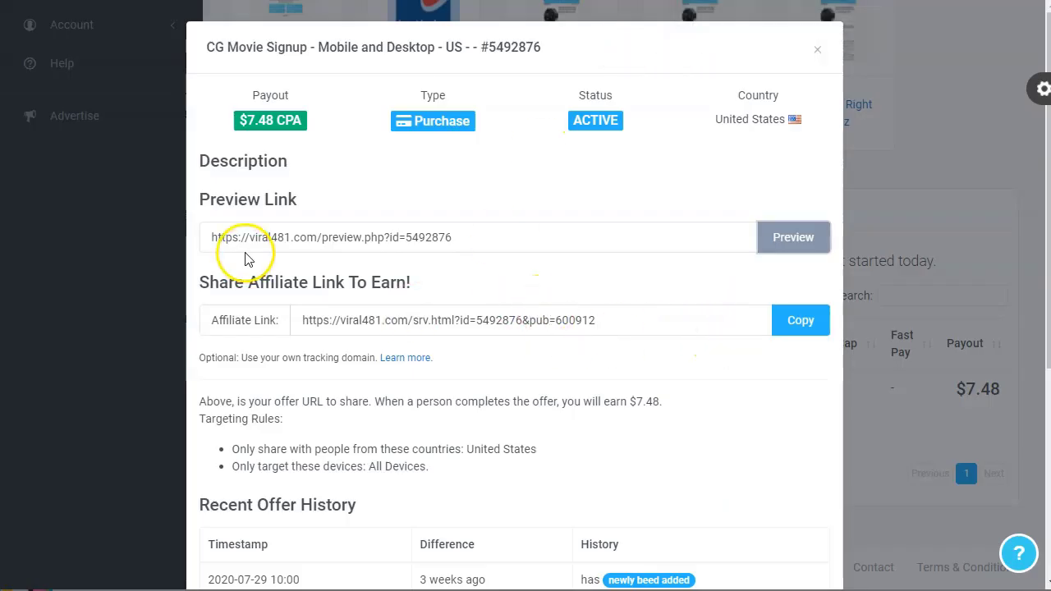
{"action": "left_click_drag", "start_coordinate": [251, 95], "coordinate": [298, 95]}
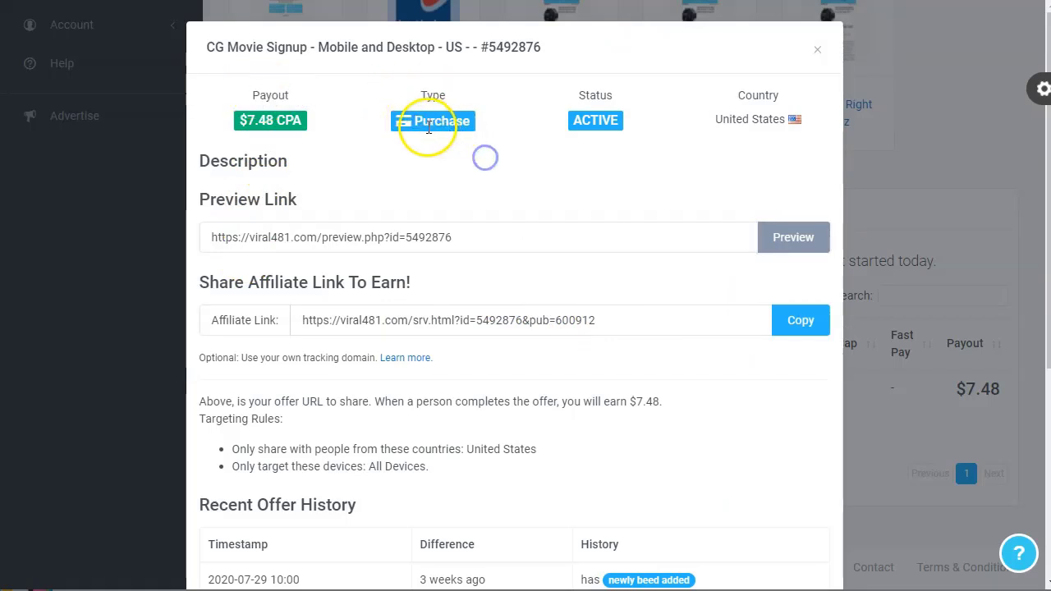
{"action": "left_click", "coordinate": [463, 152]}
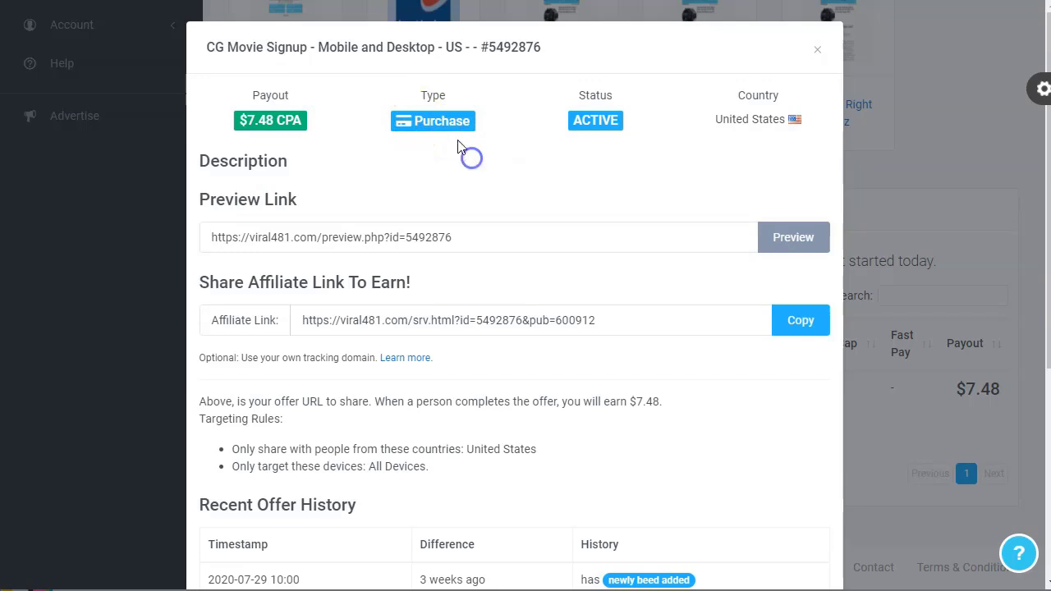
{"action": "double_click", "coordinate": [444, 123]}
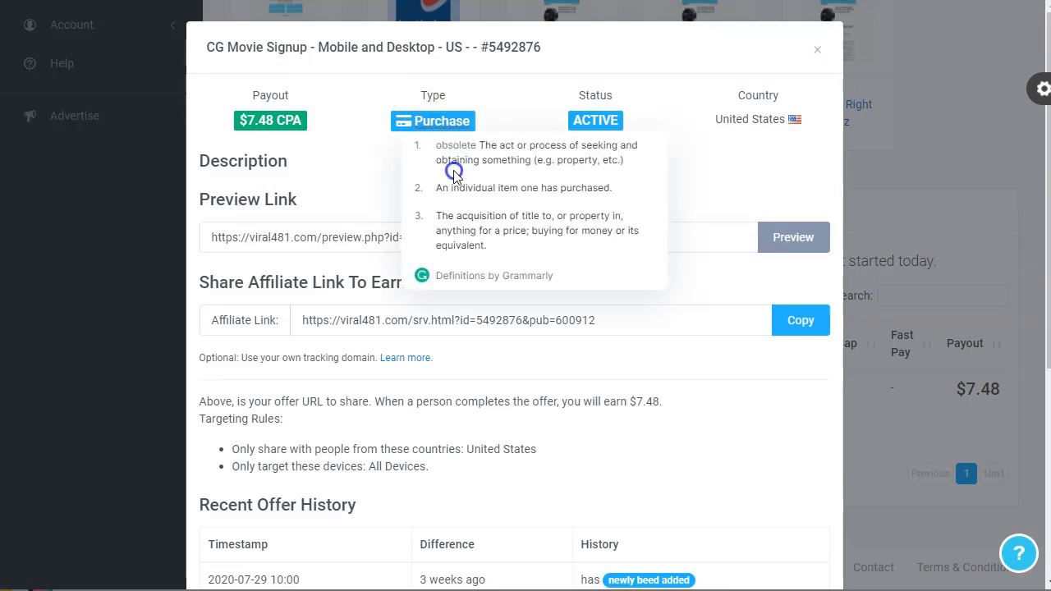
{"action": "left_click", "coordinate": [503, 117]}
{"action": "left_click", "coordinate": [280, 147]}
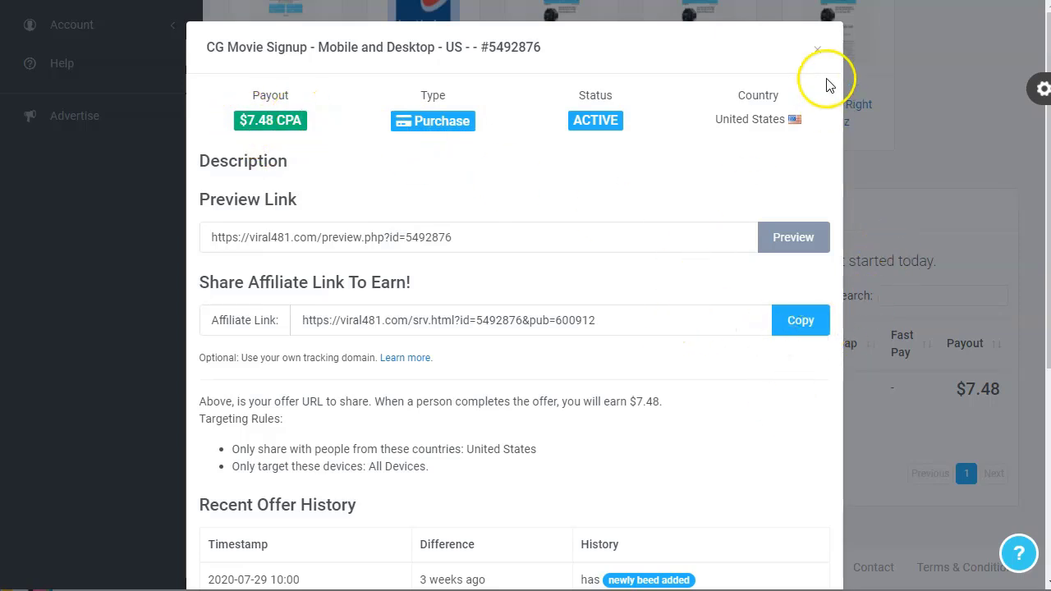
{"action": "left_click", "coordinate": [818, 50]}
Change the Offer Type filter to Email Submits & Surveys
{"action": "scroll", "coordinate": [502, 324], "scroll_direction": "up", "scroll_amount": 4}
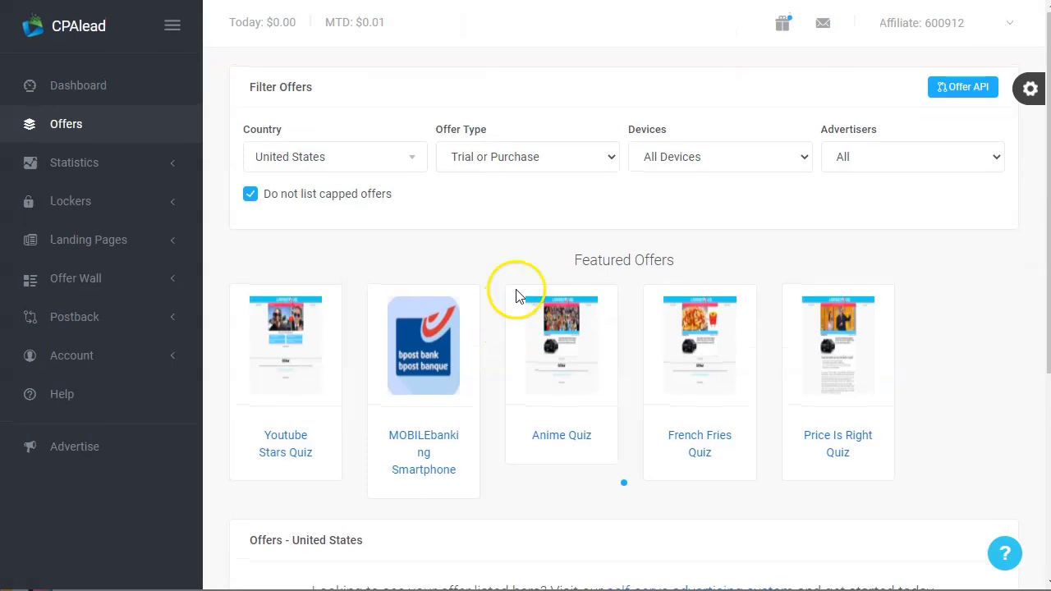
{"action": "left_click", "coordinate": [395, 156]}
{"action": "left_click", "coordinate": [395, 157]}
{"action": "left_click", "coordinate": [540, 148]}
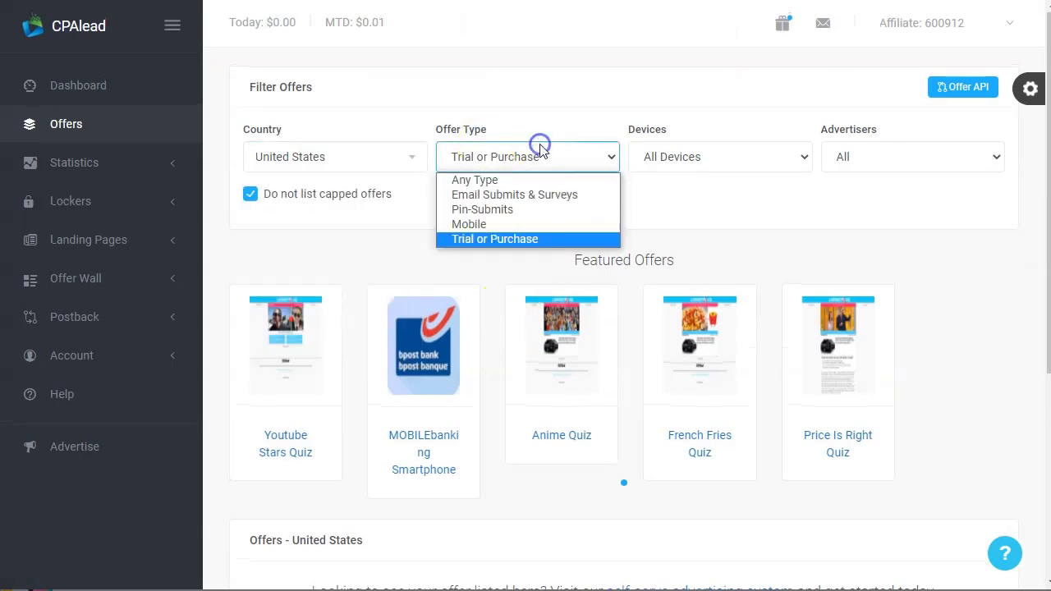
{"action": "left_click", "coordinate": [521, 194]}
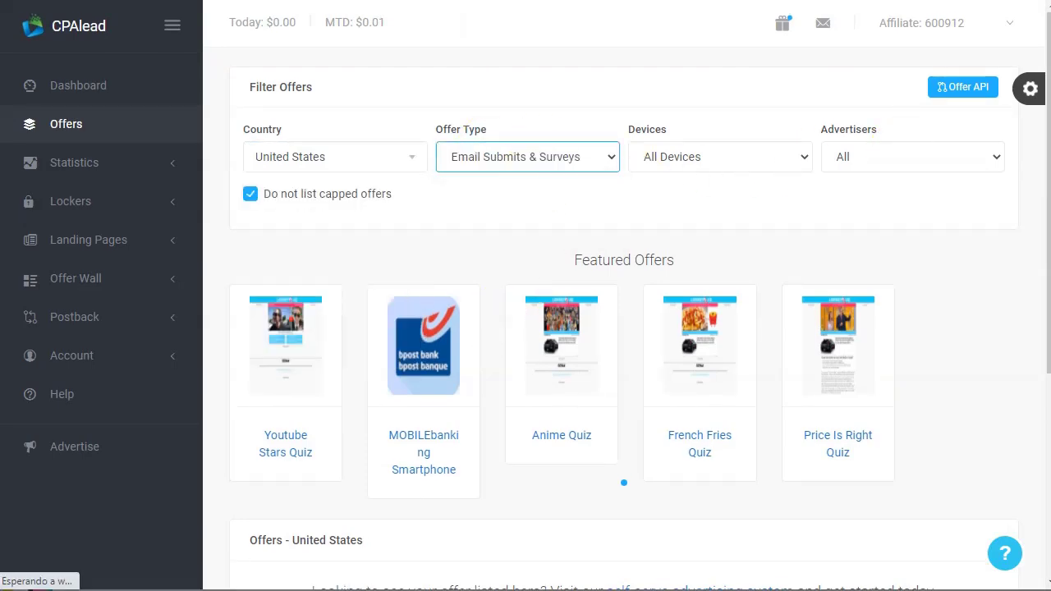
Scroll through the 22 survey offers, then return to the dashboard home
{"action": "scroll", "coordinate": [387, 353], "scroll_direction": "down", "scroll_amount": 7}
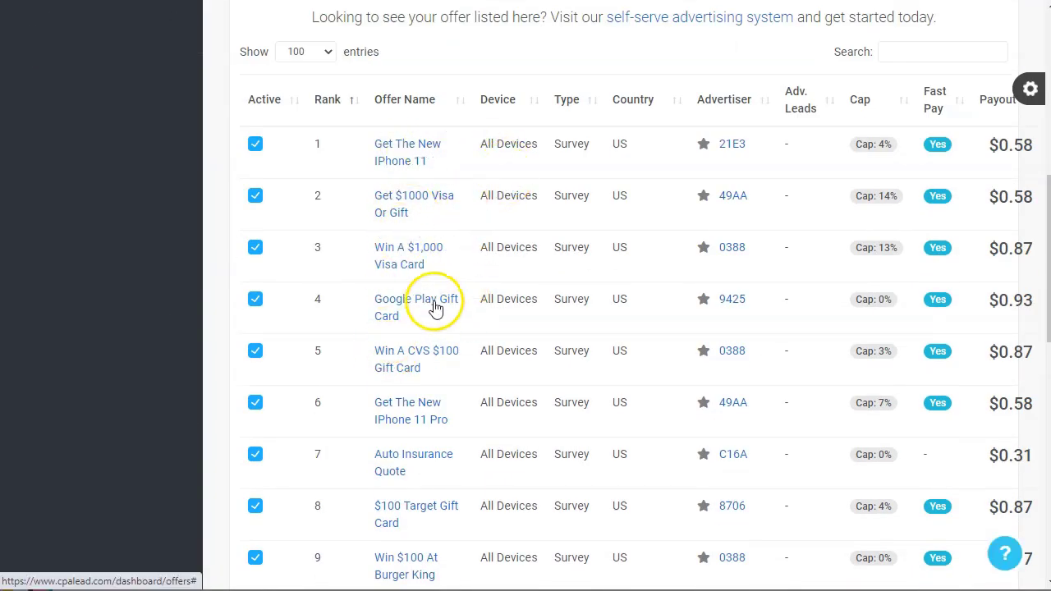
{"action": "scroll", "coordinate": [436, 309], "scroll_direction": "down", "scroll_amount": 2}
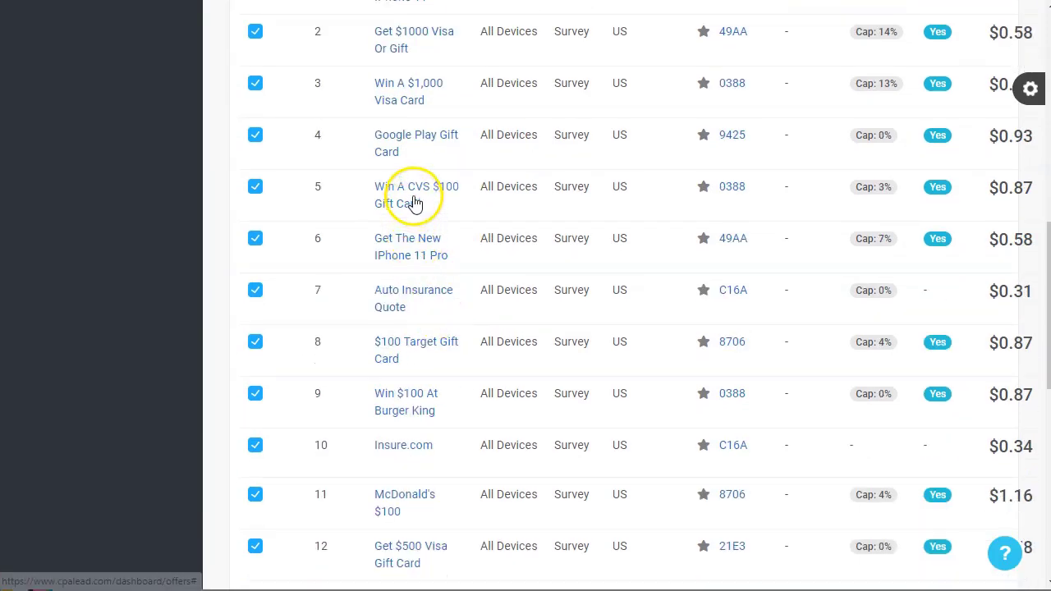
{"action": "scroll", "coordinate": [509, 234], "scroll_direction": "down", "scroll_amount": 2}
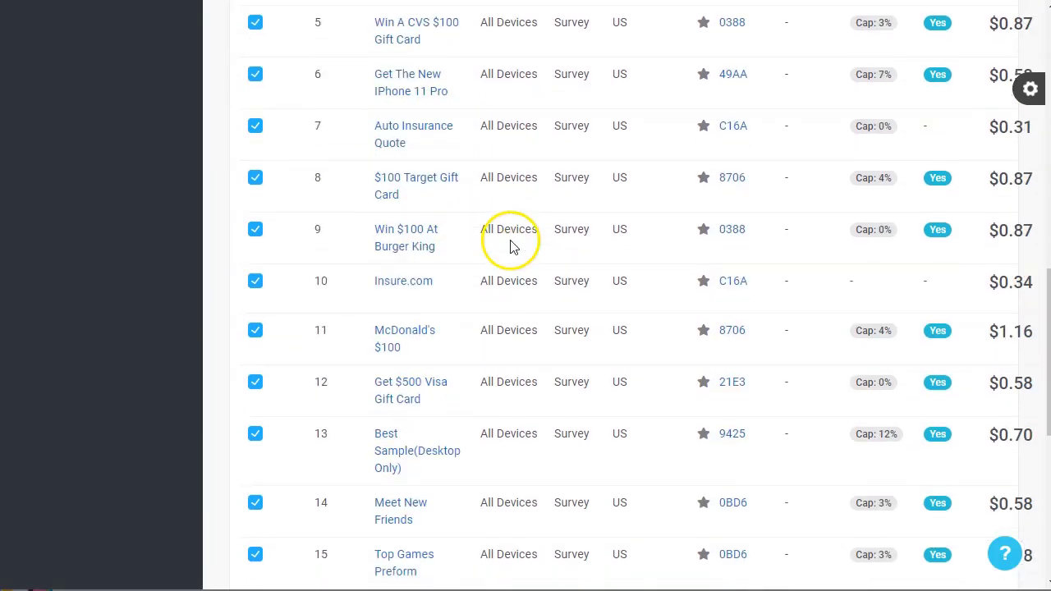
{"action": "scroll", "coordinate": [537, 279], "scroll_direction": "down", "scroll_amount": 2}
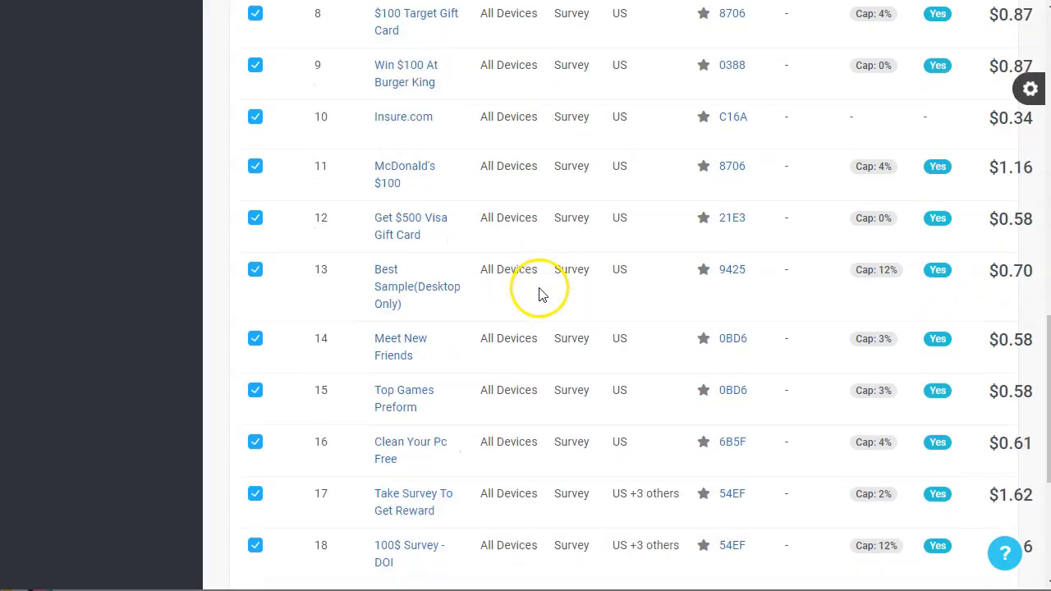
{"action": "scroll", "coordinate": [538, 293], "scroll_direction": "up", "scroll_amount": 1}
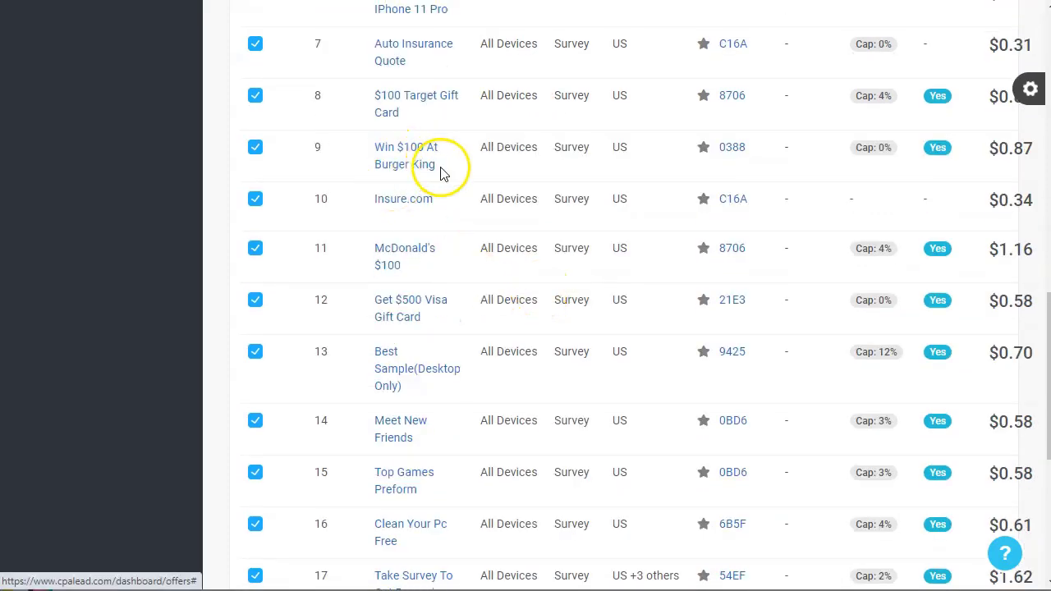
{"action": "scroll", "coordinate": [575, 318], "scroll_direction": "down", "scroll_amount": 2}
{"action": "scroll", "coordinate": [574, 319], "scroll_direction": "down", "scroll_amount": 1}
{"action": "scroll", "coordinate": [575, 318], "scroll_direction": "down", "scroll_amount": 1}
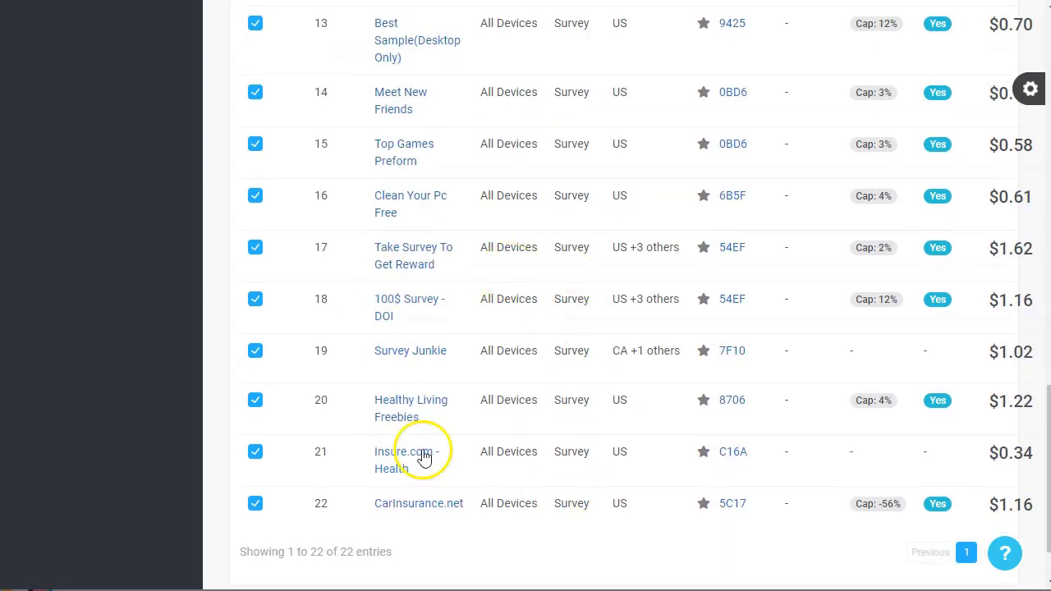
{"action": "scroll", "coordinate": [593, 356], "scroll_direction": "up", "scroll_amount": 15}
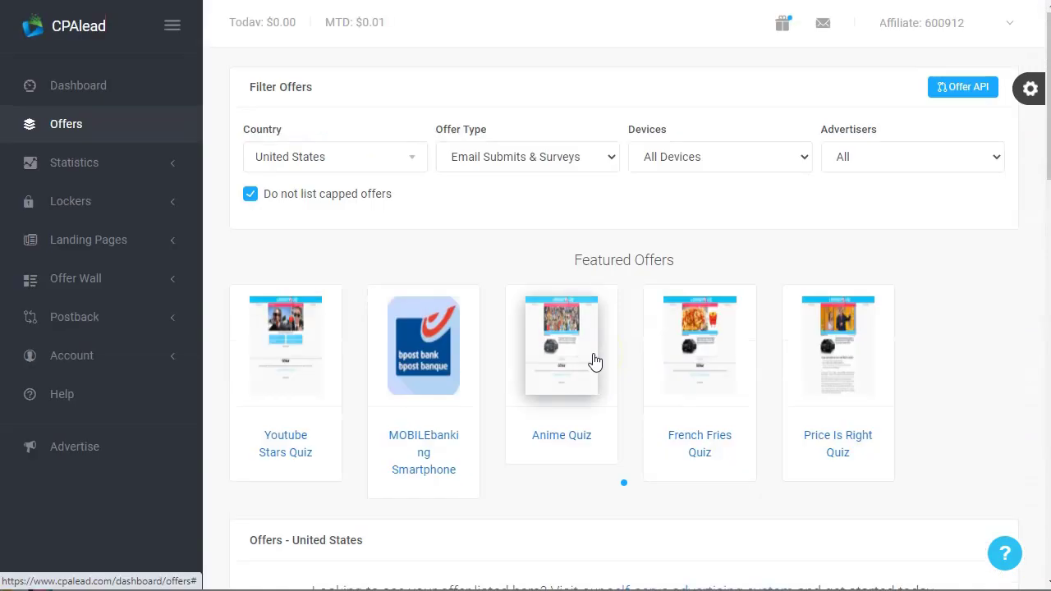
{"action": "left_click", "coordinate": [76, 33]}
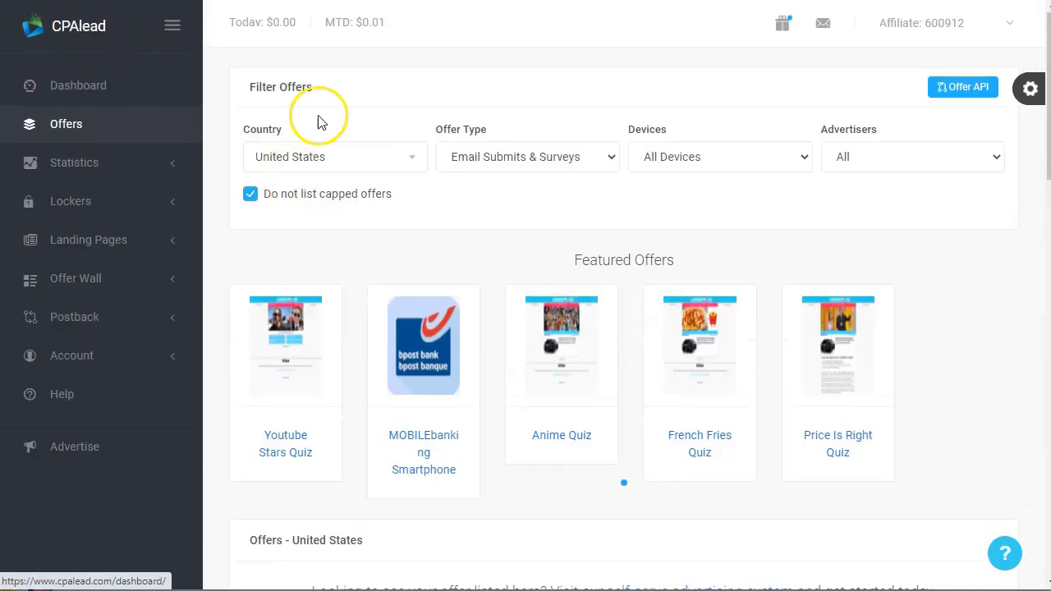